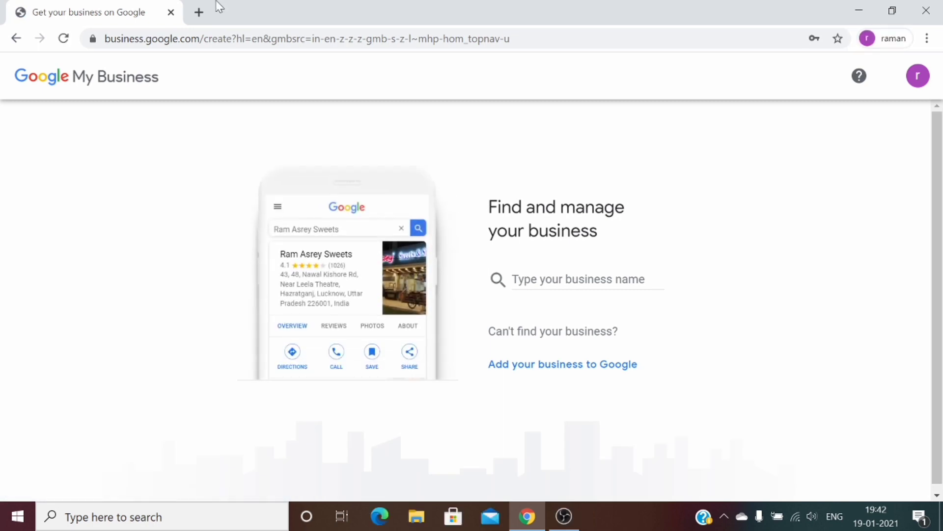
In a new tab, search Google for 'keyword planner tool' and open the Google Keyword Planner ad
left_click(201, 15)
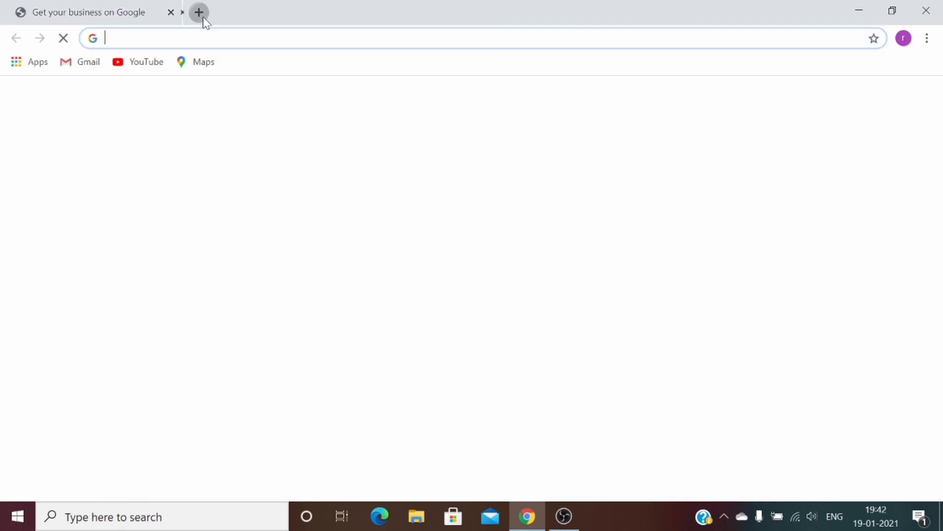
type("google.com")
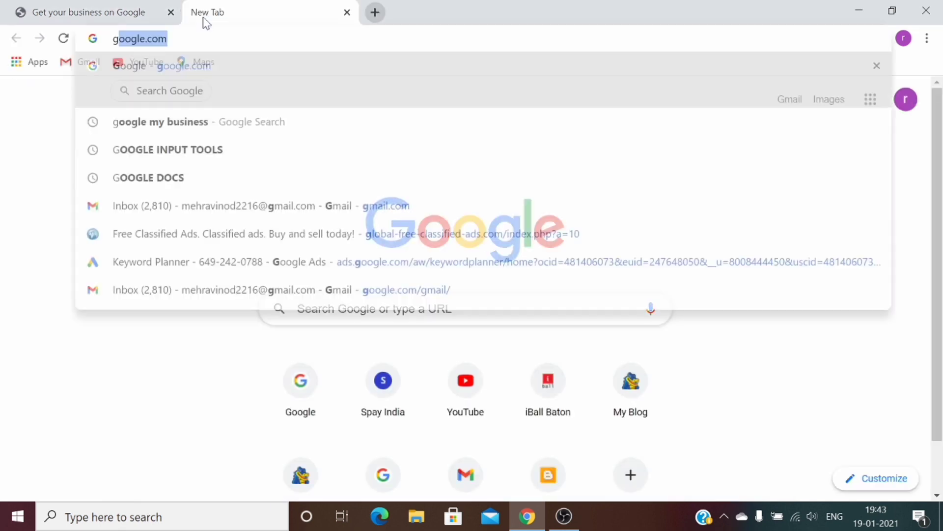
key("Return")
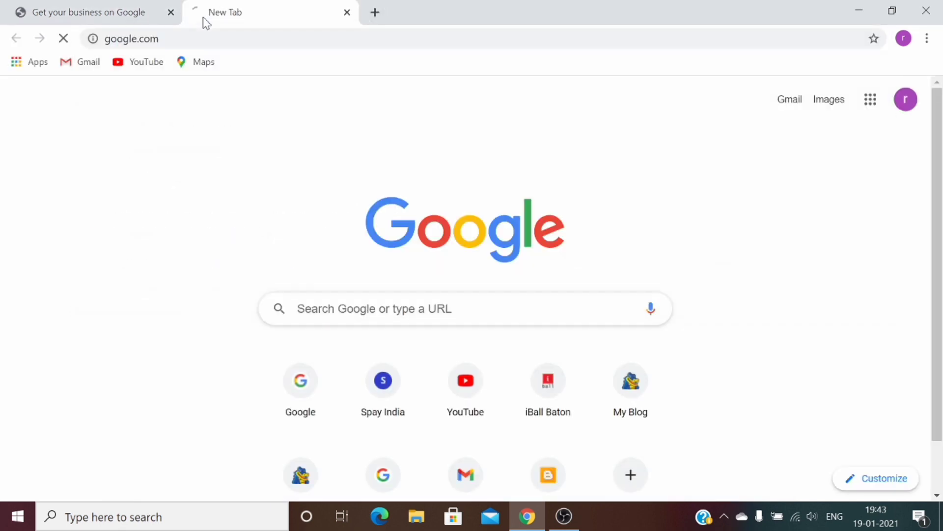
type("ke")
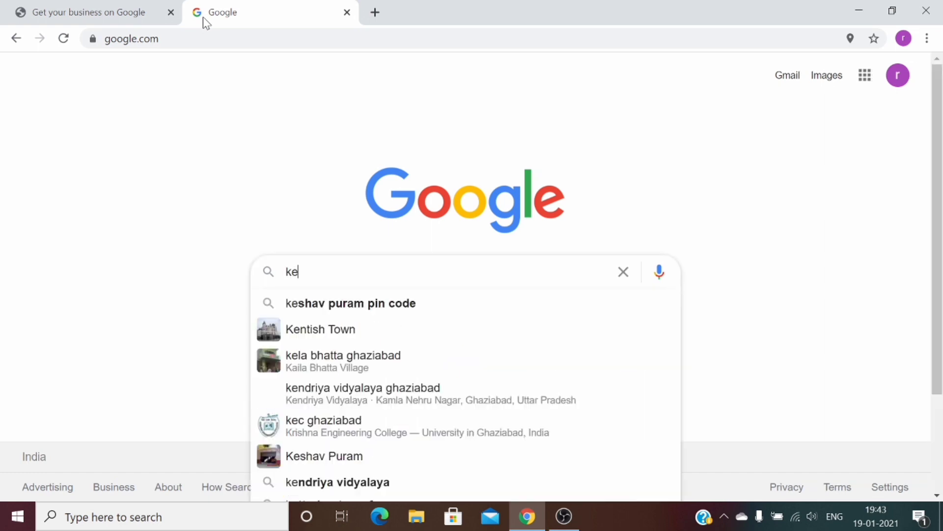
type("yword p")
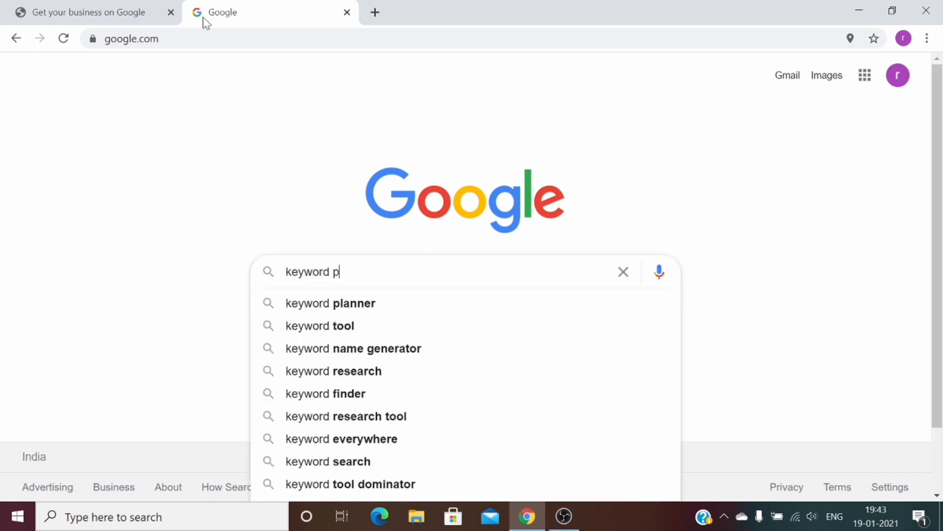
type("laner tool")
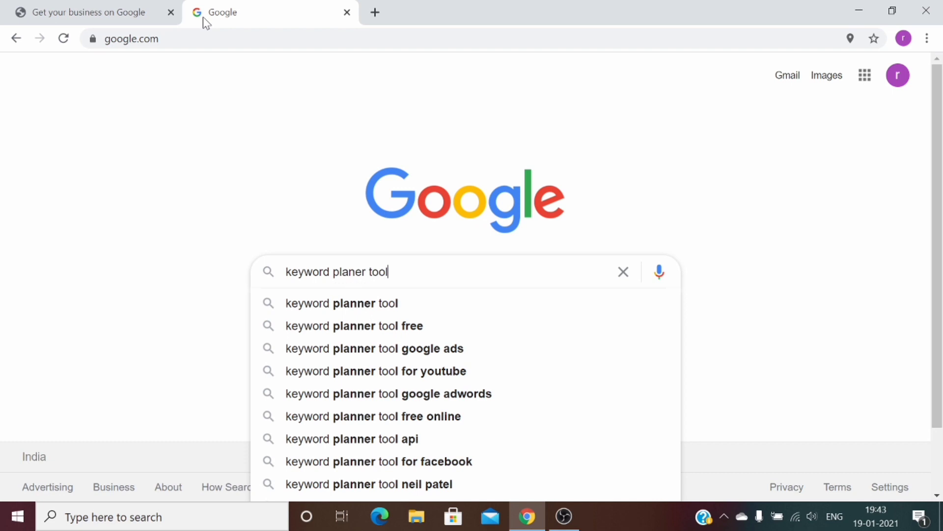
key("Return")
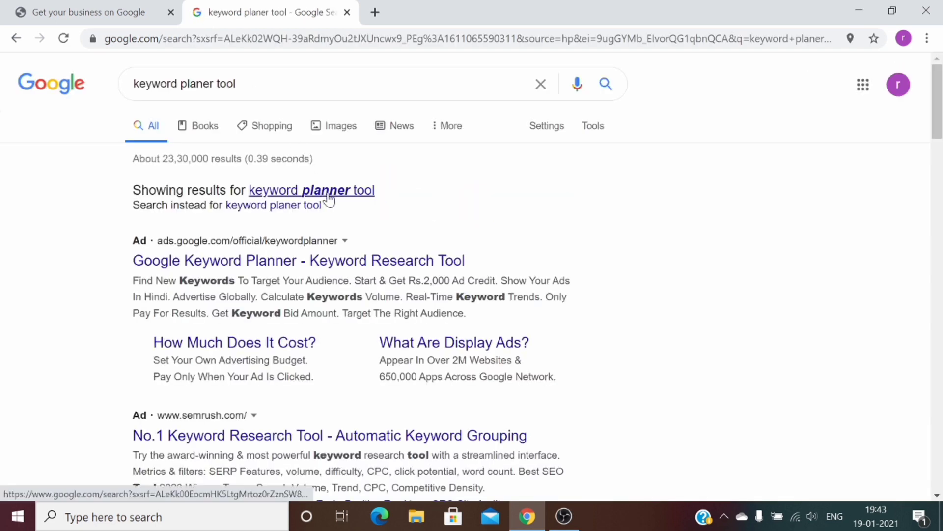
left_click(326, 192)
left_click(332, 208)
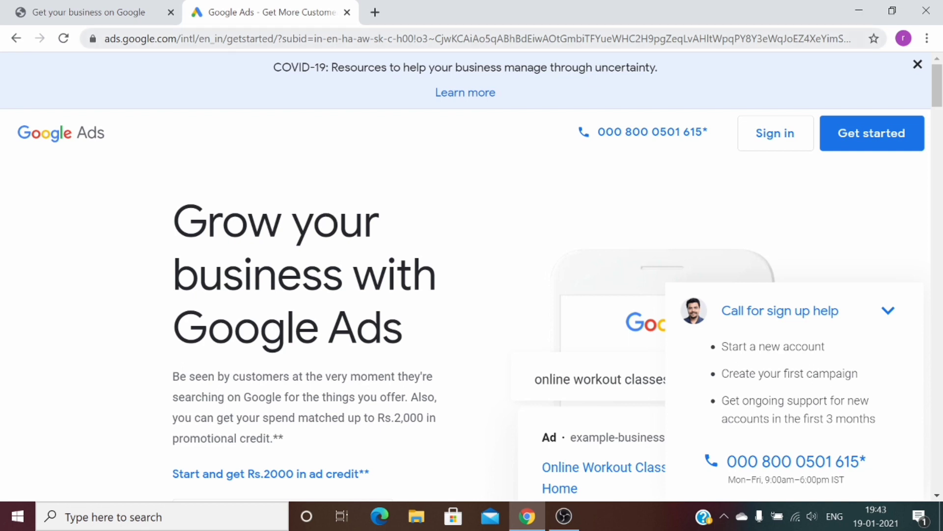
Sign in from the Google Ads landing page to reach the account's campaigns
left_click(802, 138)
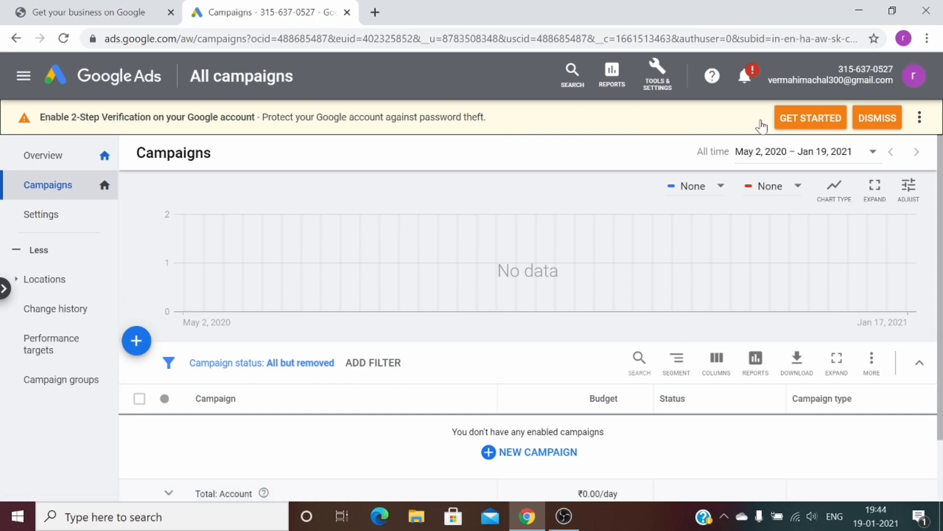
Open Keyword Planner and get new keyword ideas for 'ro water purifie'
left_click(665, 87)
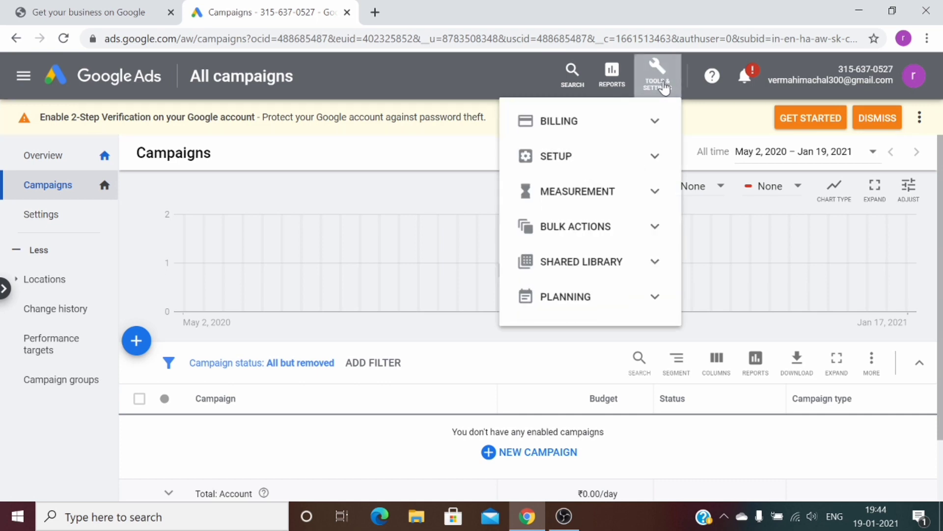
left_click(598, 310)
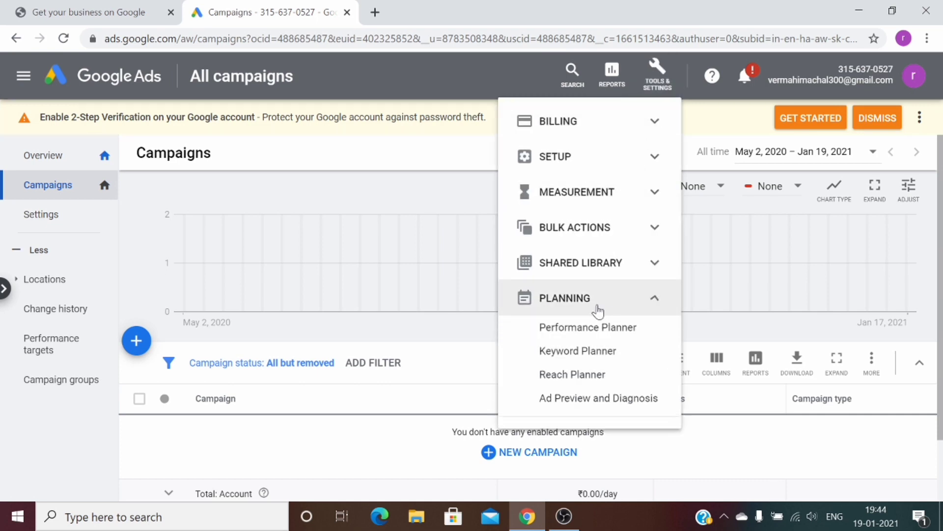
left_click(596, 355)
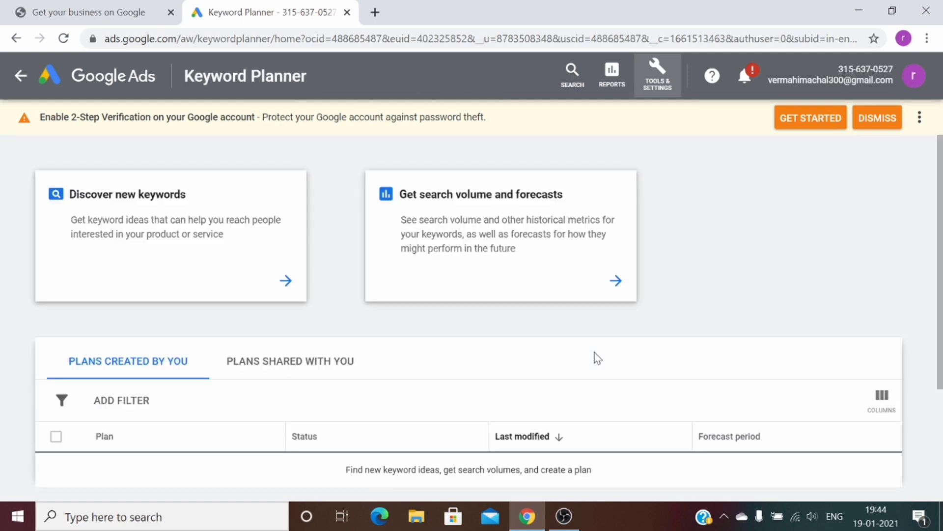
left_click(287, 281)
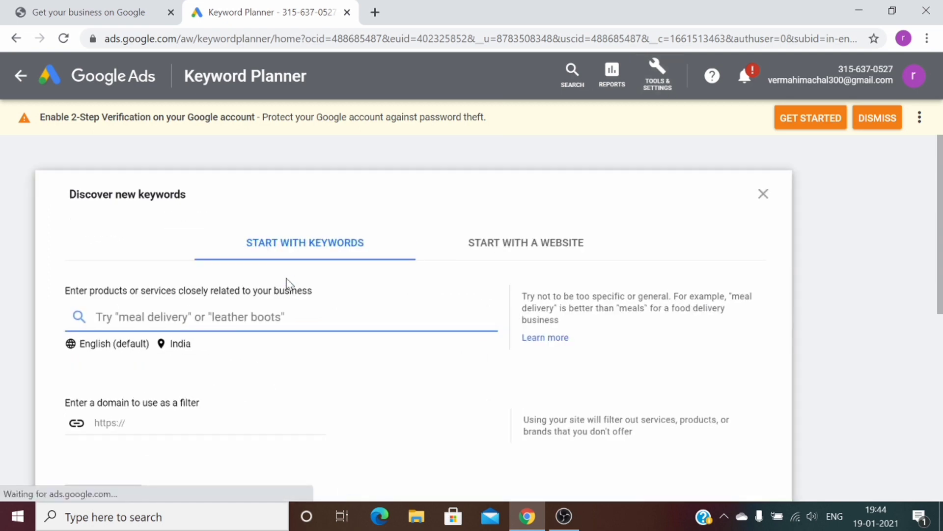
type("ro")
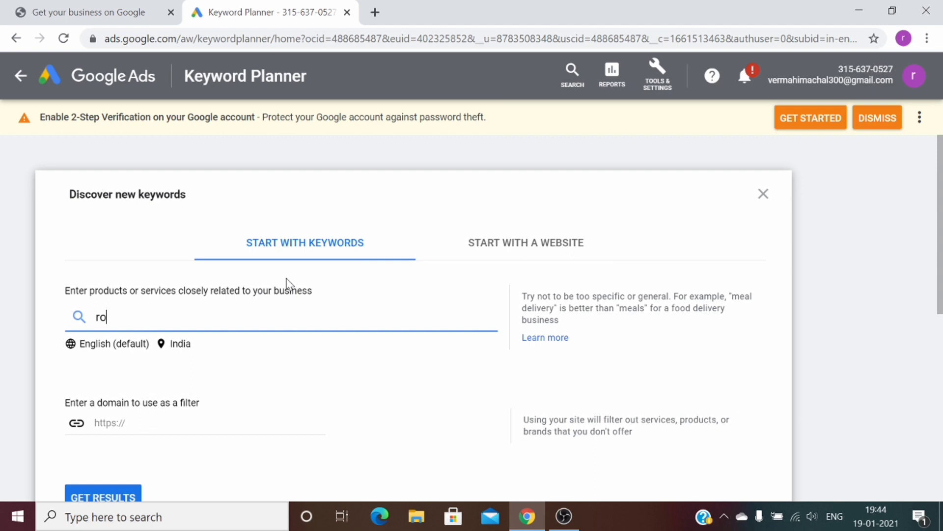
type(" water purifie")
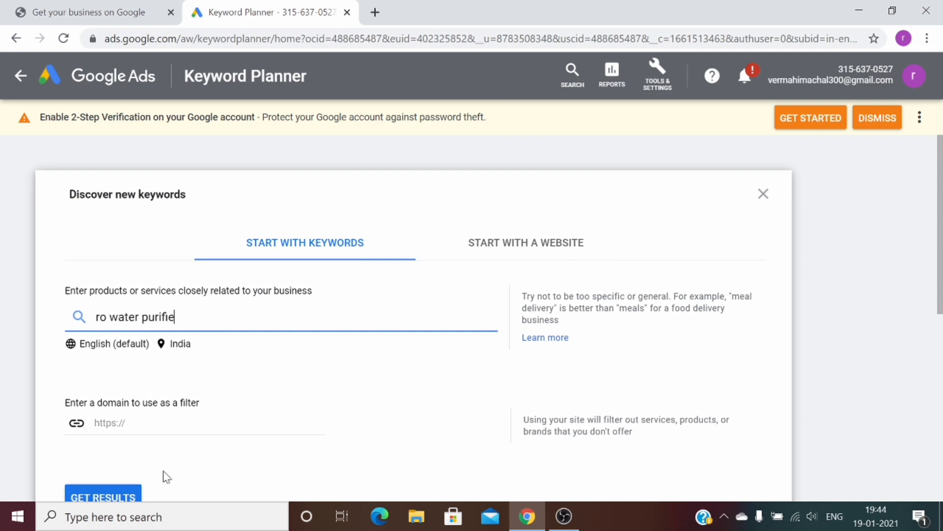
left_click(132, 498)
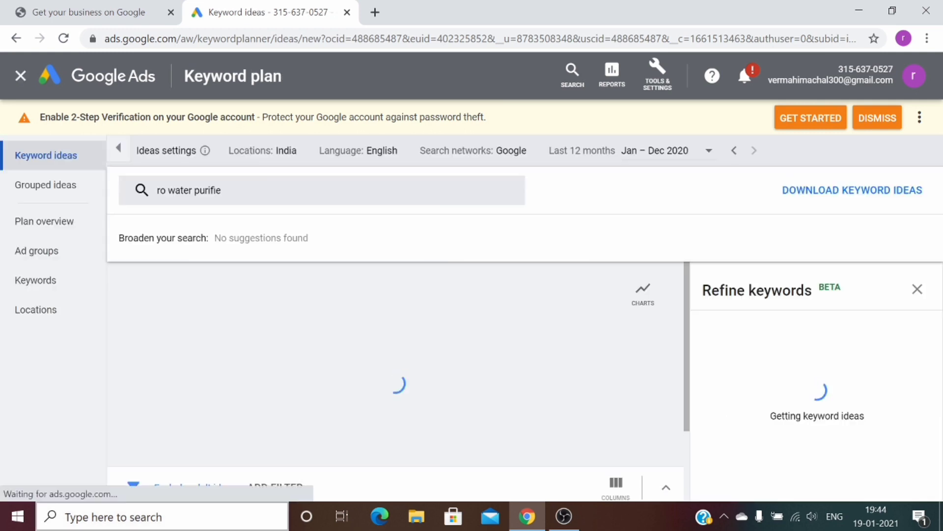
left_click(917, 289)
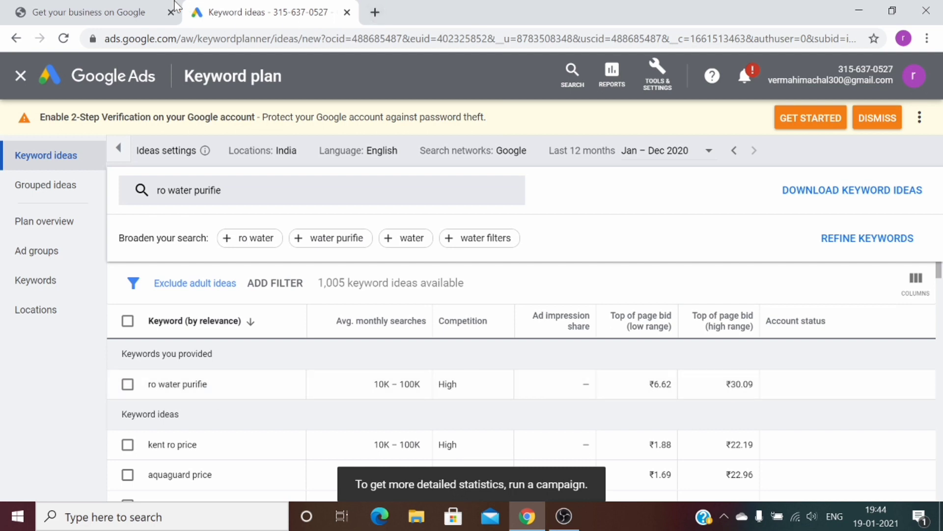
Start a My Business listing named 'ro water purifie in ghaziabad', prefixed with a number
left_click(116, 6)
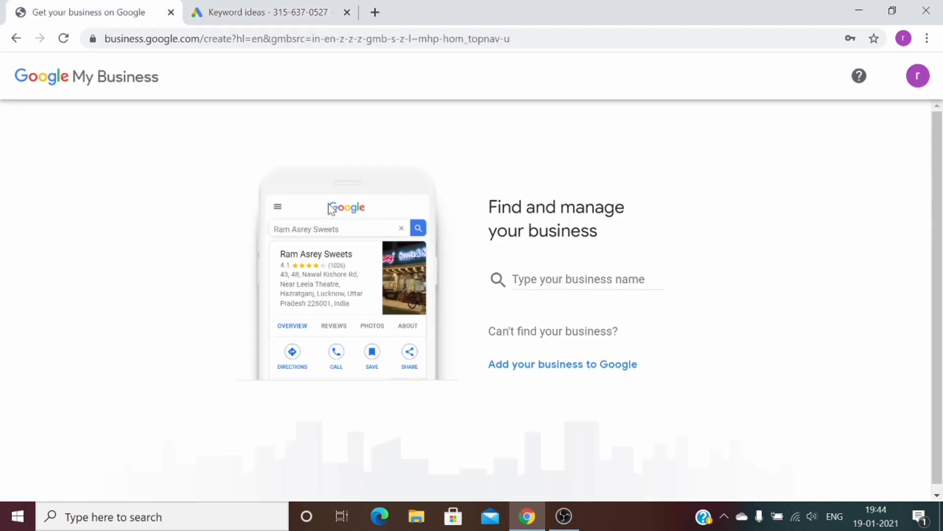
type("ro")
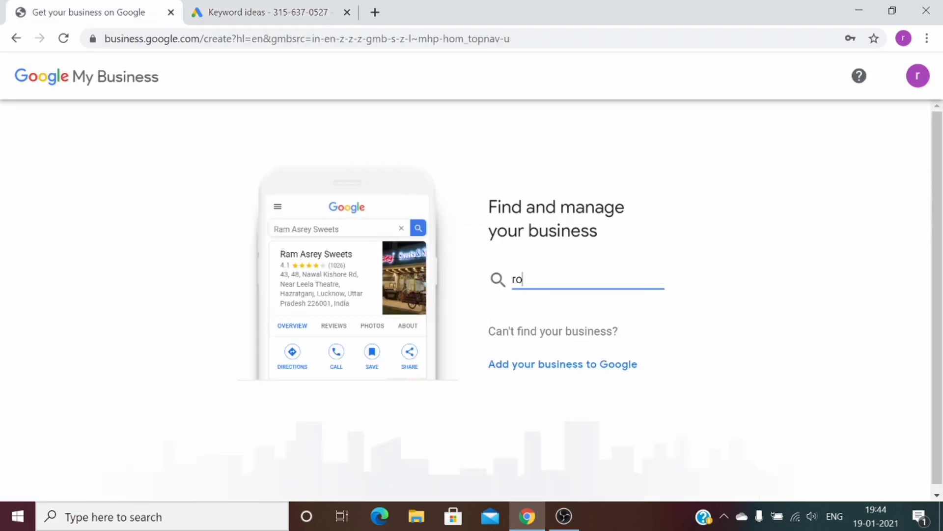
type(" water purifie")
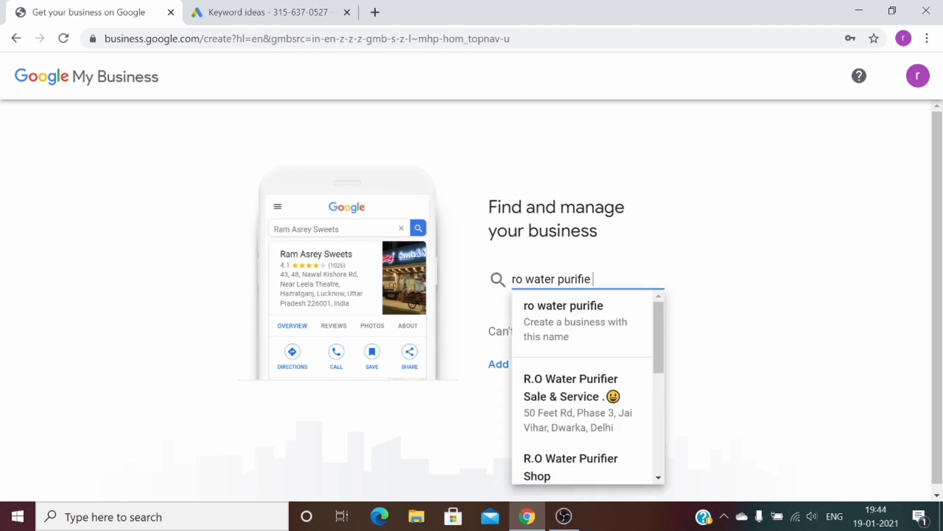
type(" in")
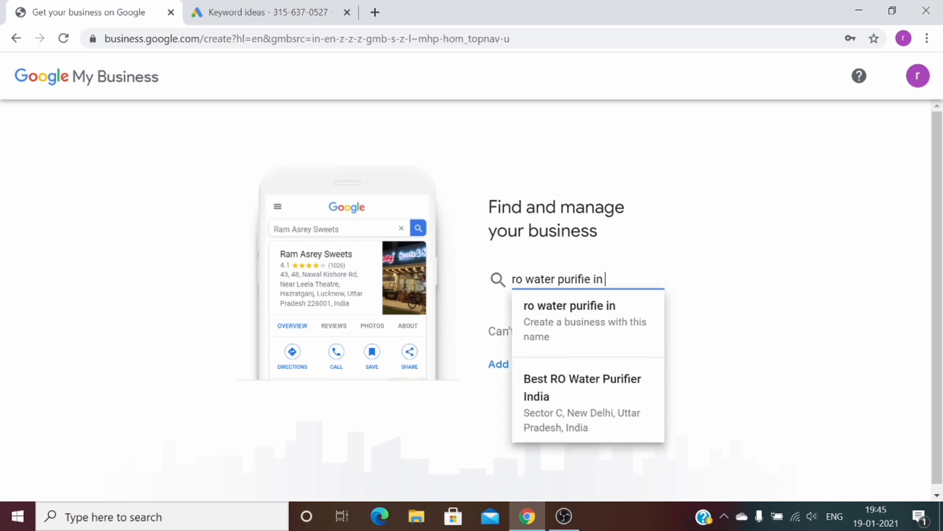
type(" ghaziabad")
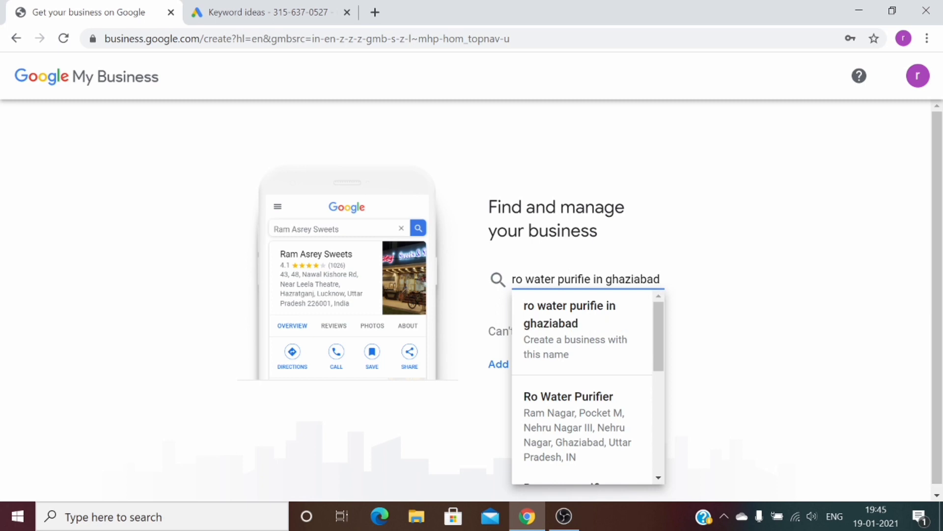
key("Return")
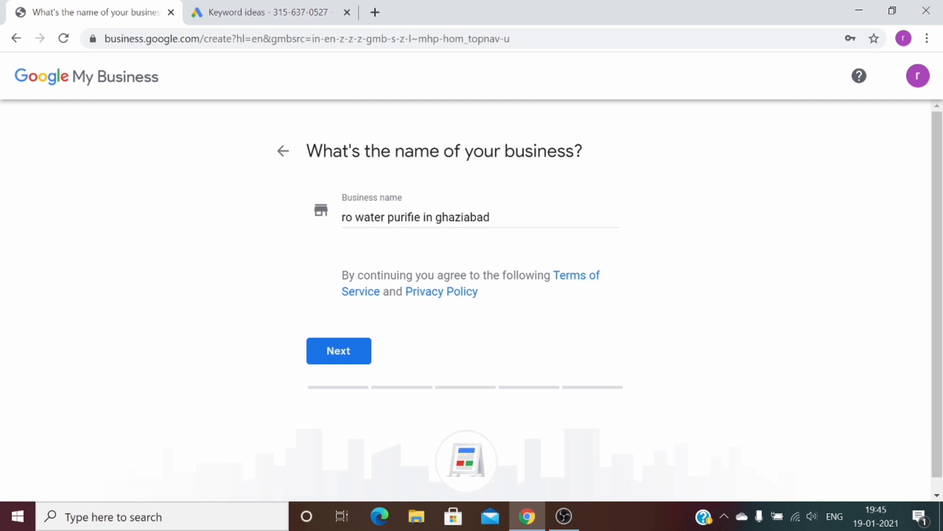
left_click(343, 217)
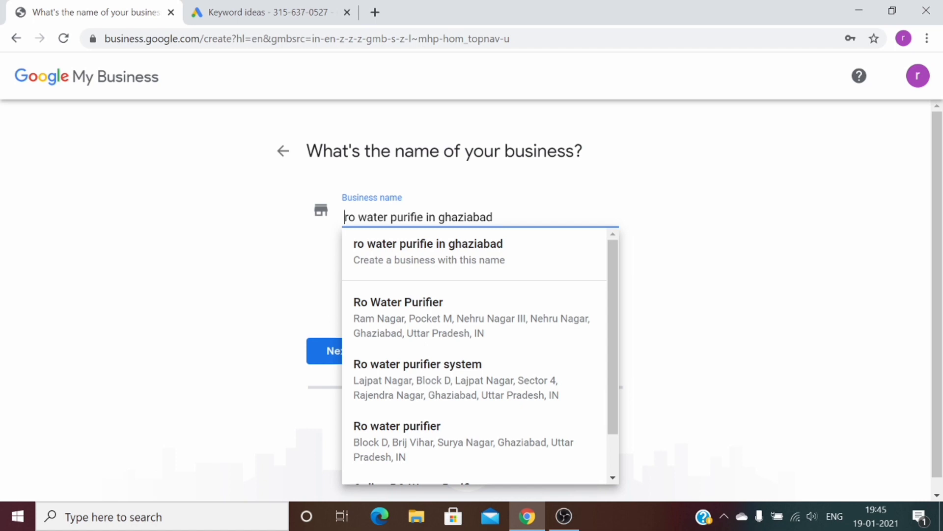
type("123123")
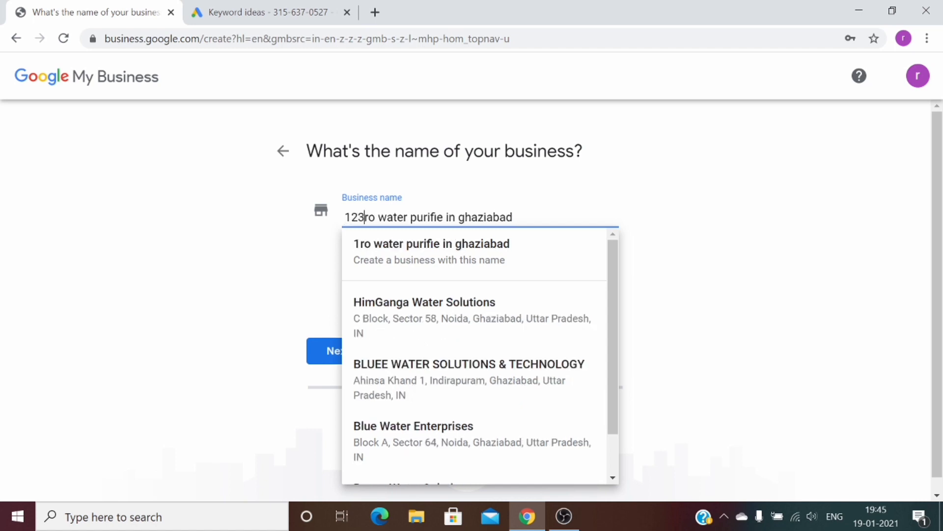
type("456")
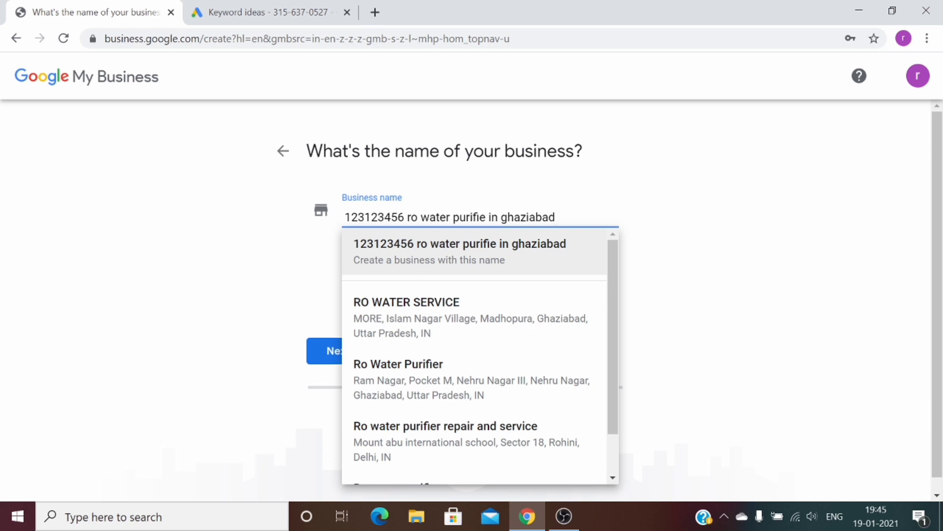
key("Escape")
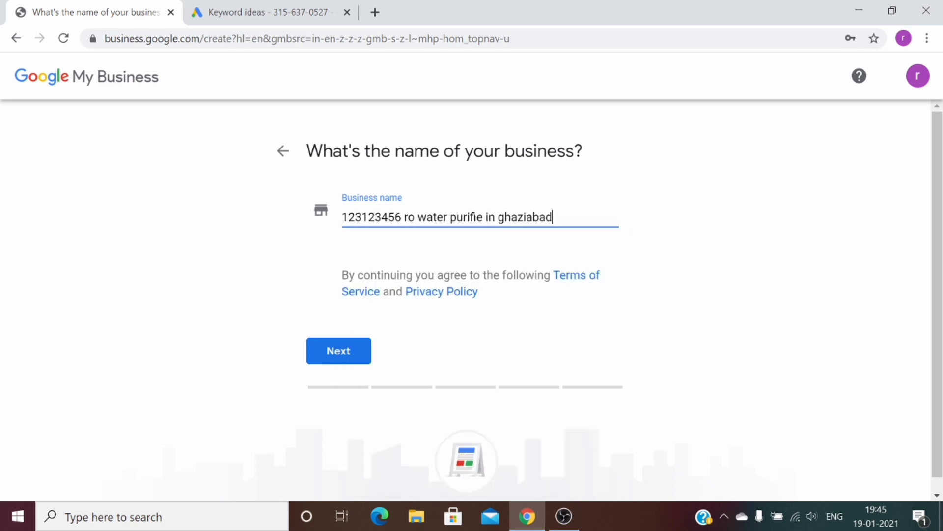
Search categories for 'water' and set the business category to Water Tank Cleaners
left_click(332, 353)
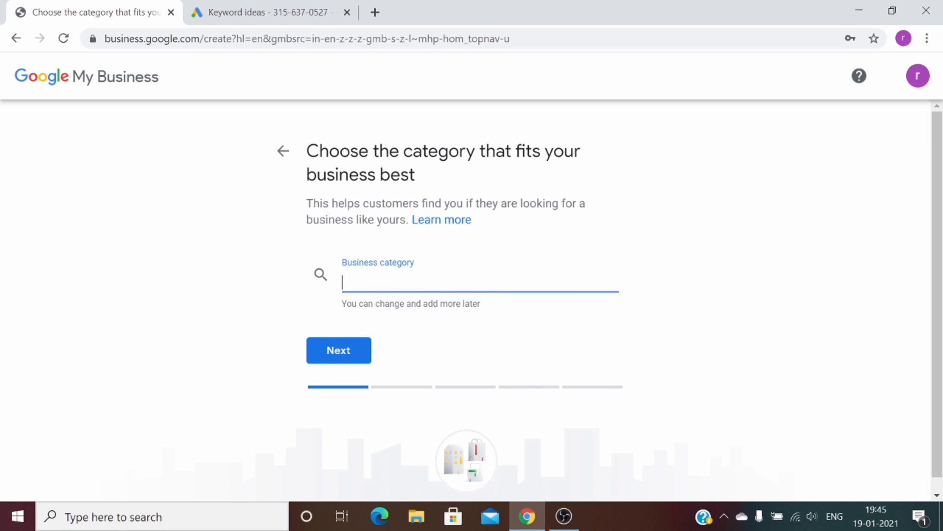
type("water")
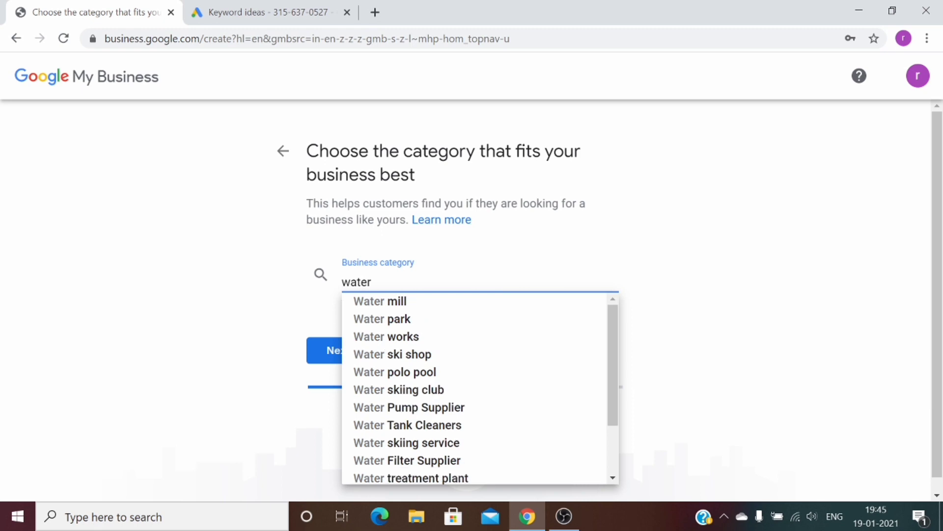
key("Down")
key("Down")
key("Down")
key("Down")
key("Down")
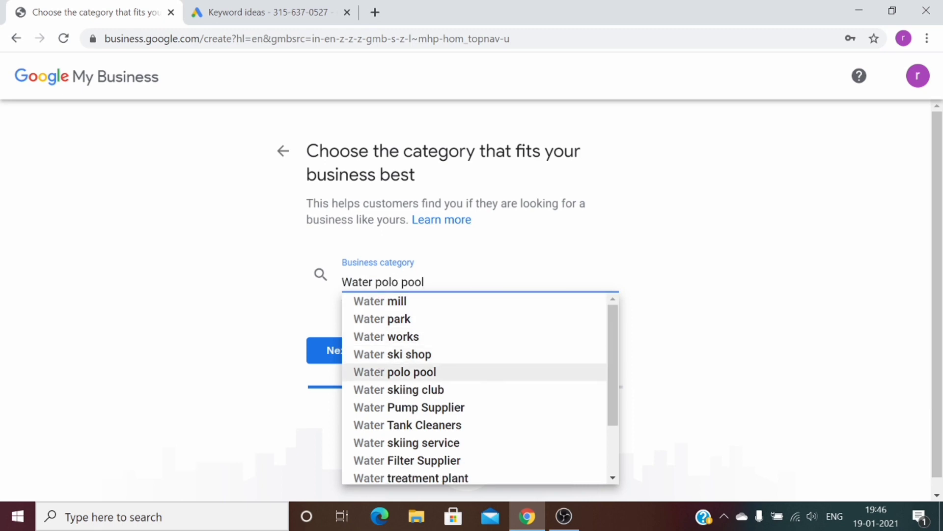
key("Down")
key("Down")
key("Down")
key("Down")
key("Down")
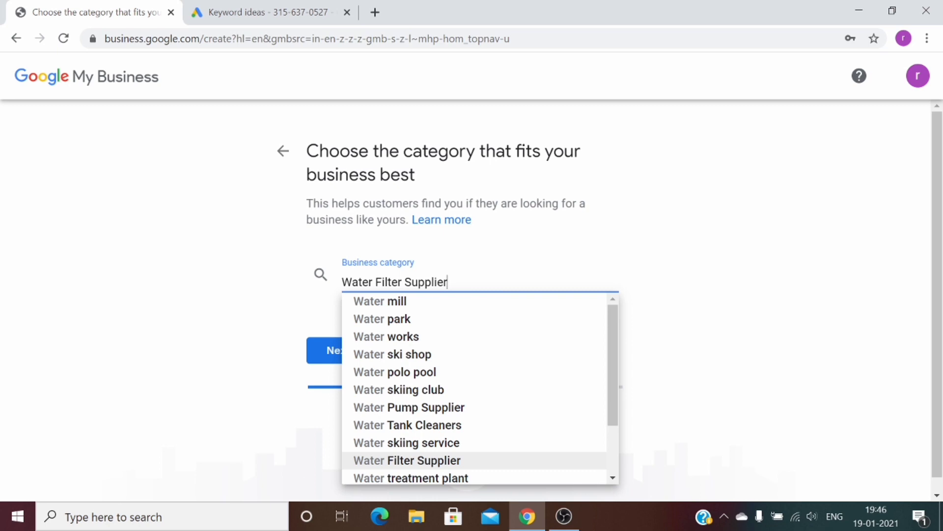
key("Down")
key("Down")
key("Down")
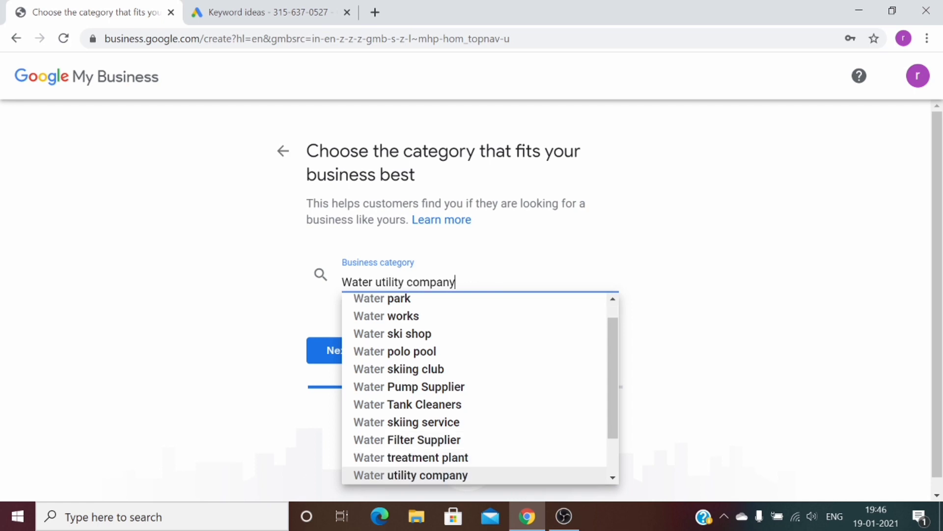
key("Down")
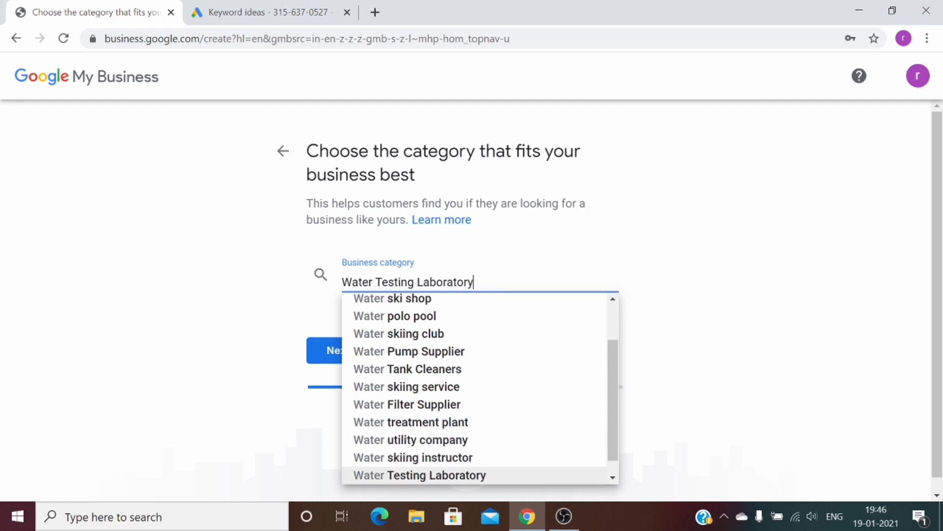
key("Down")
key("Down")
key("Up")
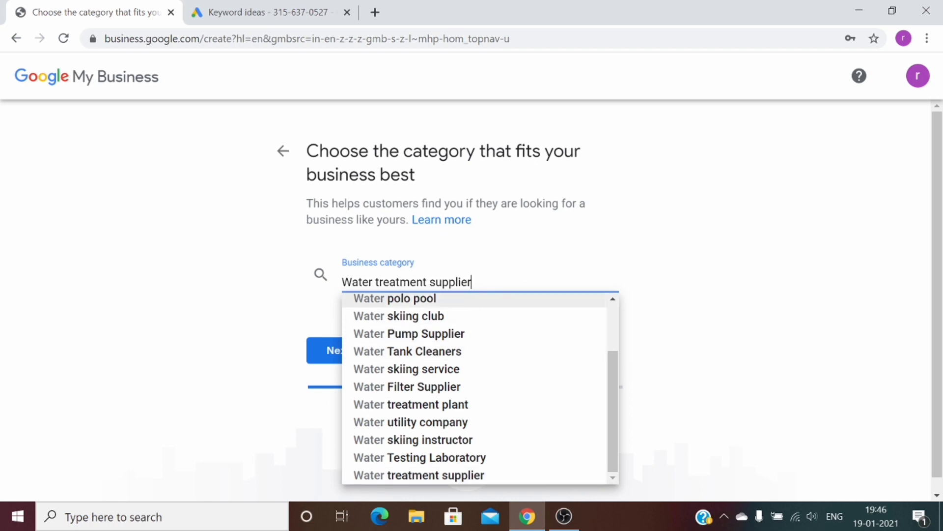
scroll(611, 320, "up", 2)
left_click_drag(610, 341, 612, 386)
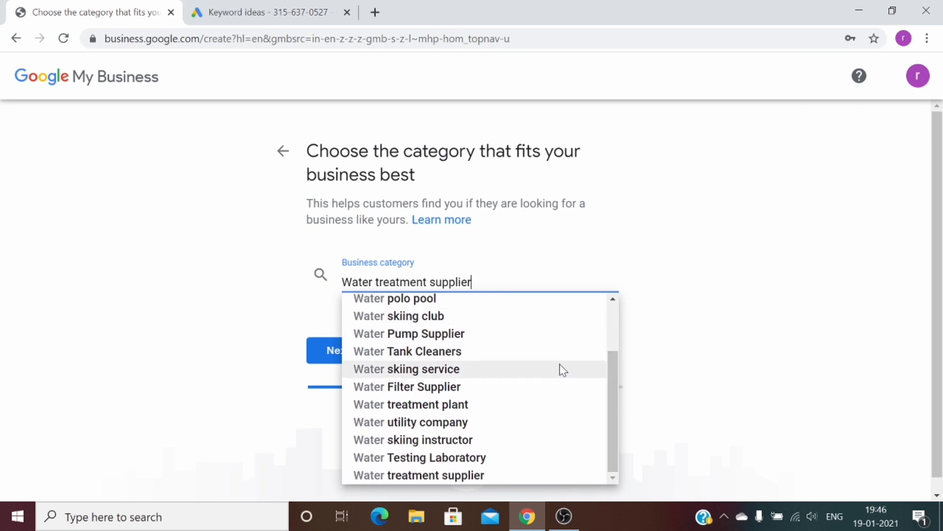
left_click(520, 359)
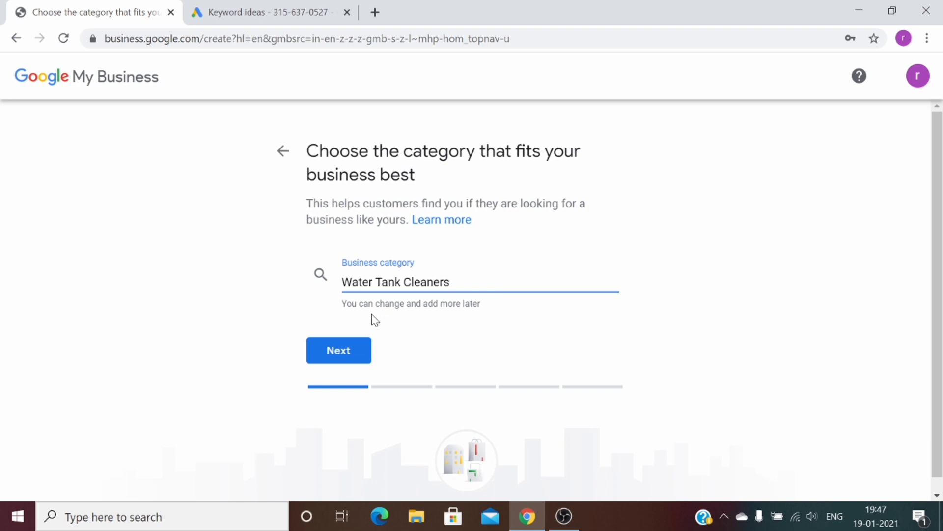
left_click(338, 361)
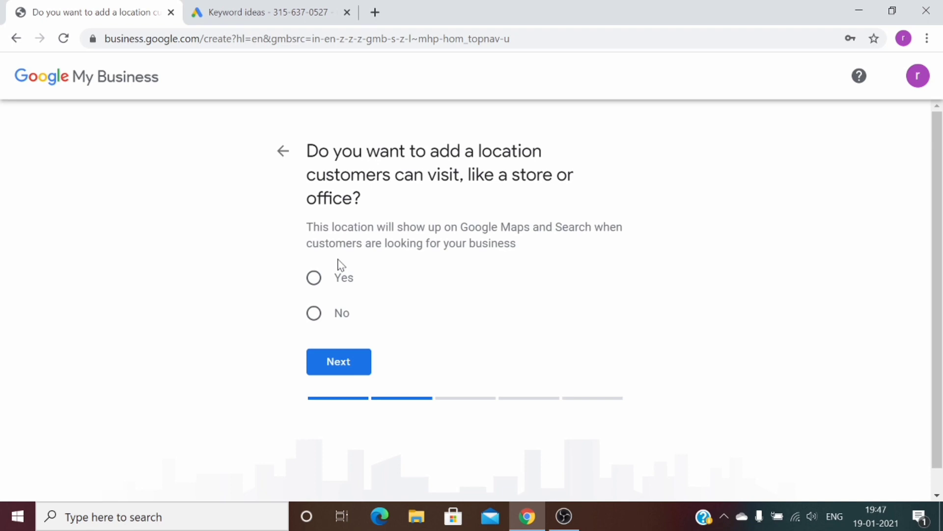
Add a visitable location with street 'raj nagare' and city 'ghaziabad'
left_click(344, 278)
left_click(363, 357)
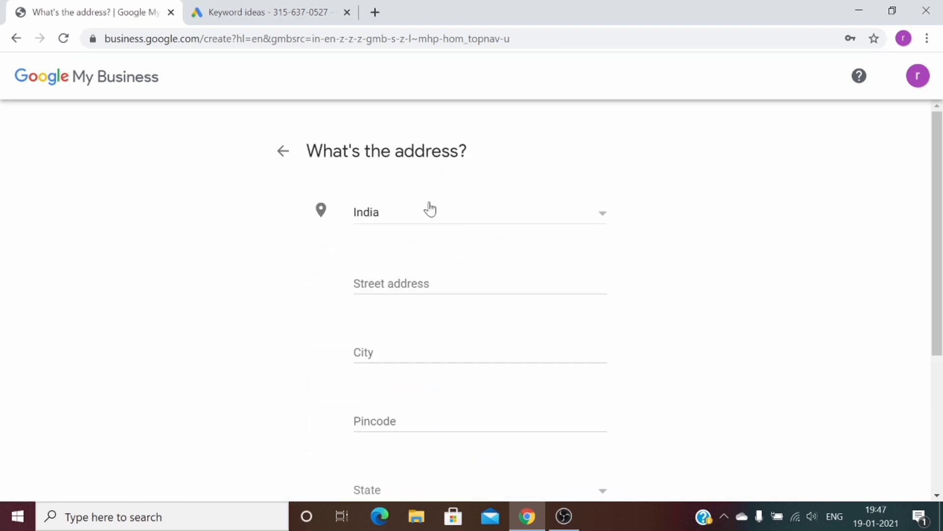
left_click(442, 283)
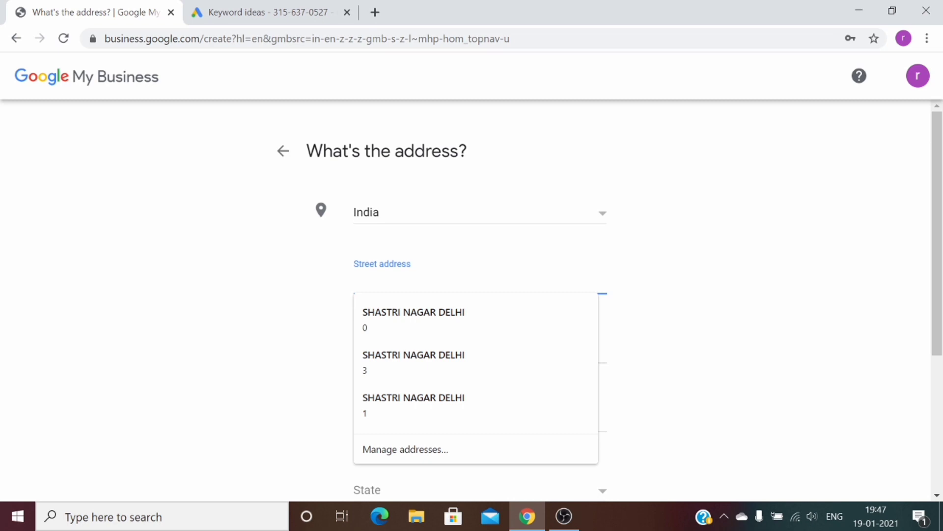
left_click(537, 272)
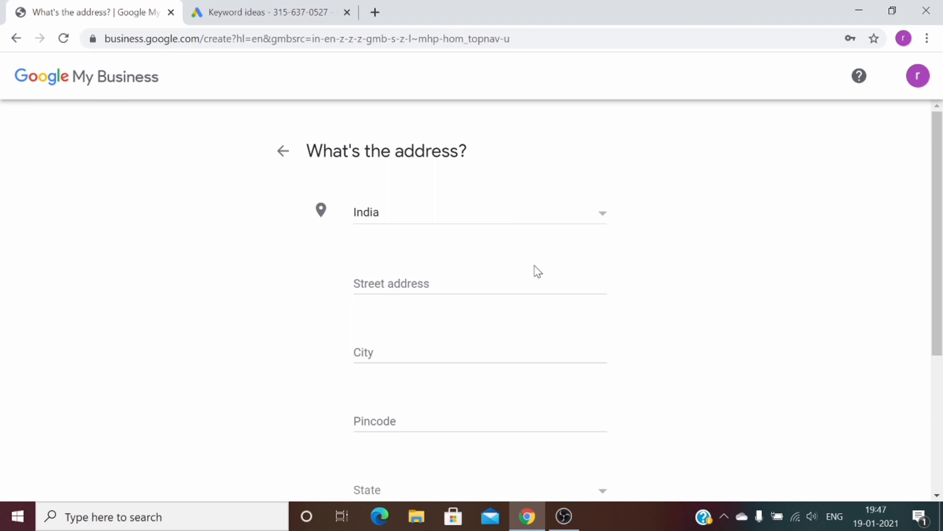
left_click(537, 282)
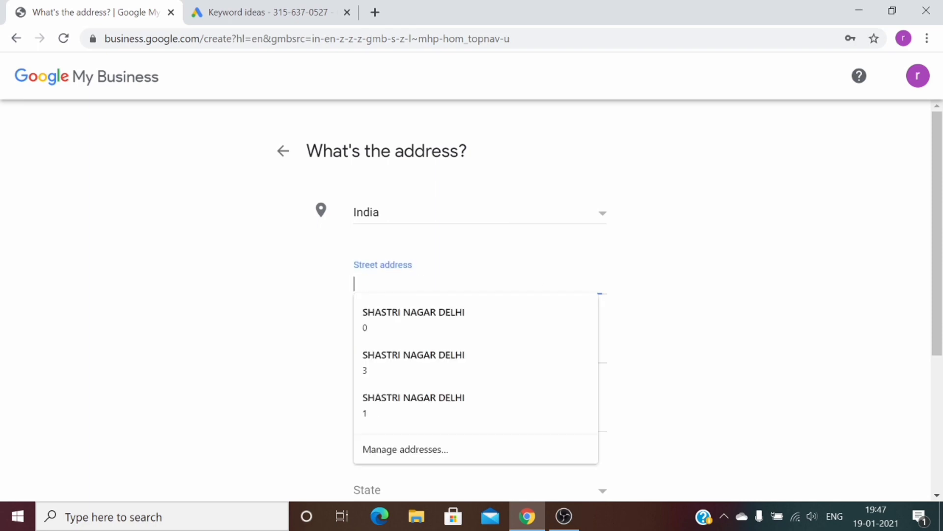
type("raj nagare")
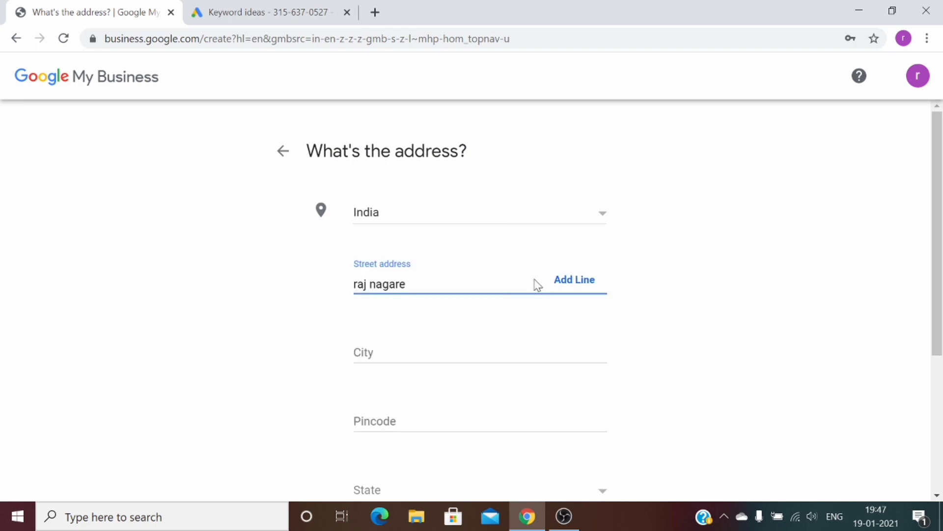
key("Tab")
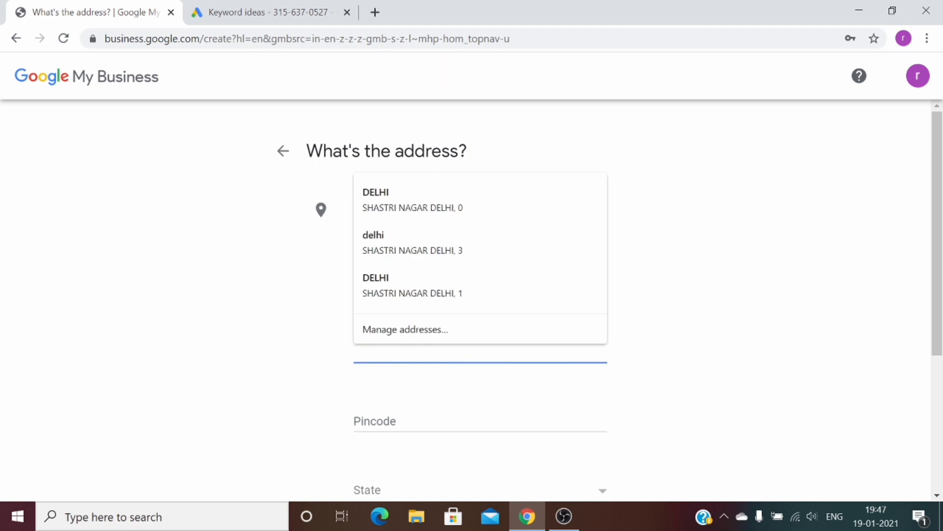
type("ghaziabad")
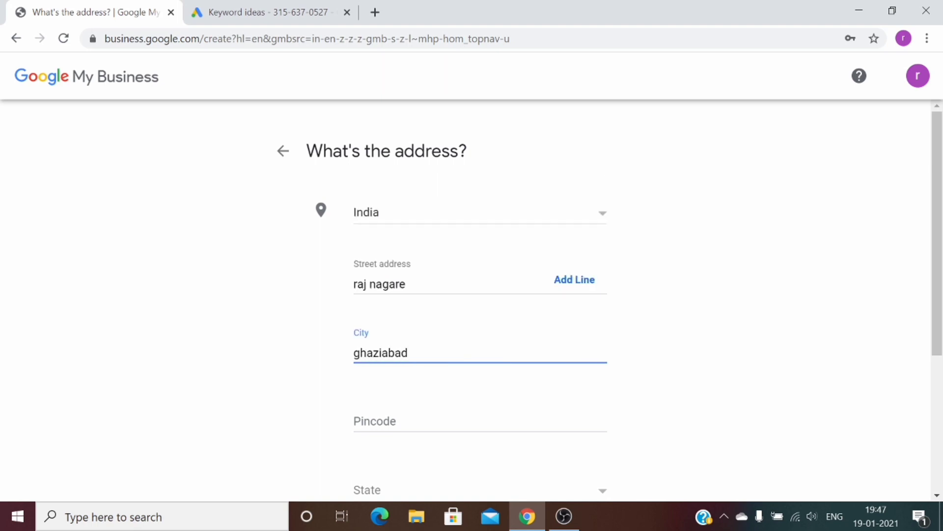
key("Tab")
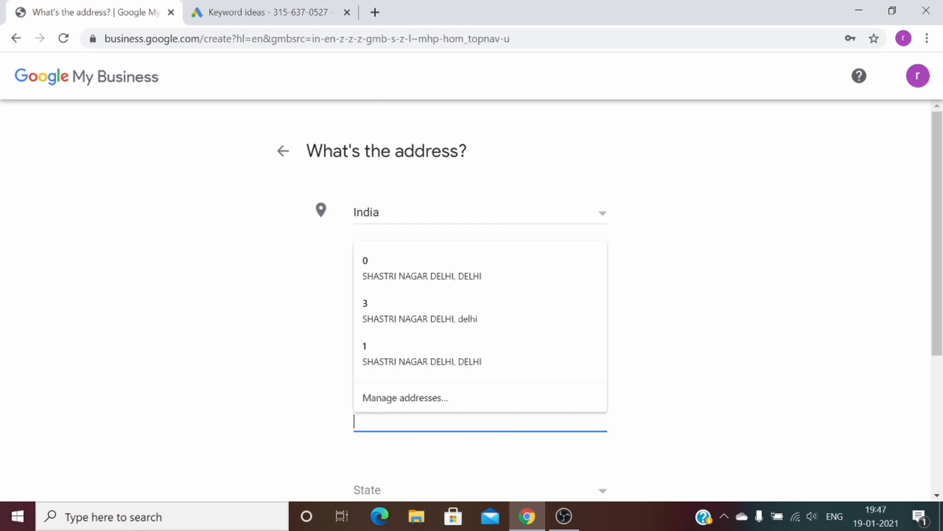
Open google.com in a new browser tab
left_click(375, 12)
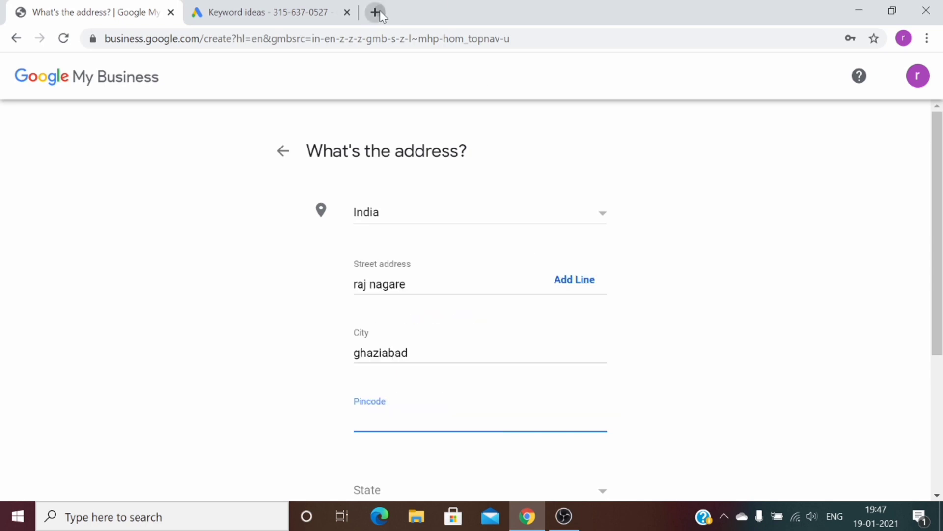
type("go")
key("Return")
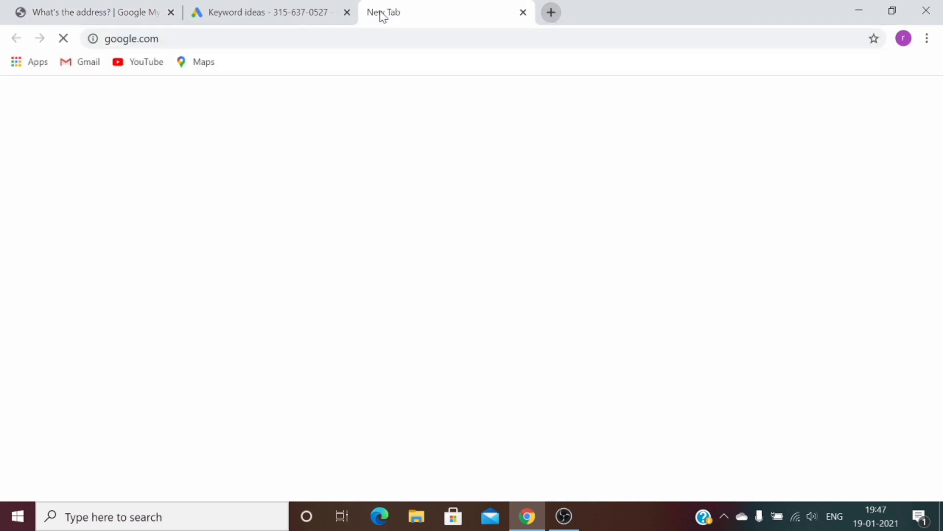
Search Google for the pin code of Raj Nagar Ghaziabad and copy 201017
type("p")
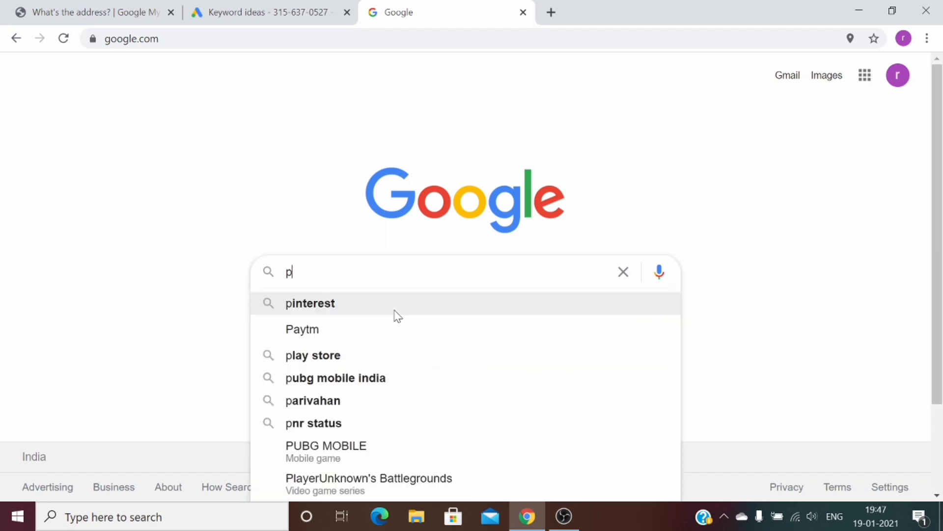
type("in code of raj naga")
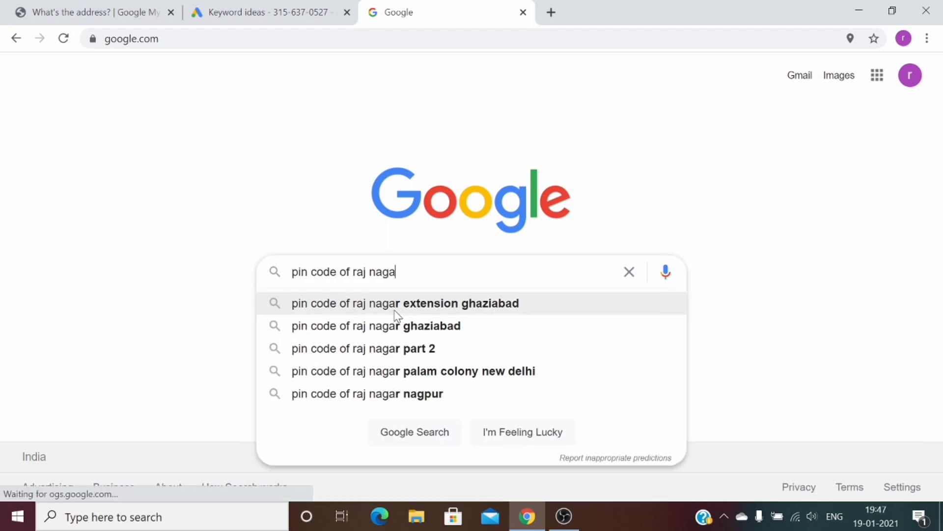
type(" ghaziabadf")
key("BackSpace")
key("BackSpace")
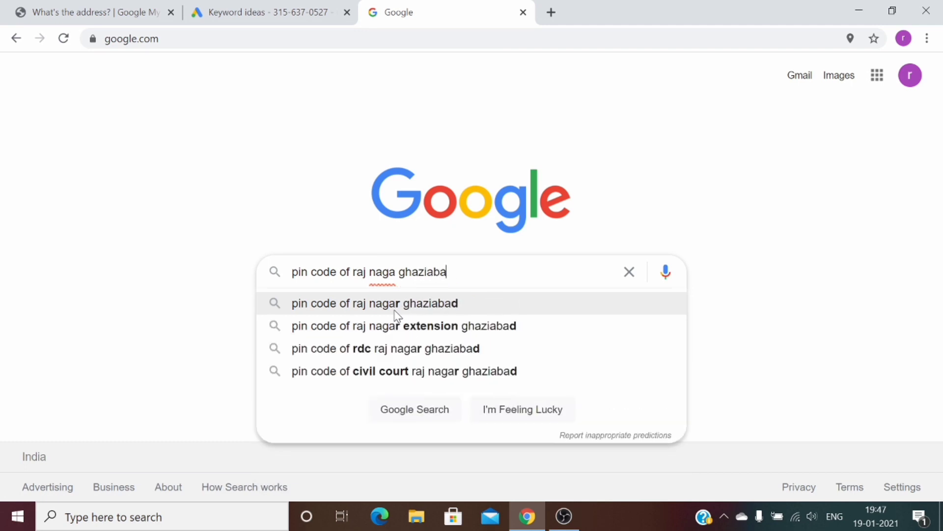
key("Return")
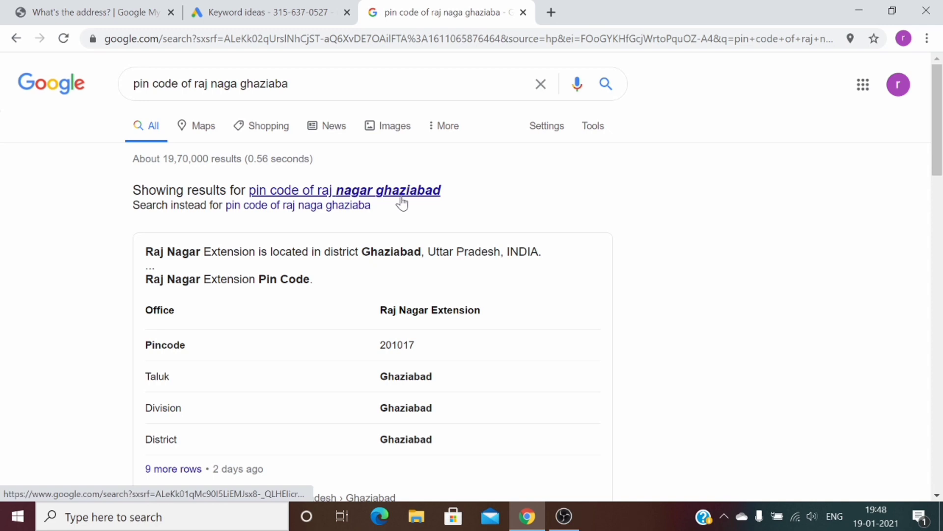
left_click(402, 196)
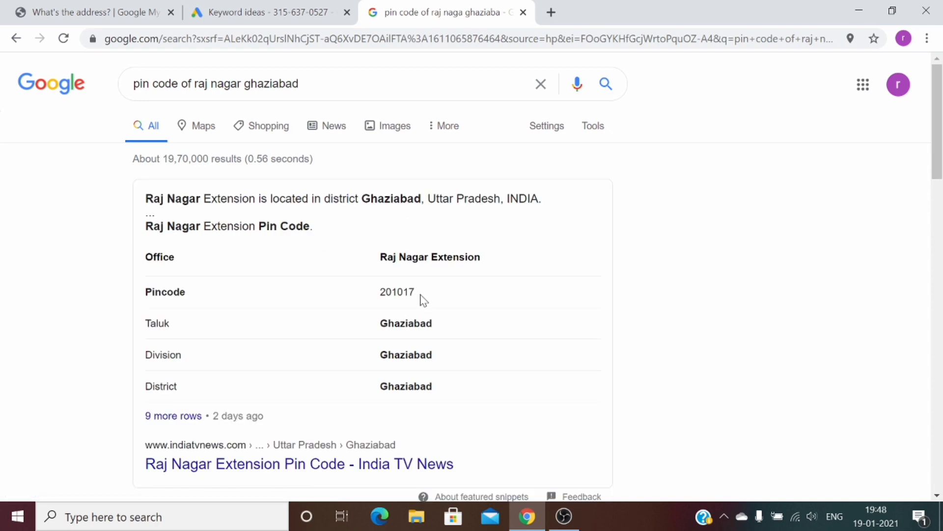
left_click_drag(423, 300, 381, 293)
key("ctrl+c")
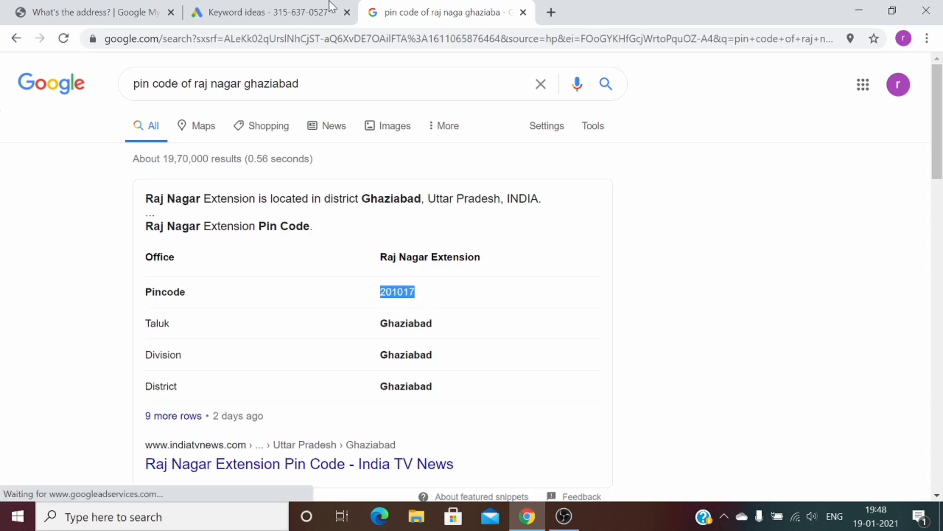
left_click(330, 6)
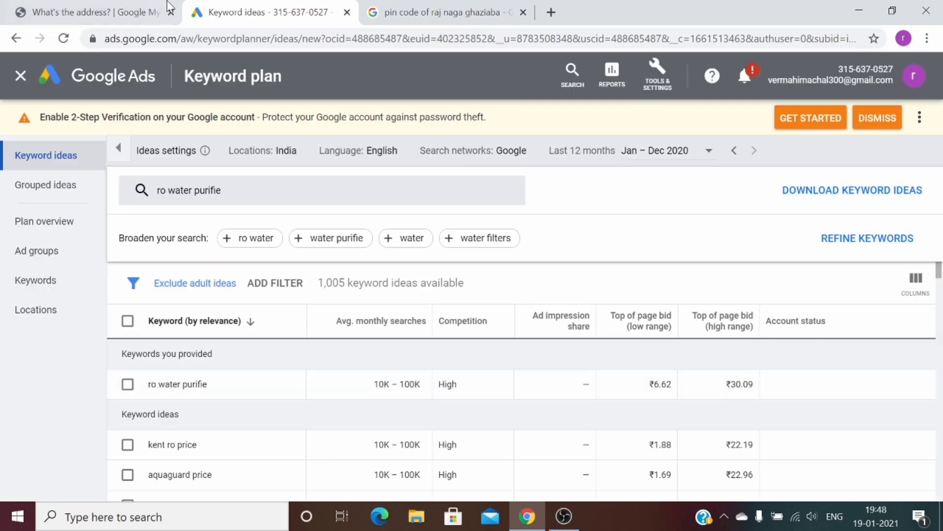
Complete the address with pincode 201017 and state Uttar Pradesh, then submit it
left_click(130, 10)
key("ctrl+v")
scroll(939, 306, "down", 3)
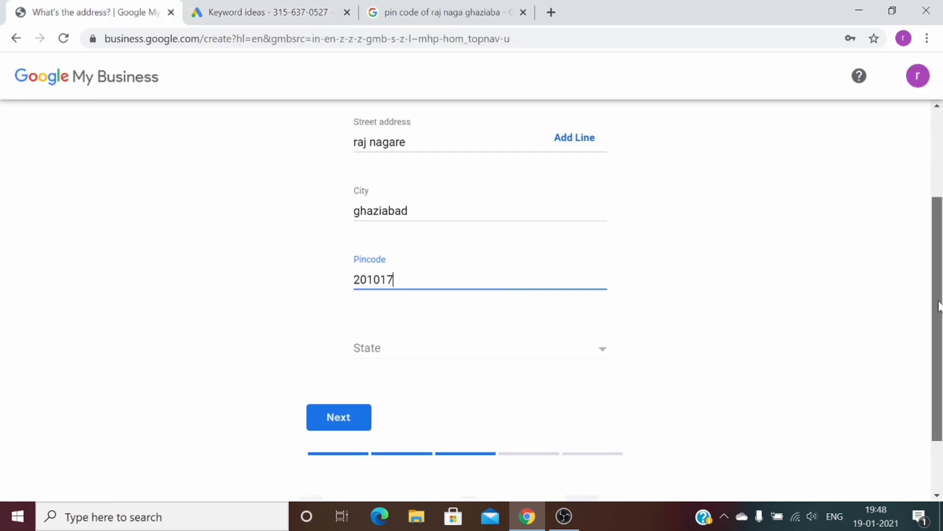
left_click(489, 352)
left_click_drag(615, 339, 614, 417)
left_click(612, 477)
left_click(612, 477)
left_click(612, 477)
left_click(613, 477)
left_click(612, 478)
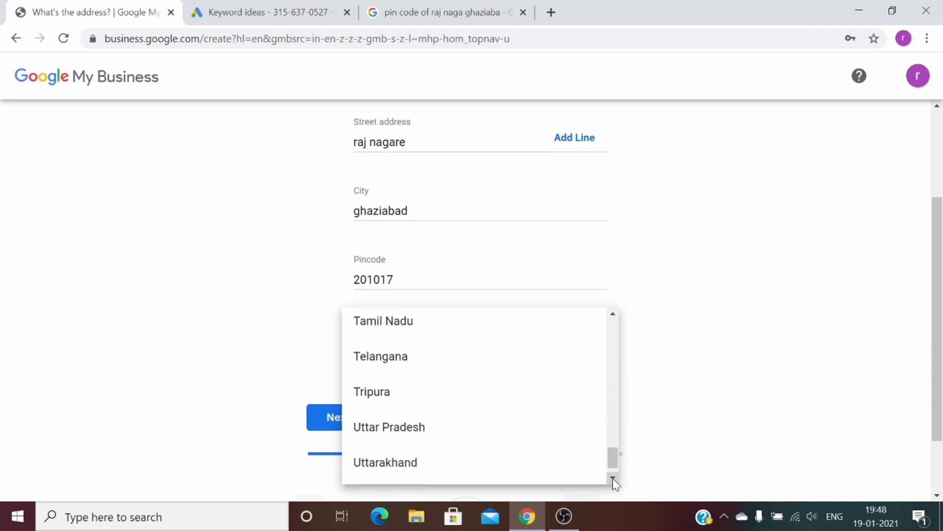
left_click(447, 430)
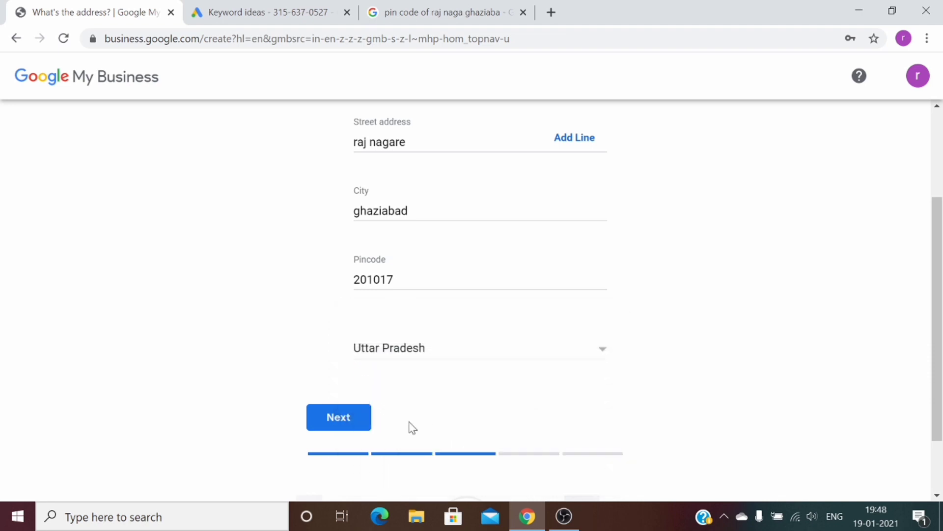
left_click(353, 426)
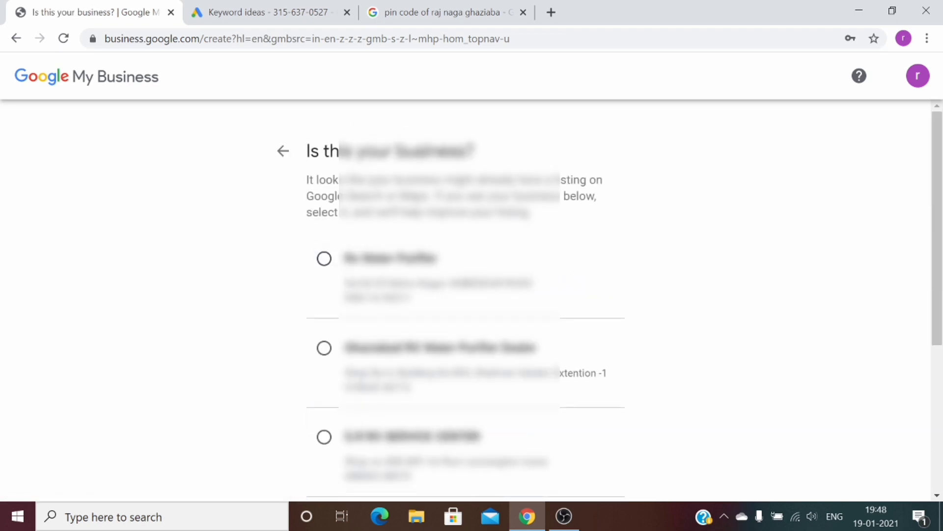
Choose 'None of these' for the matching existing listings and continue
mouse_move(937, 205)
left_mouse_down()
mouse_move(941, 334)
mouse_move(941, 214)
left_mouse_up()
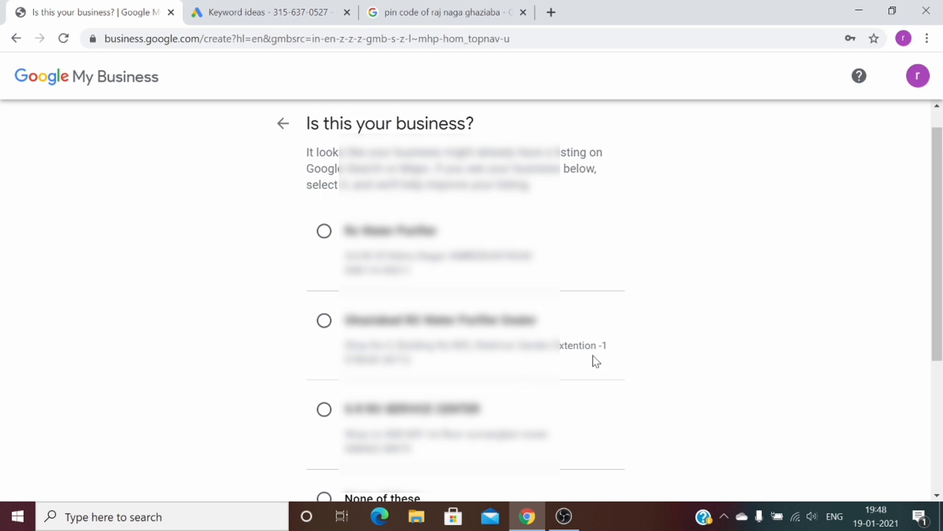
left_click_drag(941, 275, 942, 324)
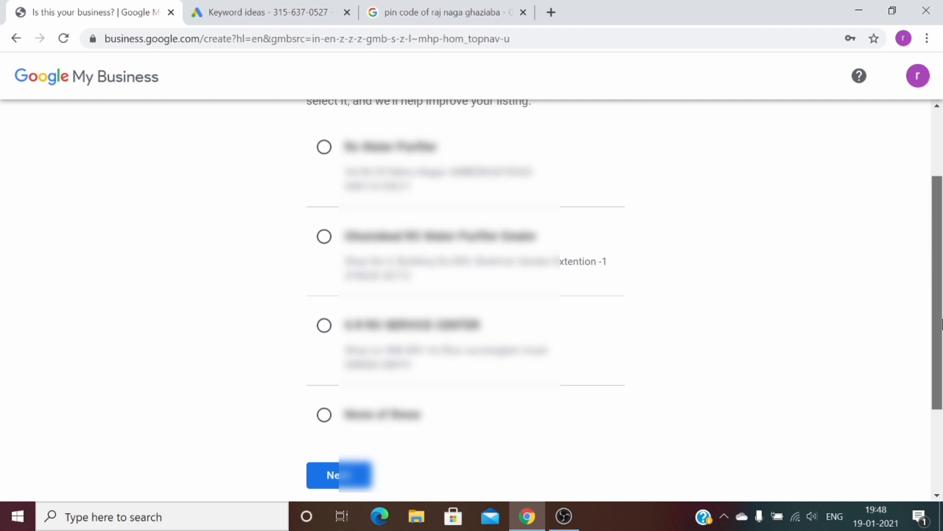
left_click(324, 415)
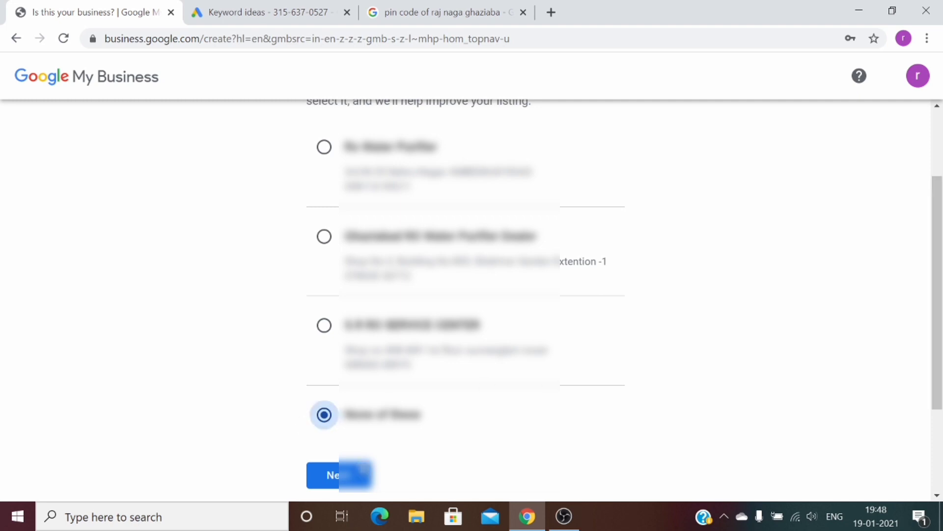
left_click(343, 484)
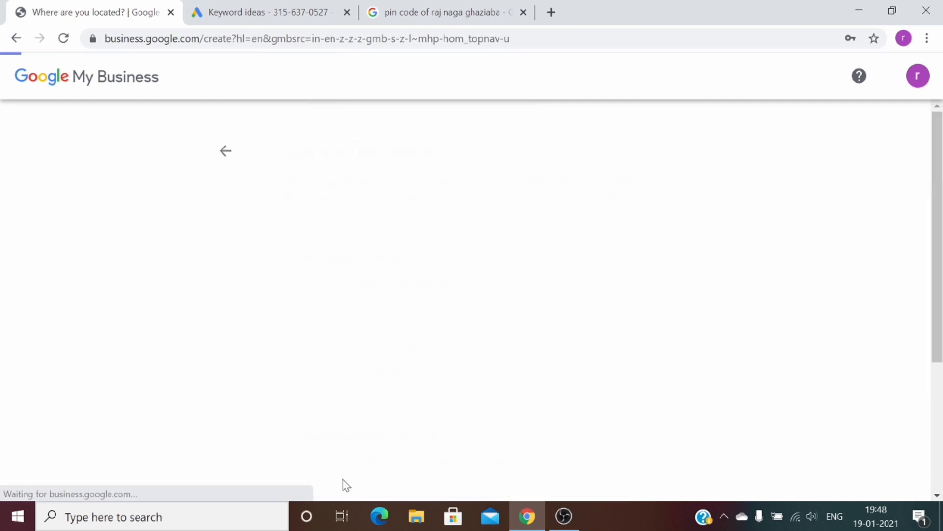
Move the map marker onto Raj Nagar Extension and confirm the location
mouse_move(941, 161)
left_mouse_down()
mouse_move(941, 206)
mouse_move(942, 168)
left_mouse_up()
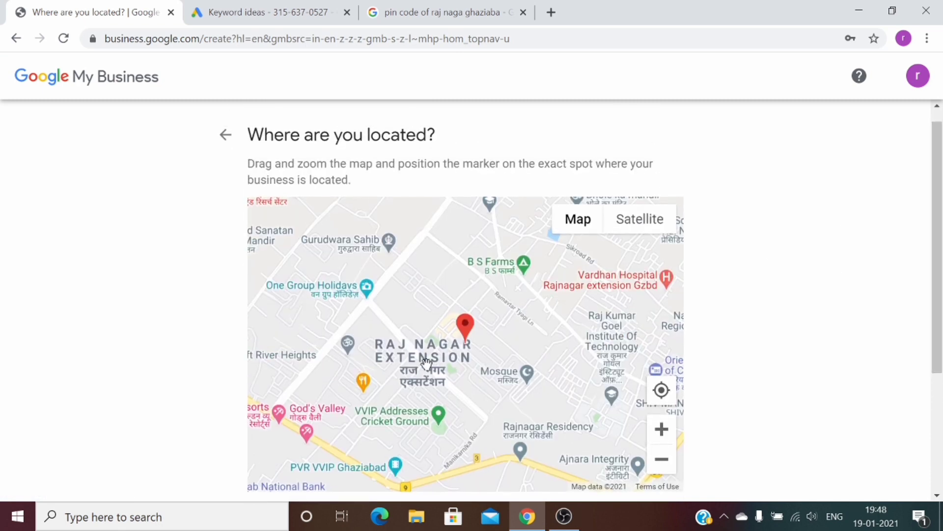
left_click_drag(472, 336, 407, 368)
left_click_drag(941, 183, 941, 295)
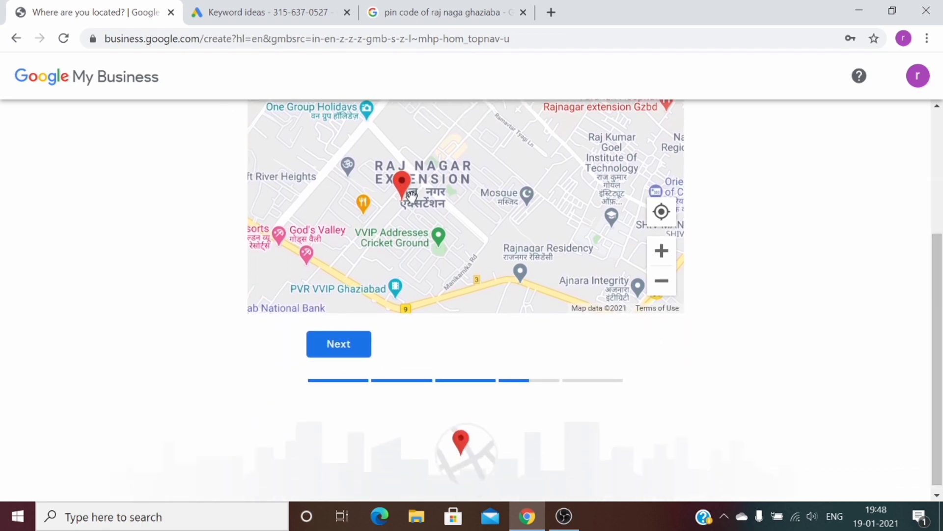
left_click(345, 347)
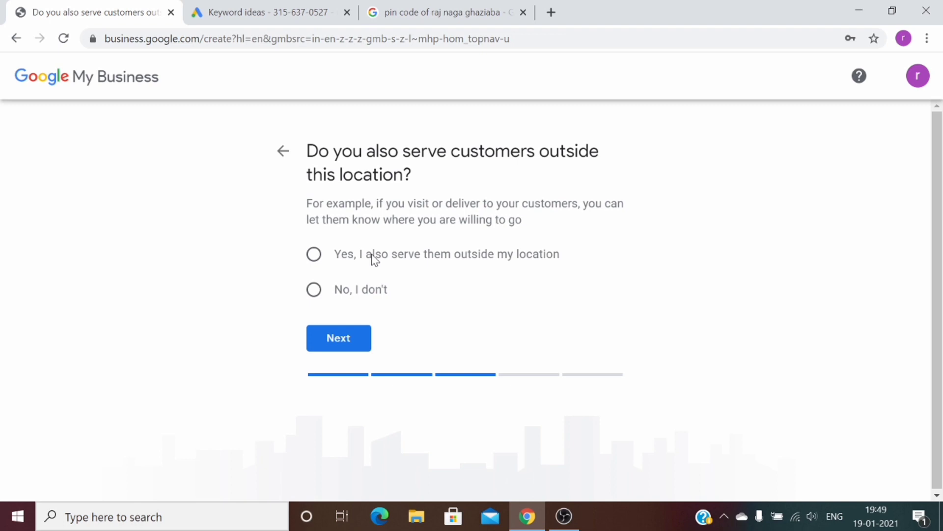
Indicate customers are served elsewhere and add Noida, Uttar Pradesh, India as a service area
left_click(336, 264)
left_click(361, 347)
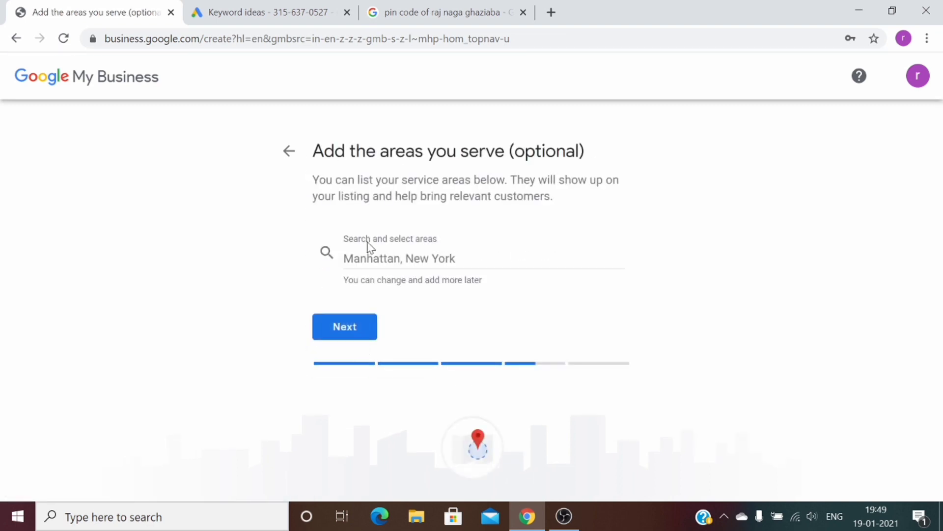
left_click(373, 260)
type("noida")
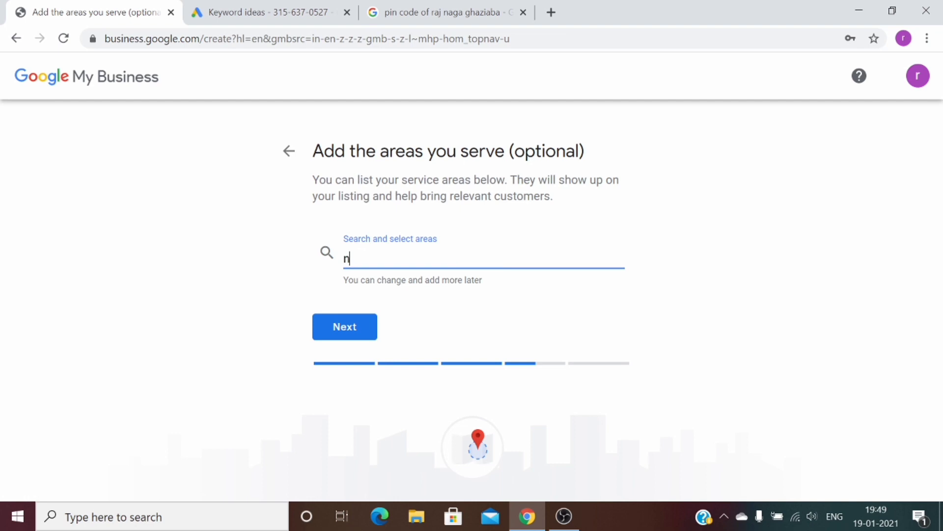
left_click(357, 326)
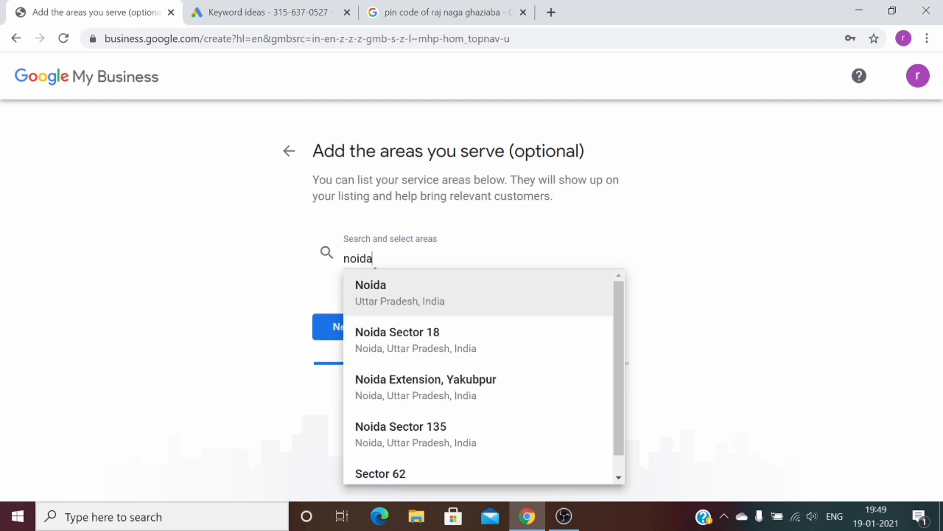
left_click(425, 301)
left_click(349, 376)
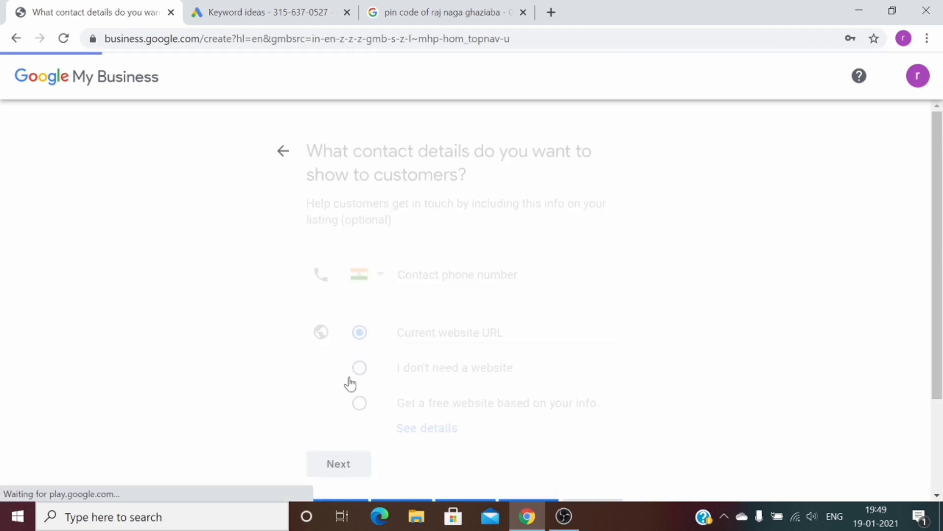
Enter the contact phone number, choose no website, correct the invalid number and submit
left_click(432, 267)
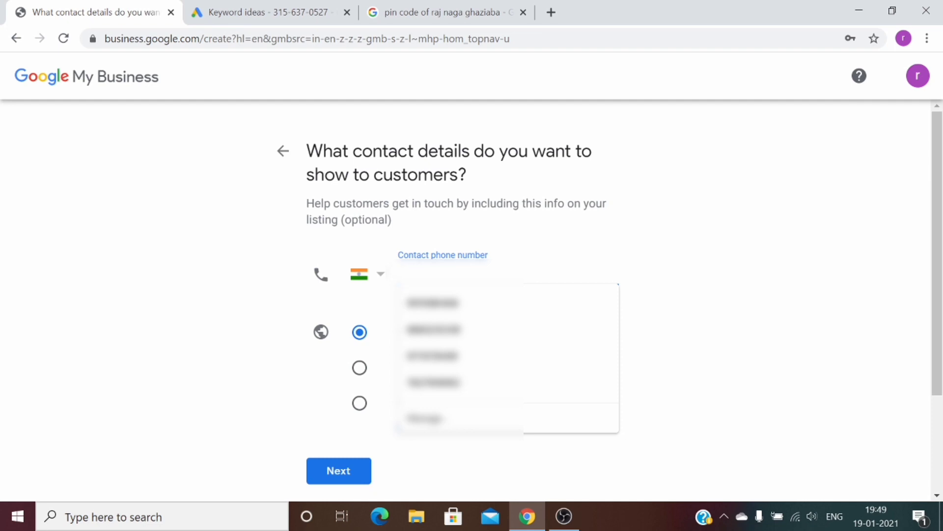
type("9876543210")
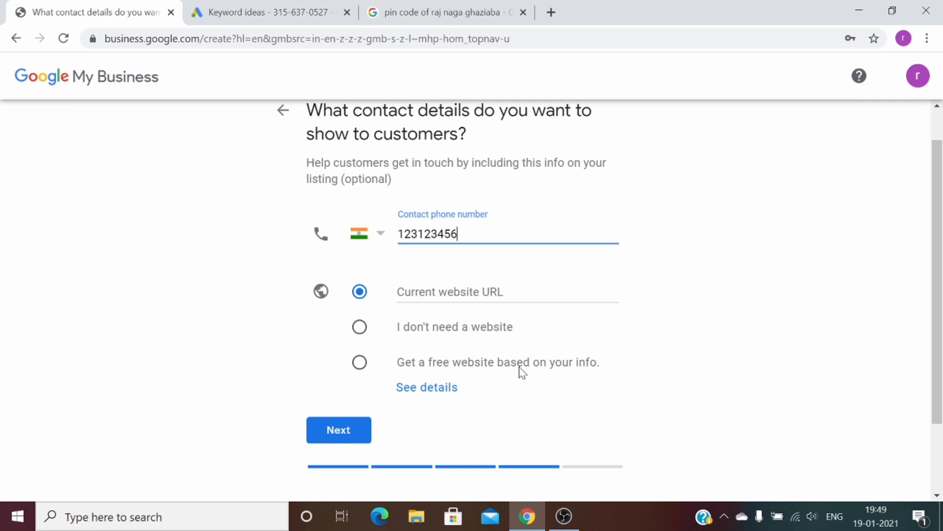
left_click(337, 436)
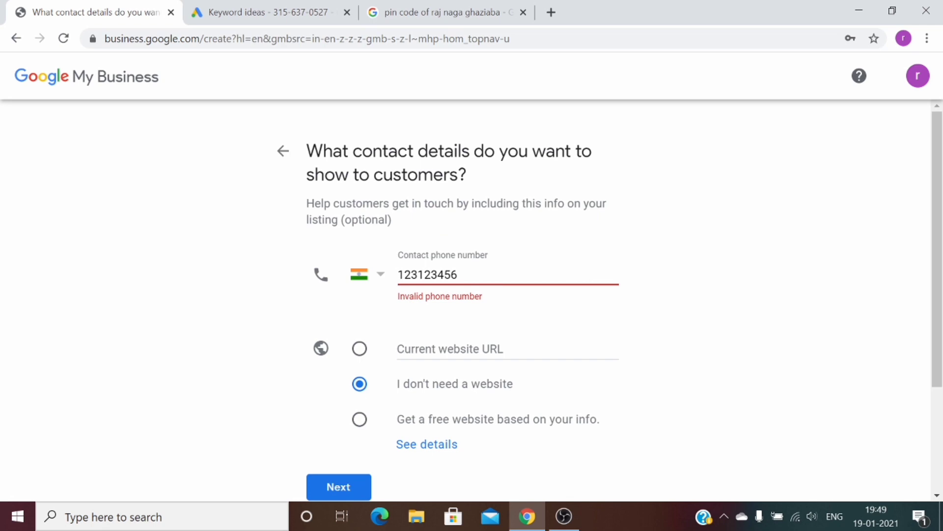
left_click(457, 275)
type("2")
left_click(313, 491)
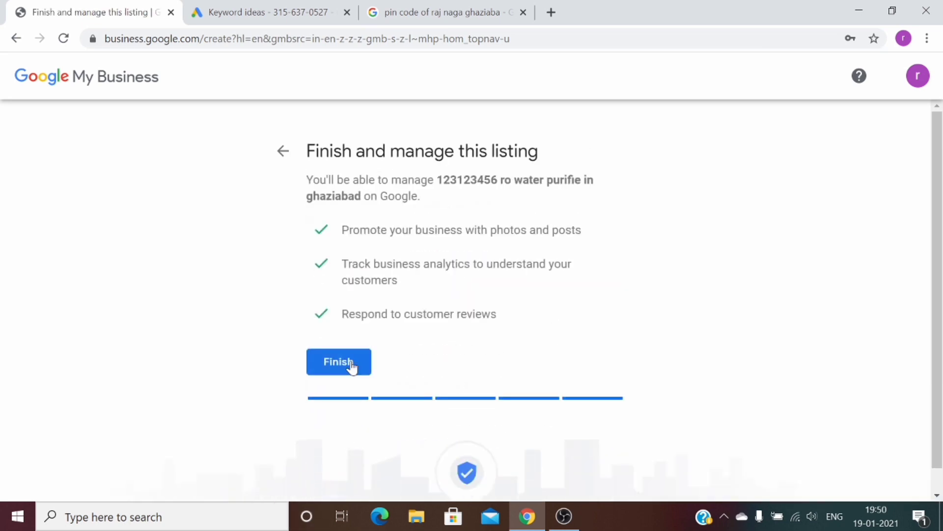
Finish creating the listing and enter the contact name on the verify page
left_click(338, 366)
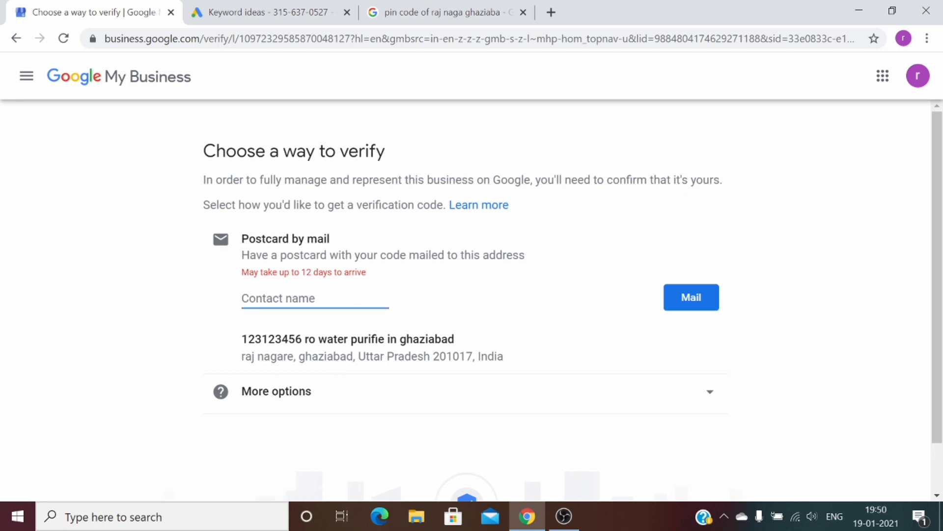
type("amit")
left_click_drag(305, 339, 269, 339)
left_click(322, 298)
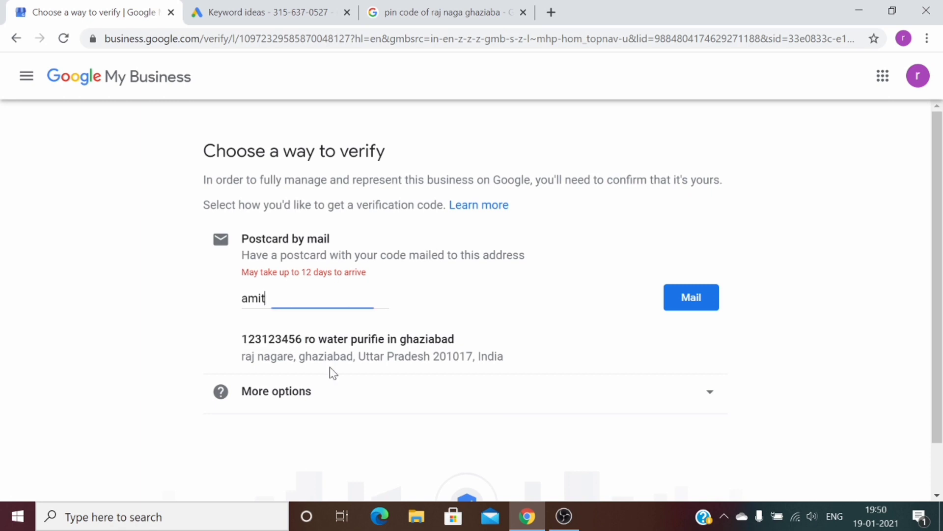
Check the mailing address and business name, then request the verification postcard by mail
left_click_drag(304, 339, 228, 333)
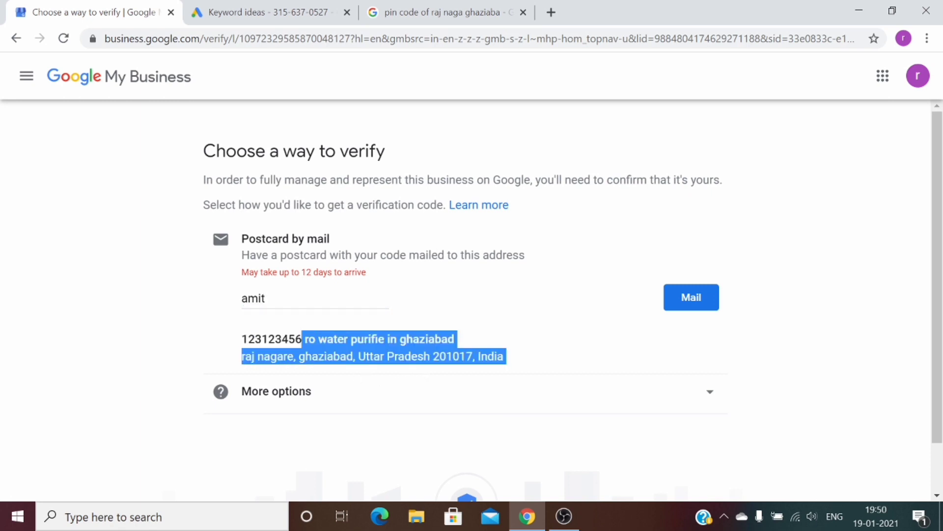
left_click(275, 298)
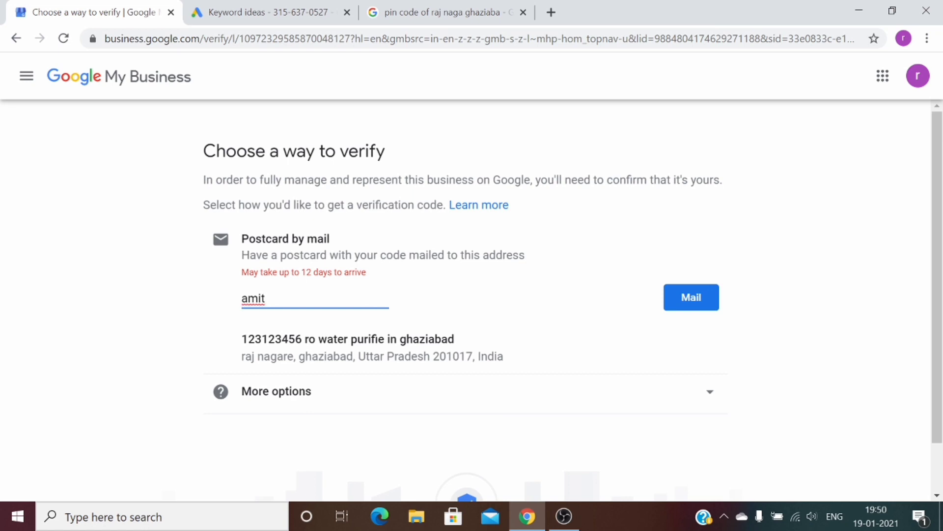
left_click_drag(455, 342, 242, 346)
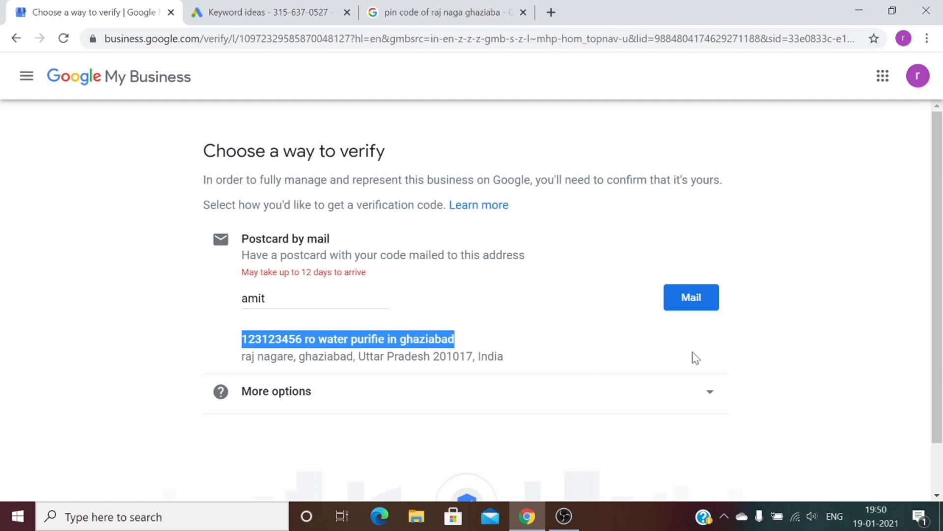
left_click(595, 295)
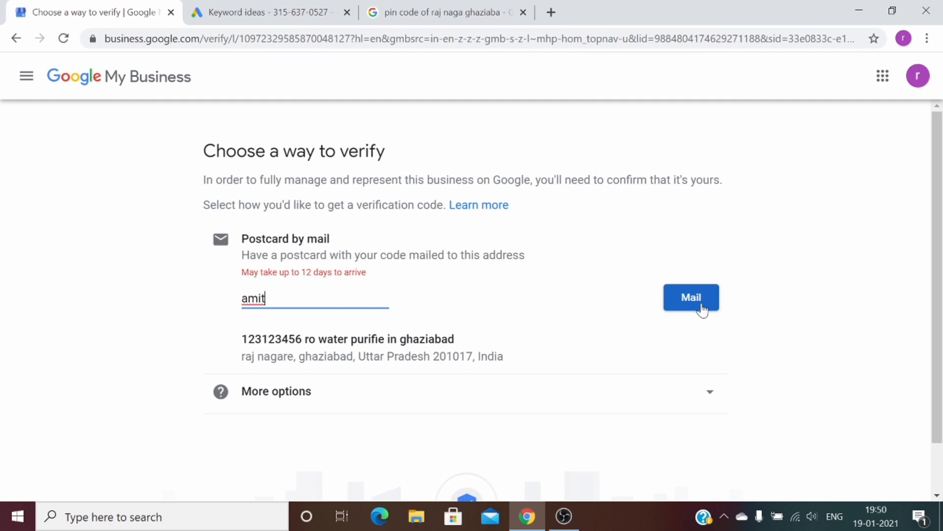
left_click(702, 304)
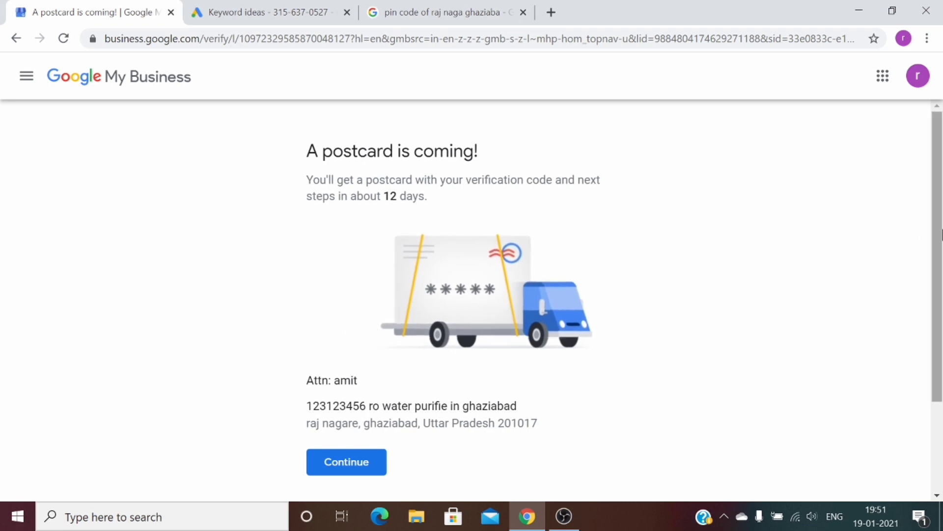
Continue past the postcard confirmation, briefly mark Sunday open, then skip business hours
scroll(941, 235, "down", 3)
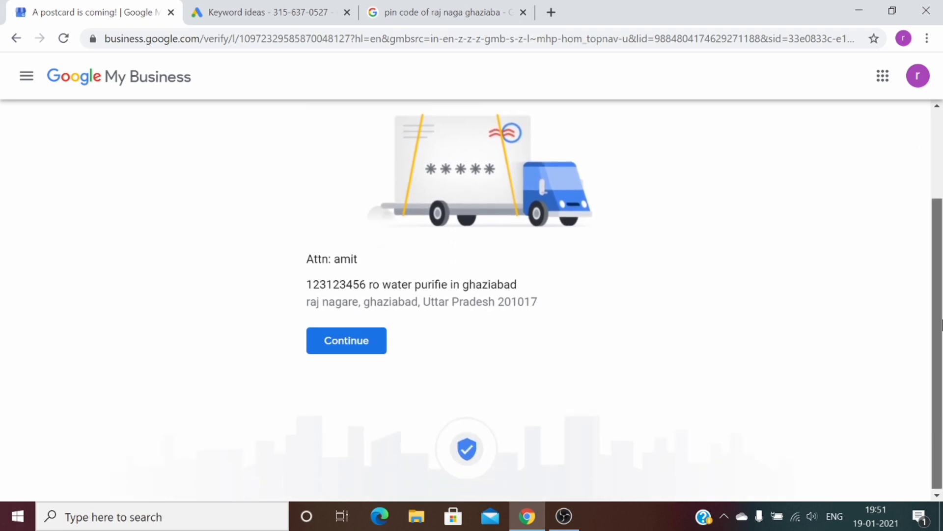
left_click(376, 356)
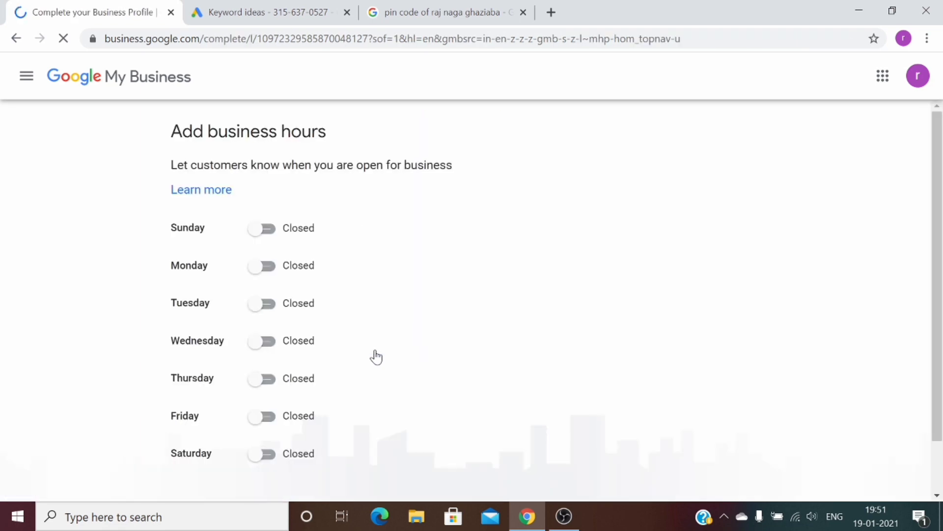
scroll(941, 256, "down", 1)
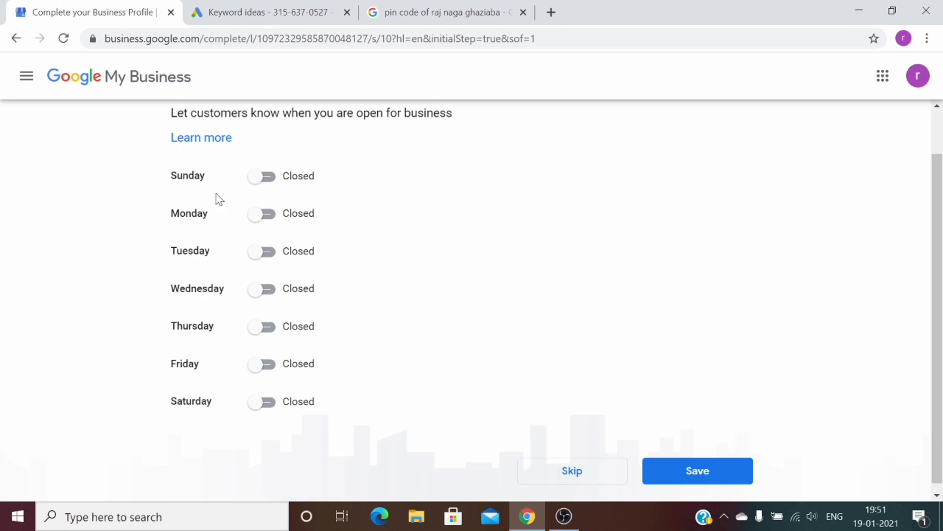
left_click(265, 177)
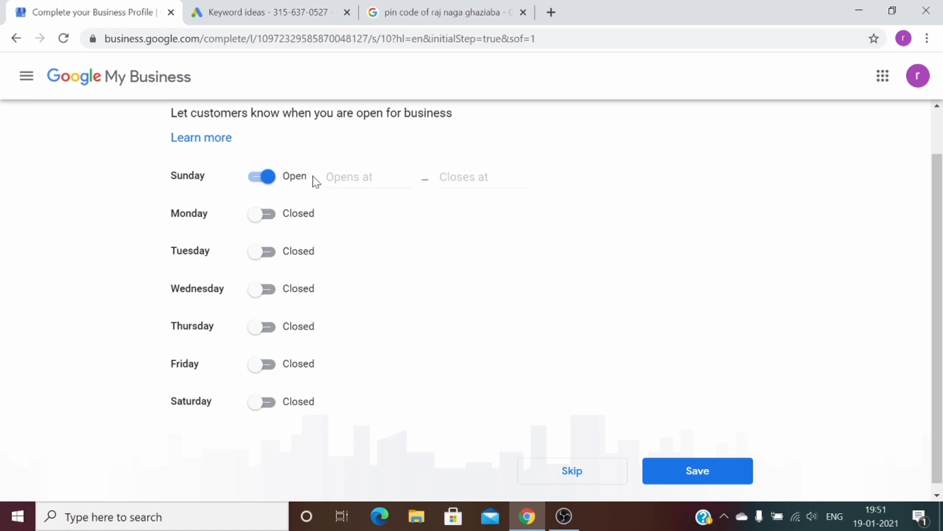
key("Tab")
left_click(608, 479)
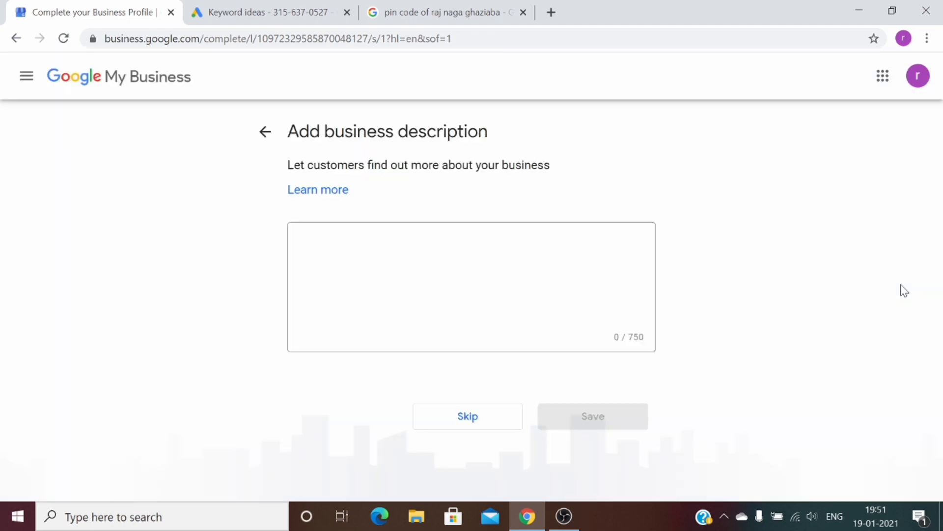
Skip the business description and photos, then continue to the listing dashboard
left_click(423, 225)
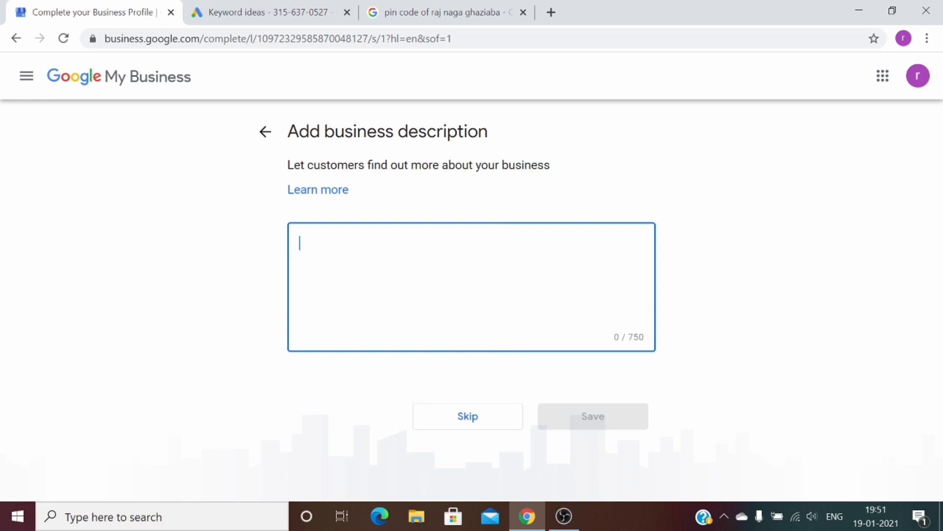
left_click_drag(644, 338, 635, 339)
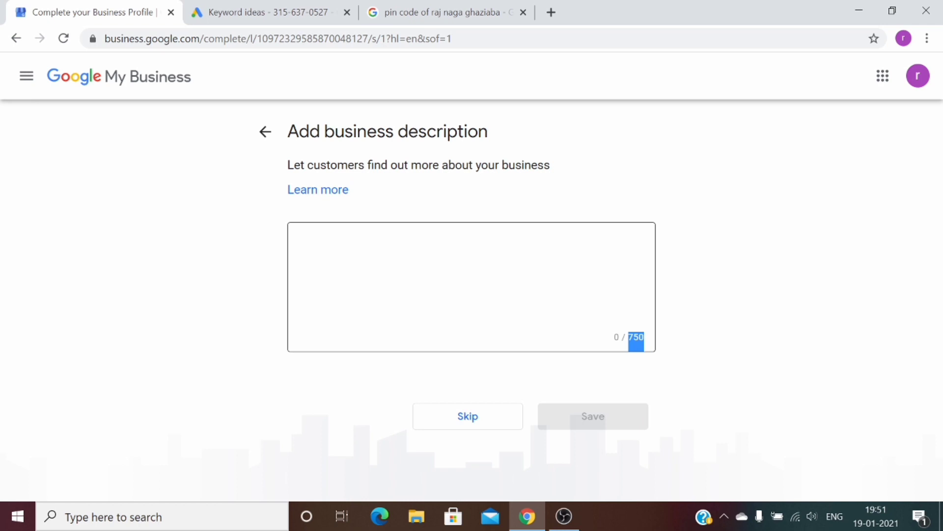
left_click(493, 423)
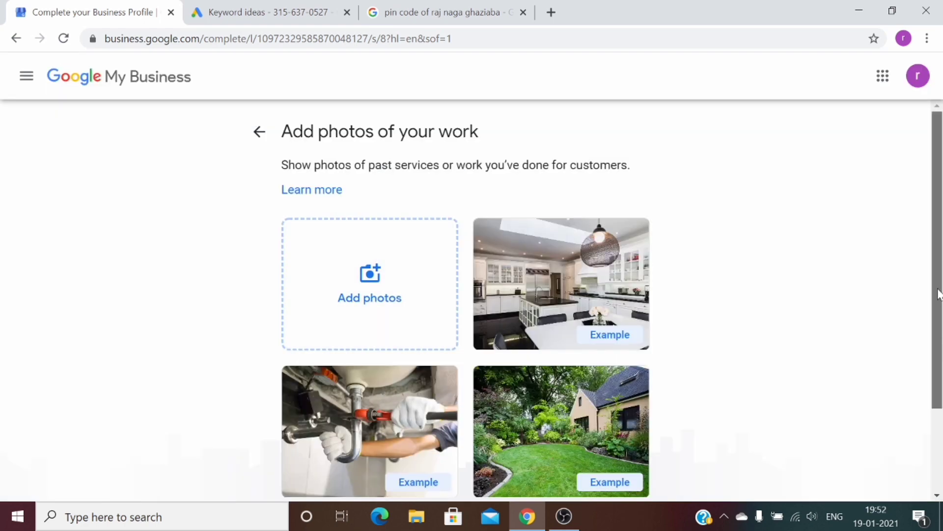
left_click_drag(940, 283, 941, 364)
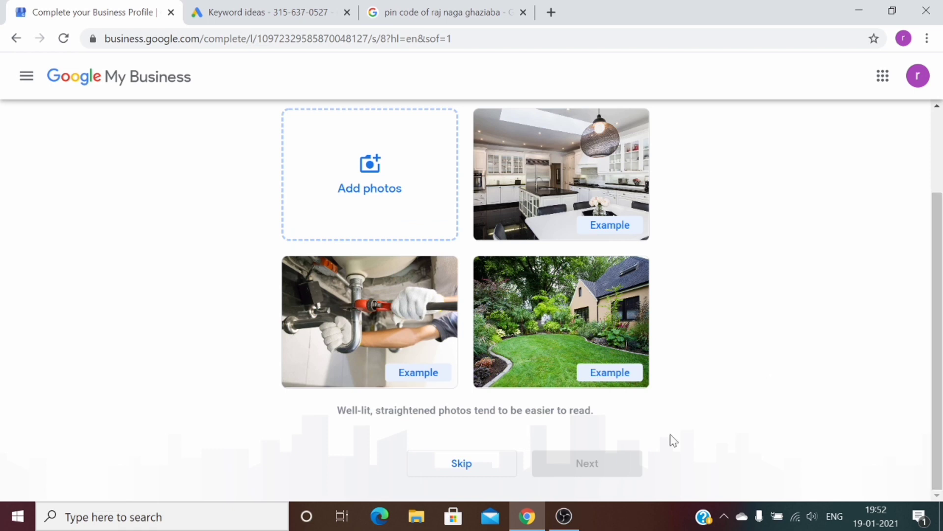
left_click(465, 469)
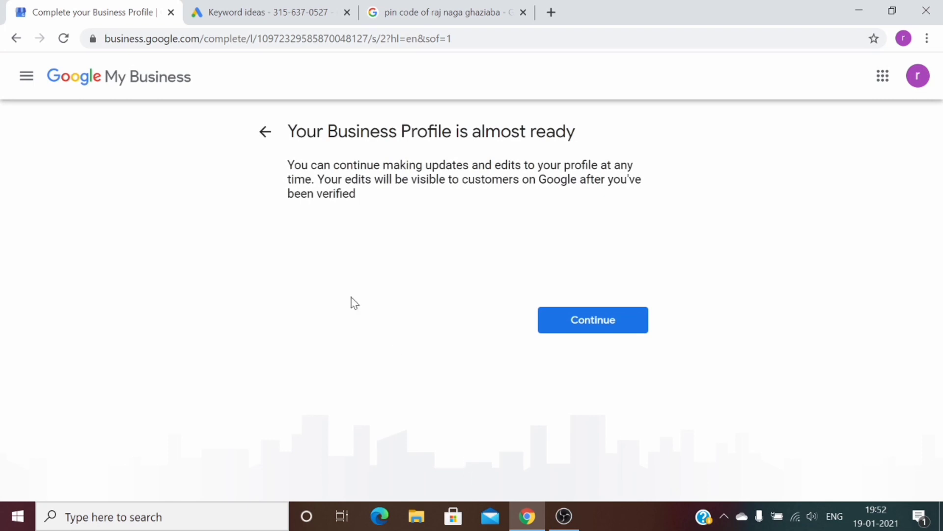
left_click(623, 315)
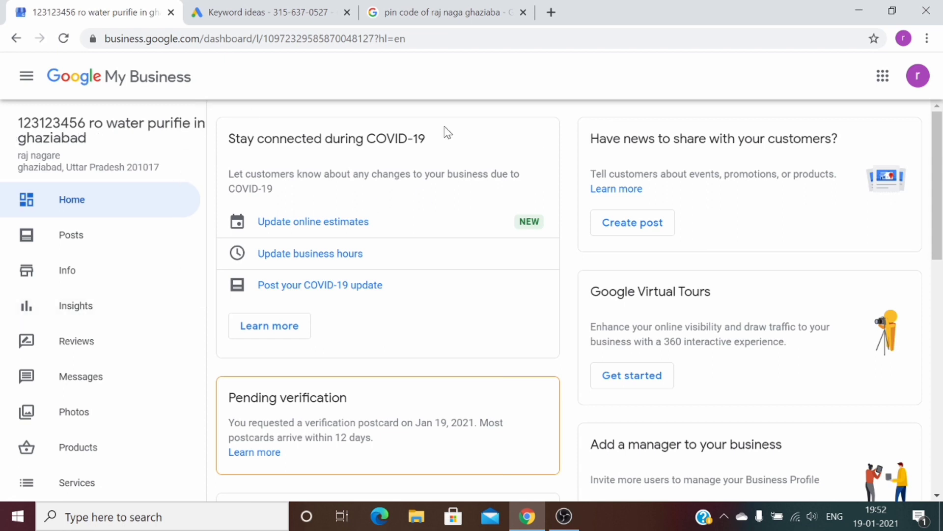
Open the listing's Info page and cancel the business name edit, leaving it unchanged
left_click_drag(942, 173, 942, 282)
left_click(112, 269)
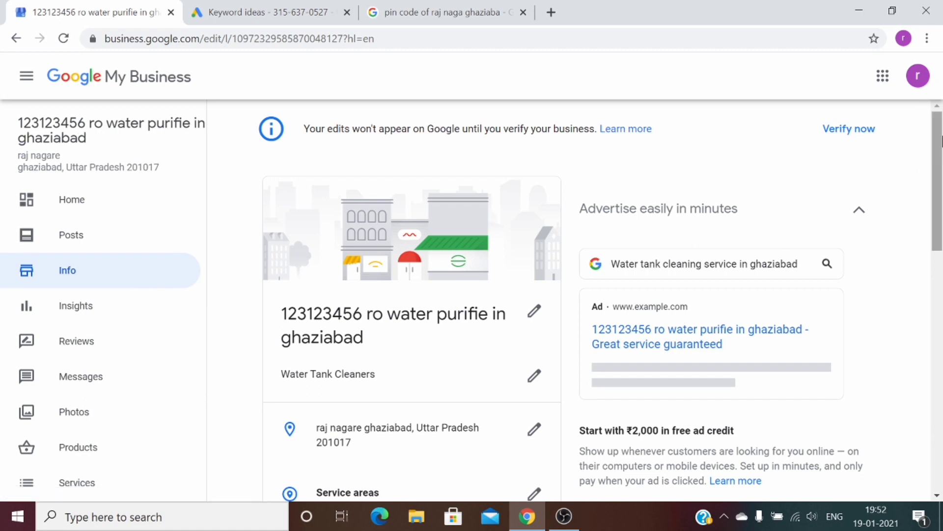
left_click_drag(942, 142, 942, 165)
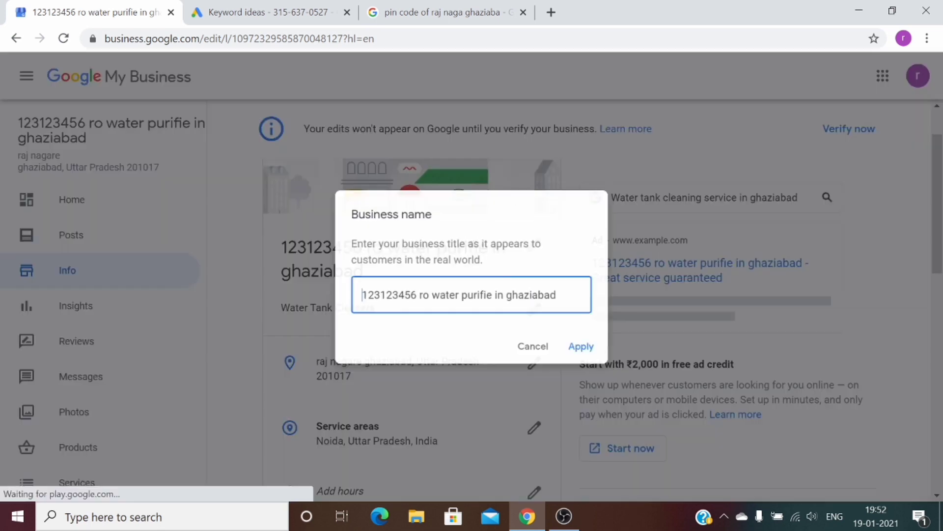
left_click(426, 255)
left_click(541, 356)
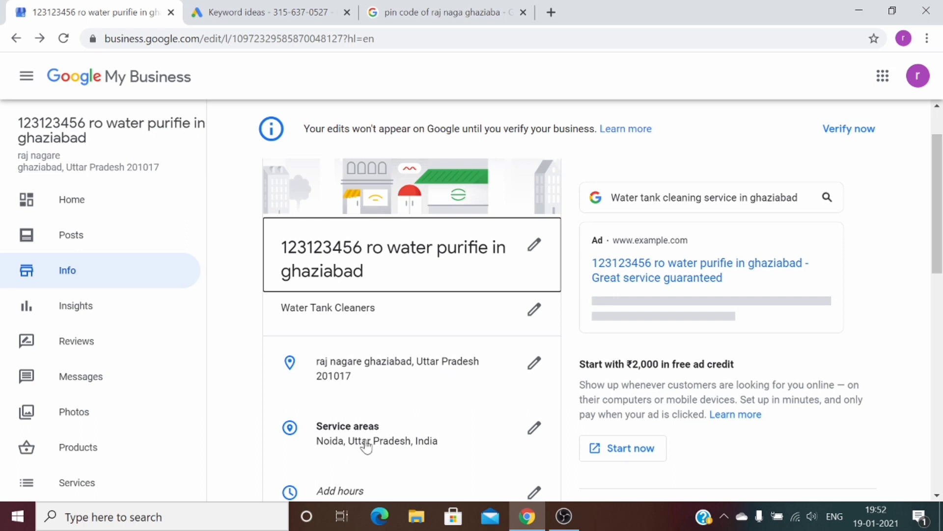
Scroll through the Info details: Water Tank Cleaners category, Noida service area, phone
left_click_drag(942, 237, 941, 298)
scroll(942, 298, "down", 1)
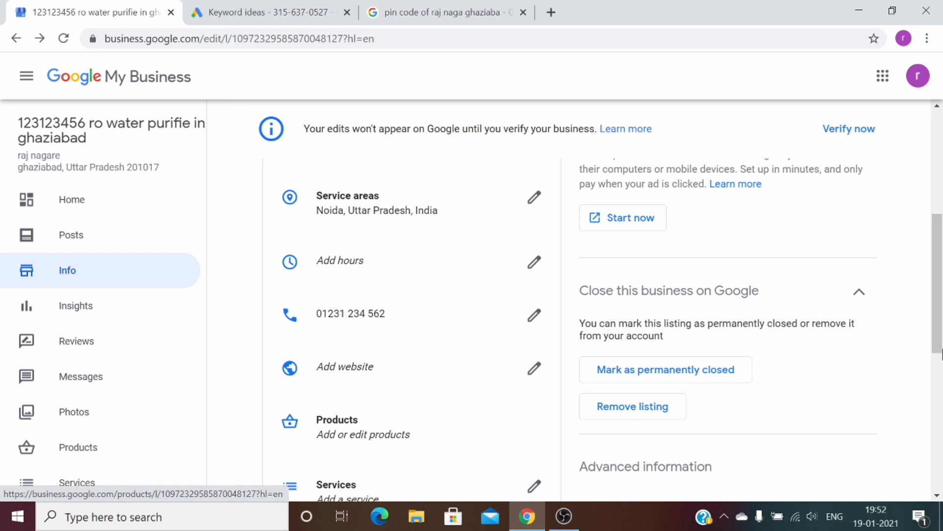
left_click_drag(939, 279, 941, 350)
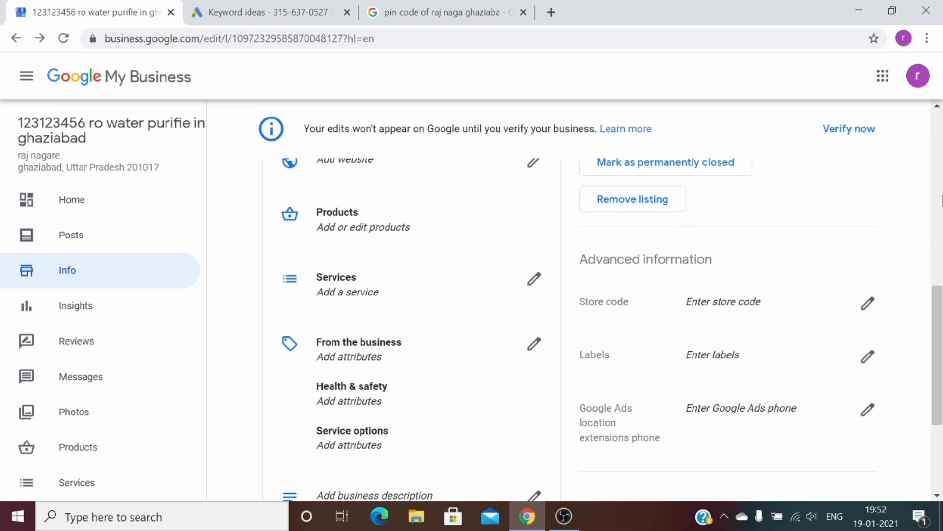
scroll(941, 203, "up", 8)
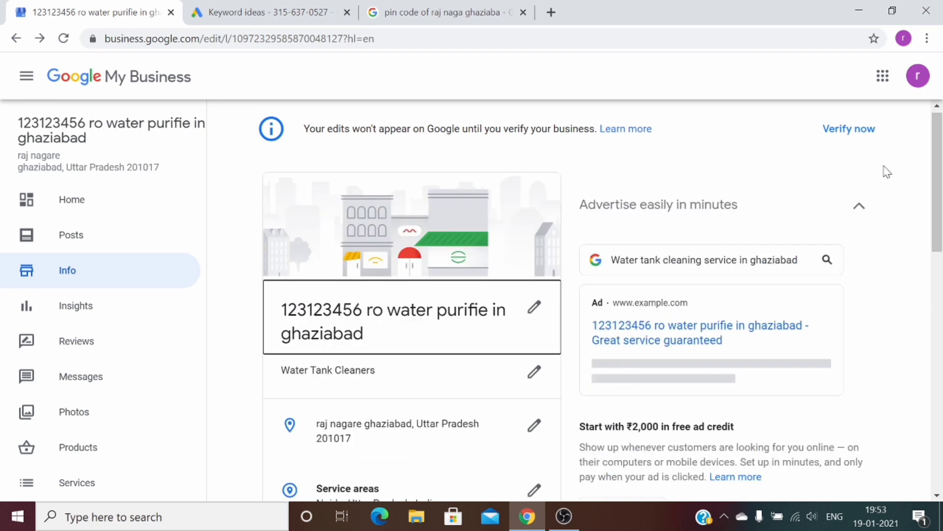
Open 'Verify now' and focus the empty 5-digit postcard code field
left_click(848, 142)
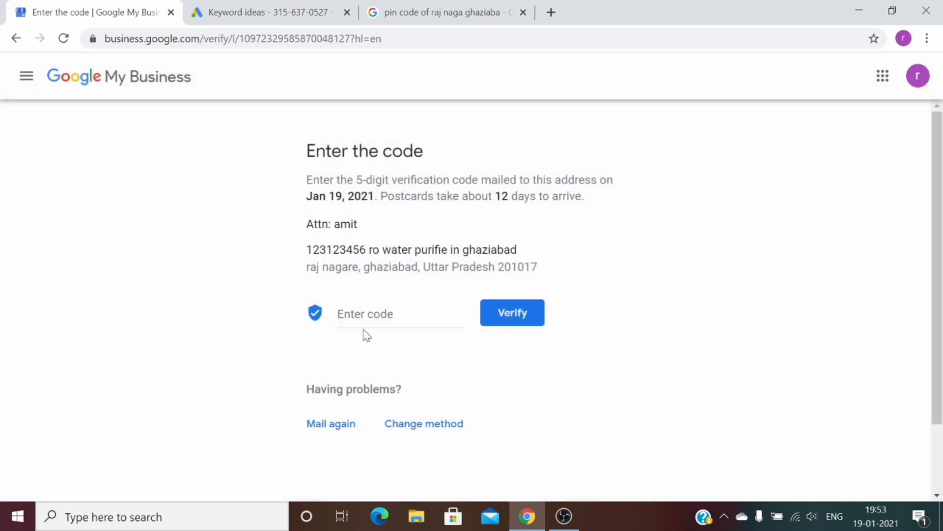
left_click(365, 319)
left_click_drag(521, 252, 290, 250)
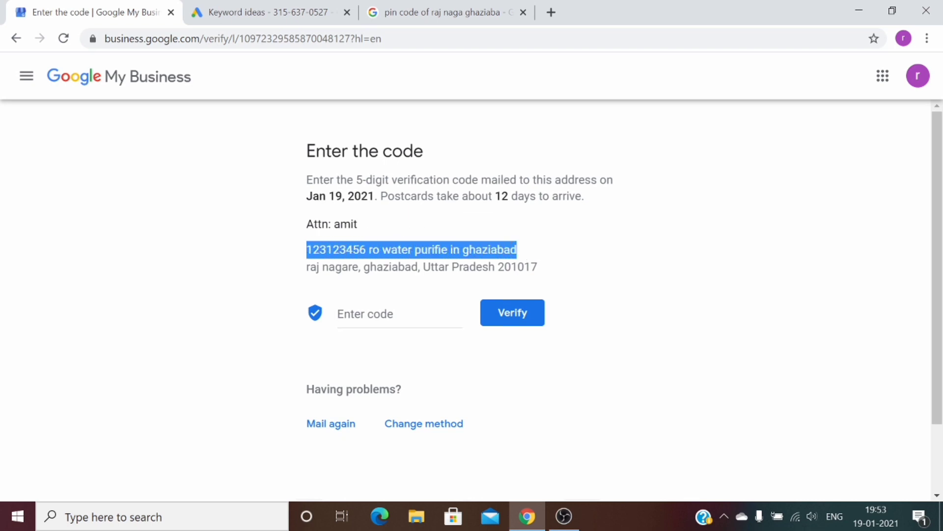
left_click_drag(538, 267, 349, 276)
left_click(305, 283)
left_click(374, 314)
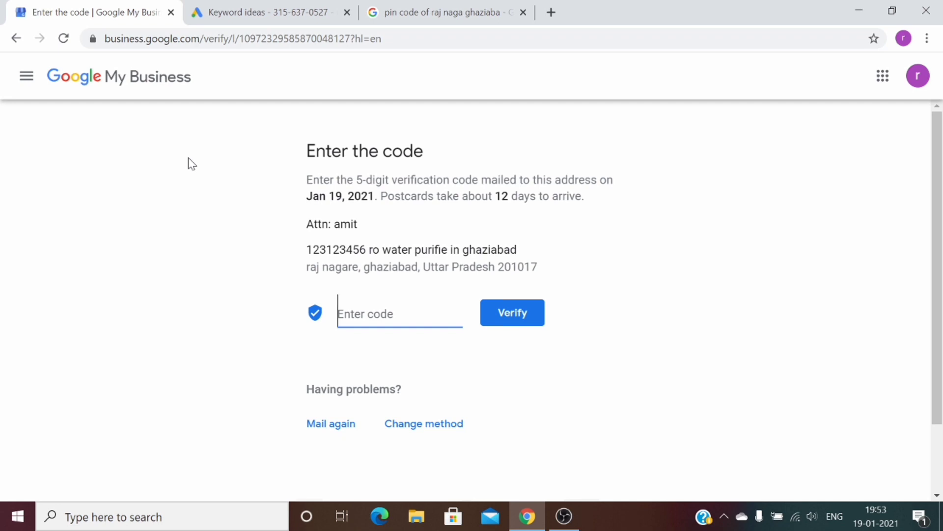
In the third tab, search Google for 'click.in' and open the Click.in Delhi classifieds site
left_click(441, 14)
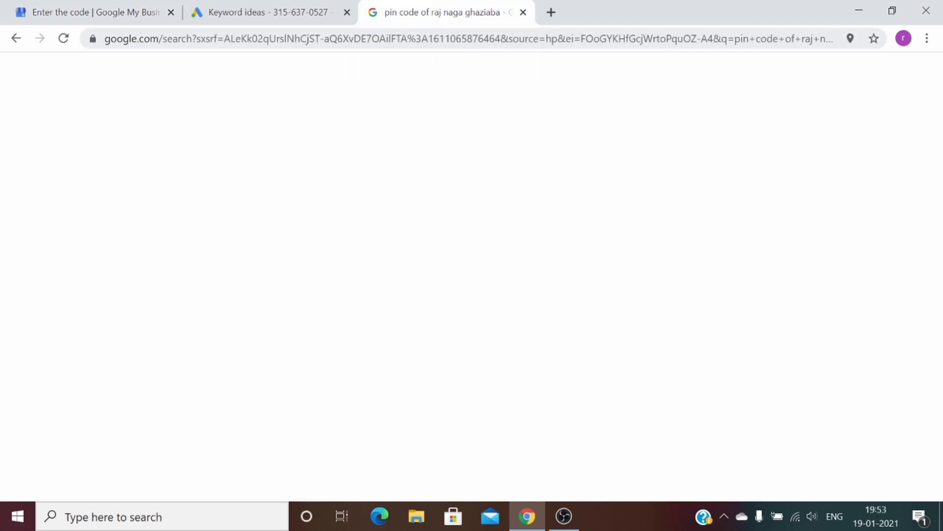
left_click(453, 39)
type("g")
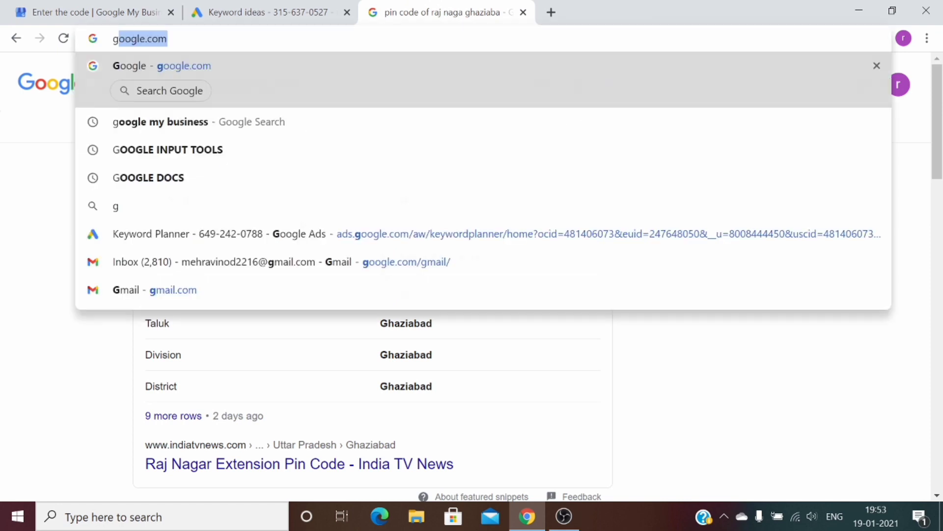
type("o")
key("Return")
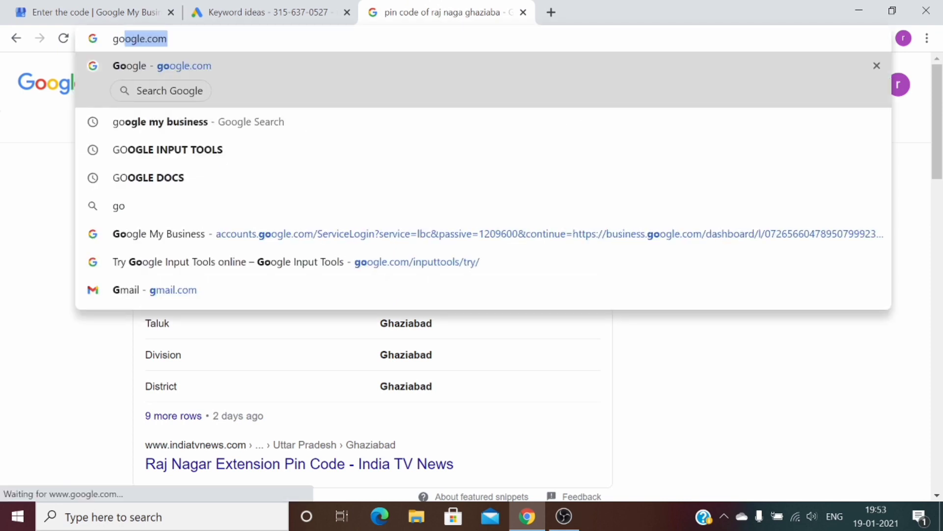
type("cl")
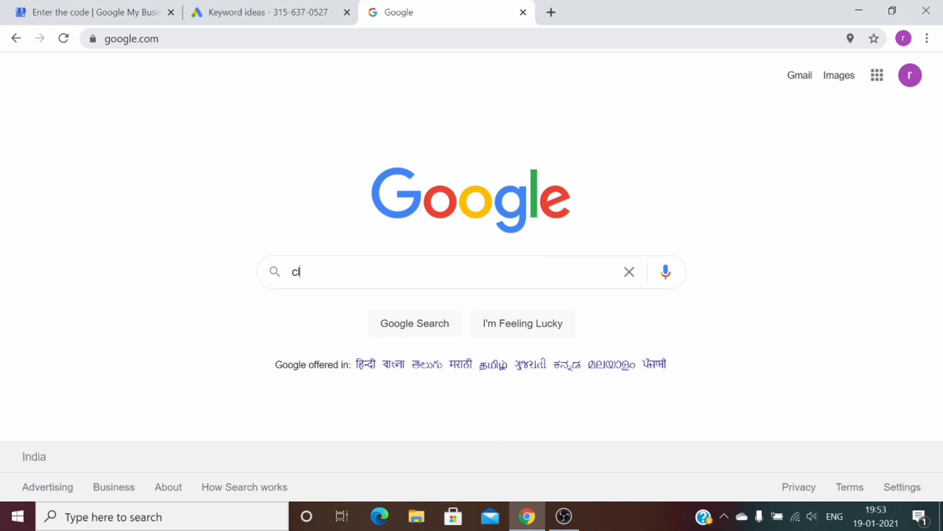
type("ick.in")
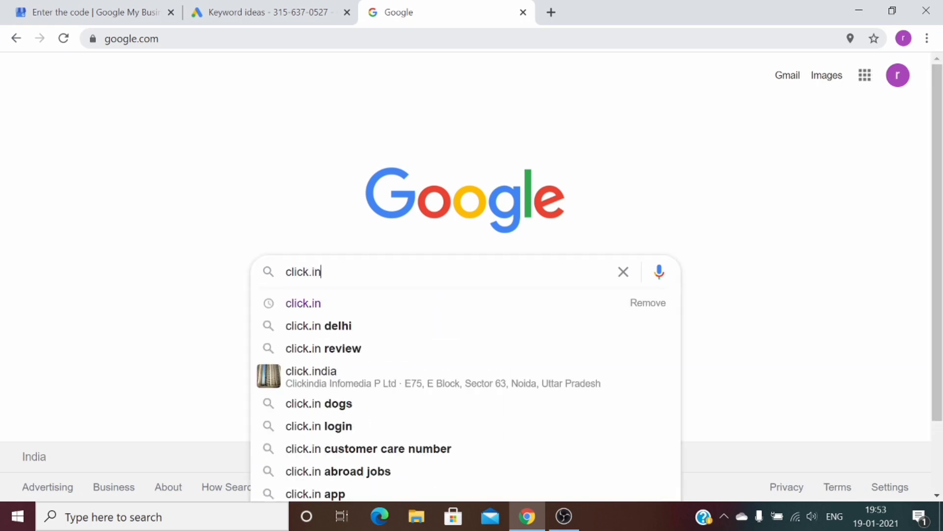
key("Return")
left_click(173, 211)
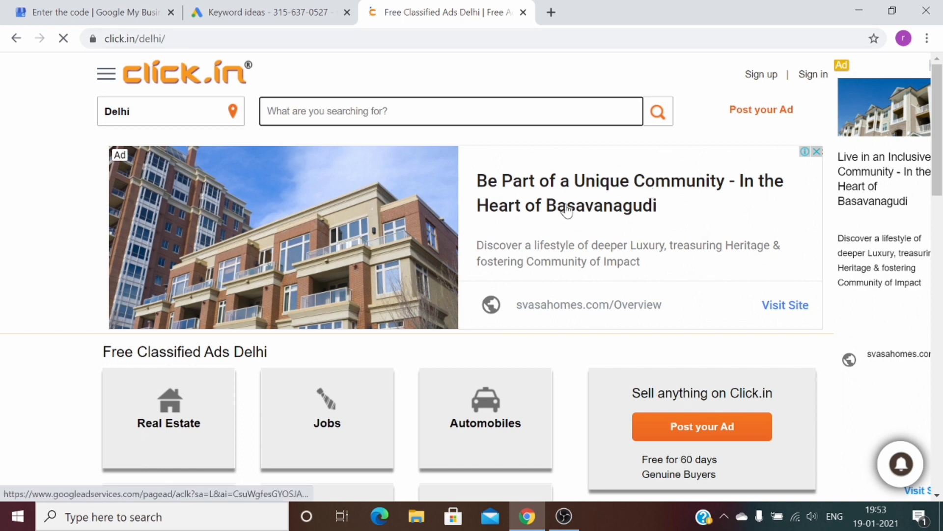
Sign in to Click.in with the second saved autofill e-mail and the account password
left_click(805, 81)
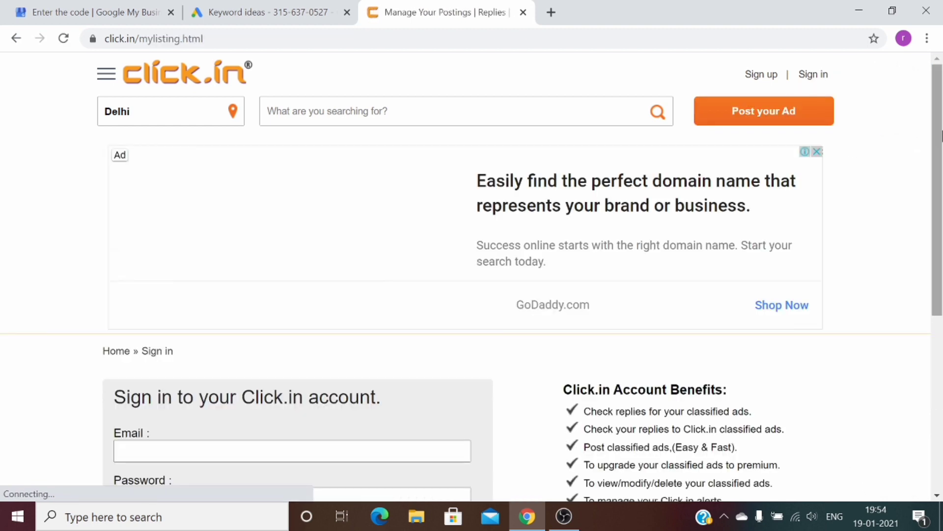
scroll(941, 135, "down", 2)
left_click(275, 342)
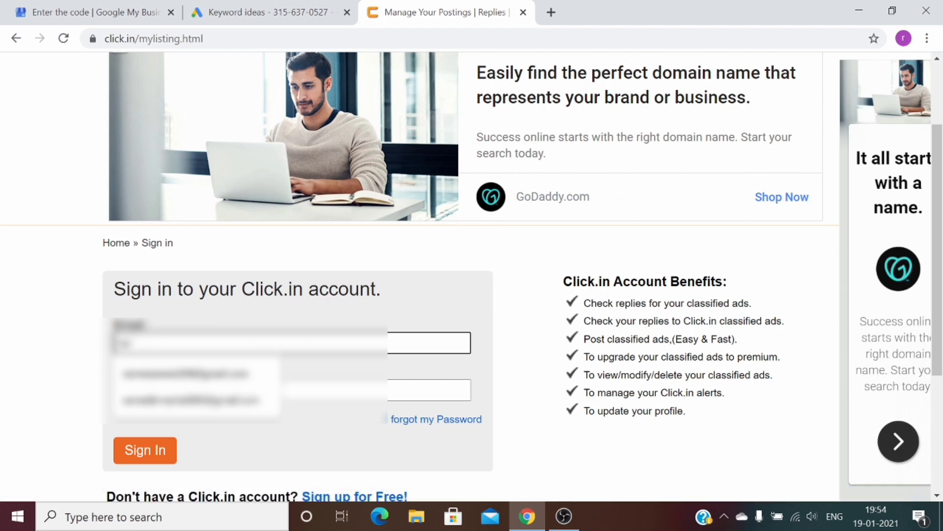
key("Down")
key("Down")
key("Return")
key("Tab")
type("******")
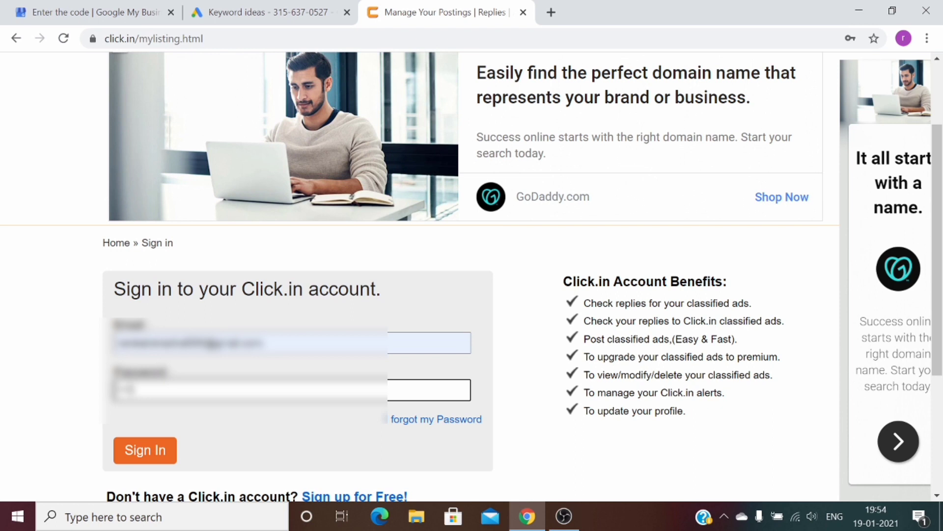
key("Return")
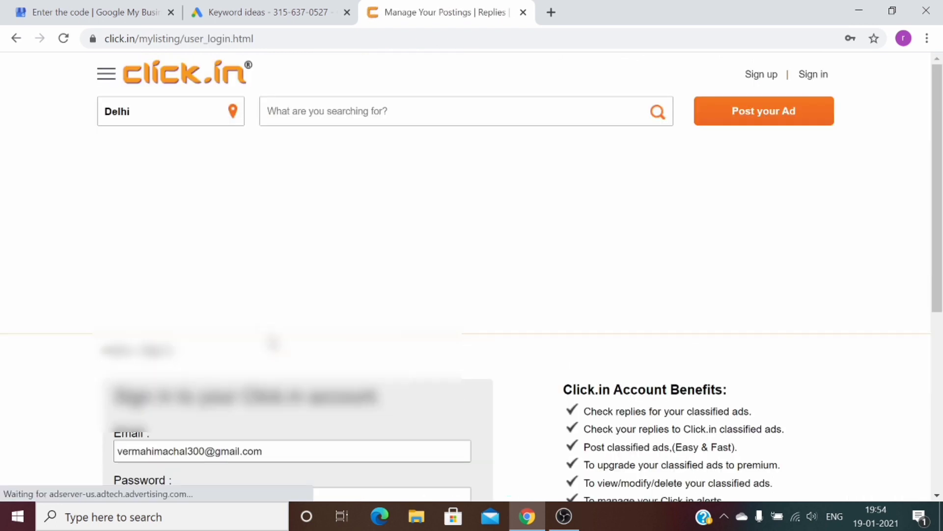
Re-enter the account password after the failed login and sign in again
scroll(455, 295, "down", 5)
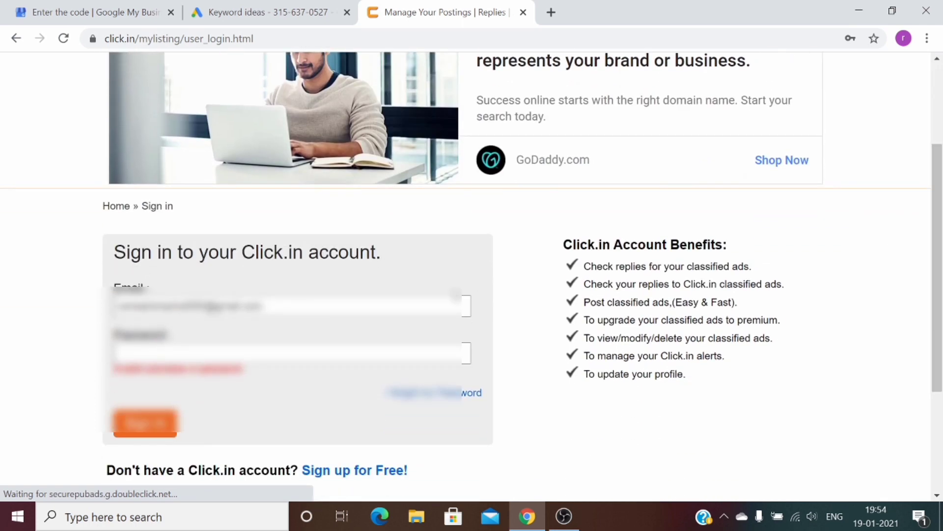
left_click(395, 348)
type("*******")
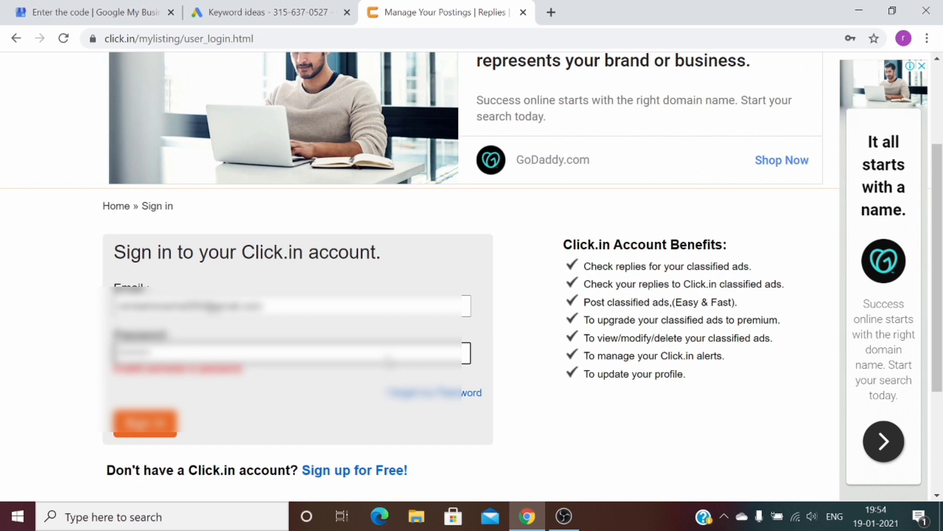
key("Return")
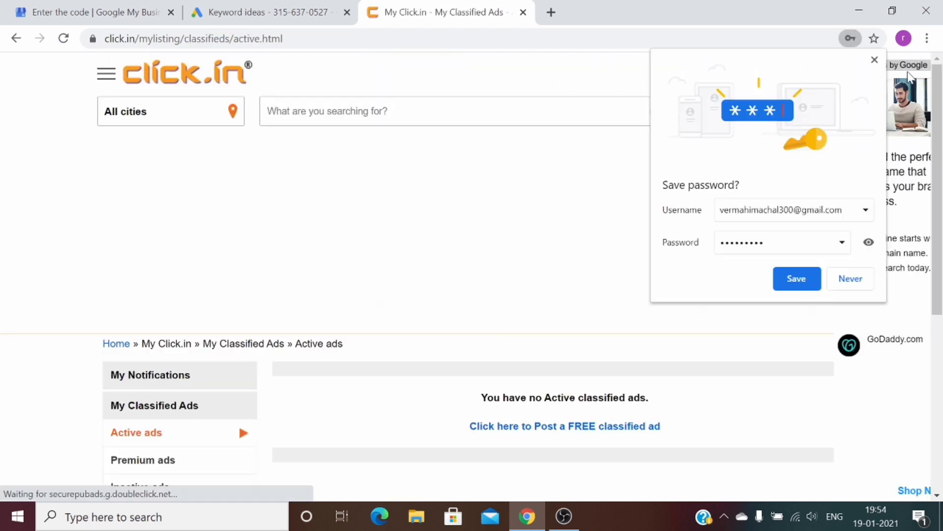
Dismiss the save-password prompt, start a new ad, and choose Services » Catering services
left_click(875, 60)
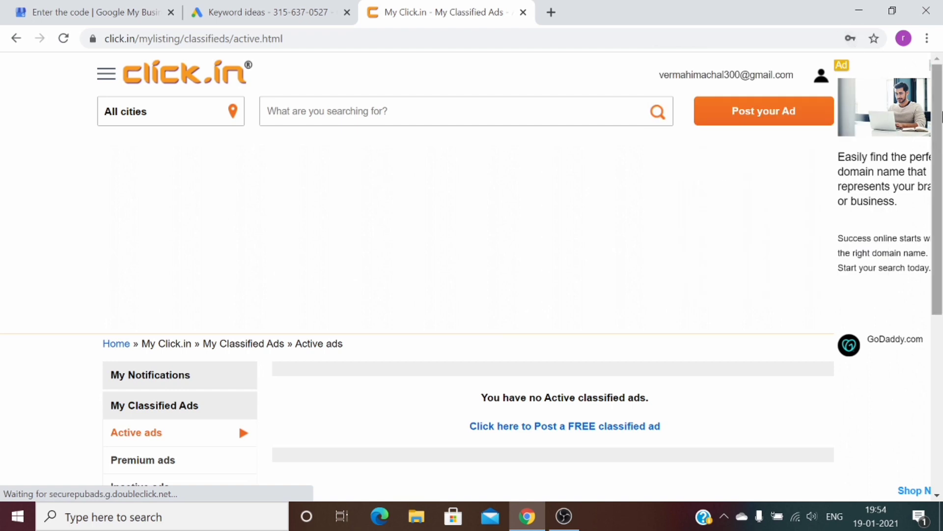
left_click(790, 112)
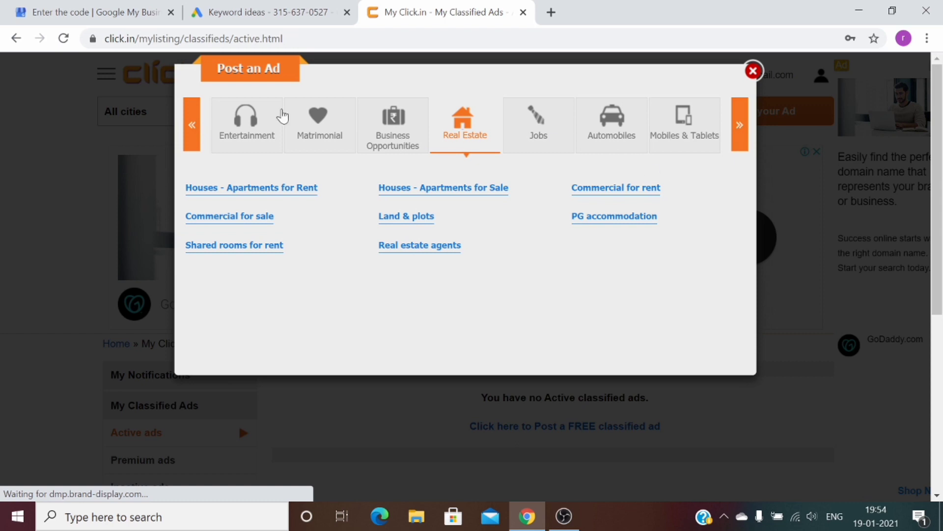
left_click(508, 132)
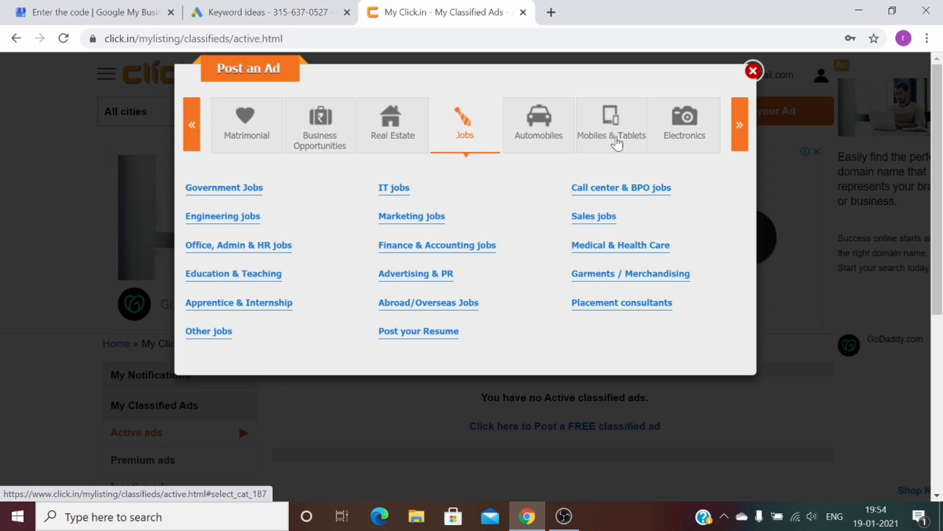
left_click(740, 140)
left_click(741, 140)
left_click(741, 141)
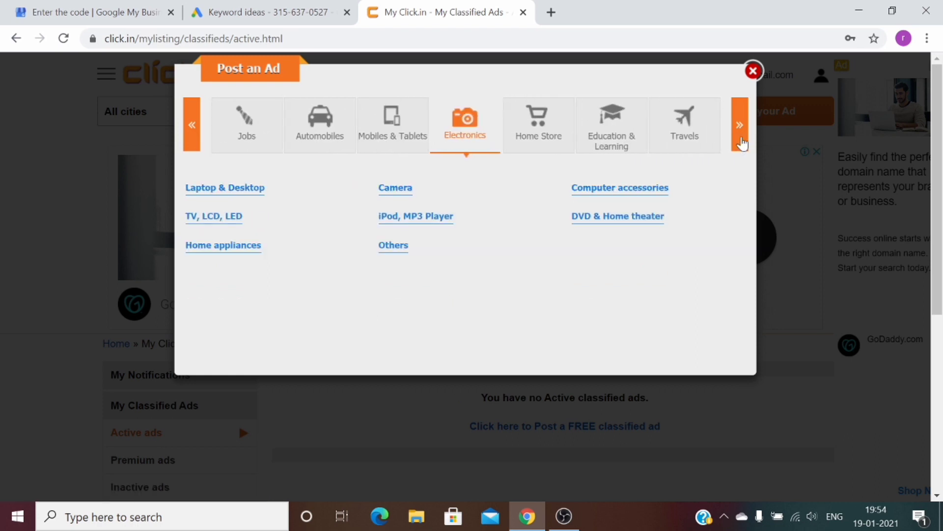
left_click(742, 143)
left_click(694, 137)
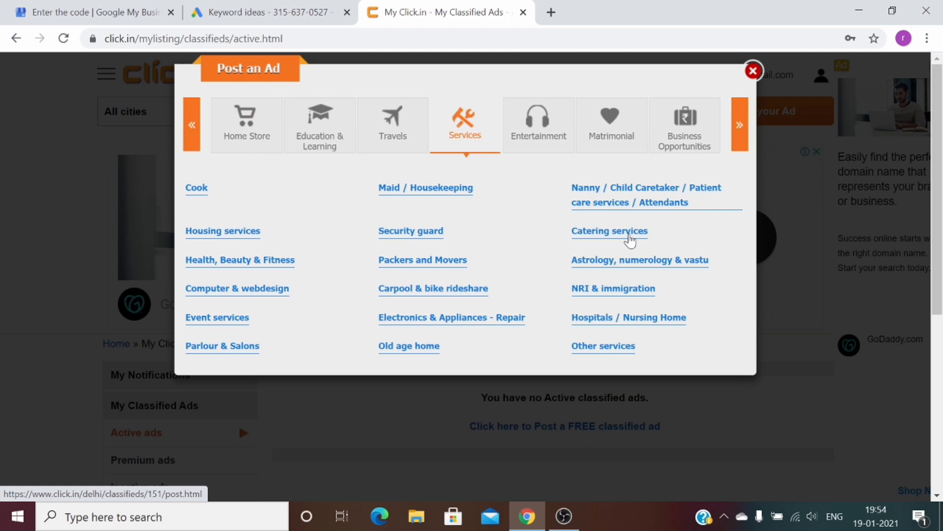
left_click(630, 241)
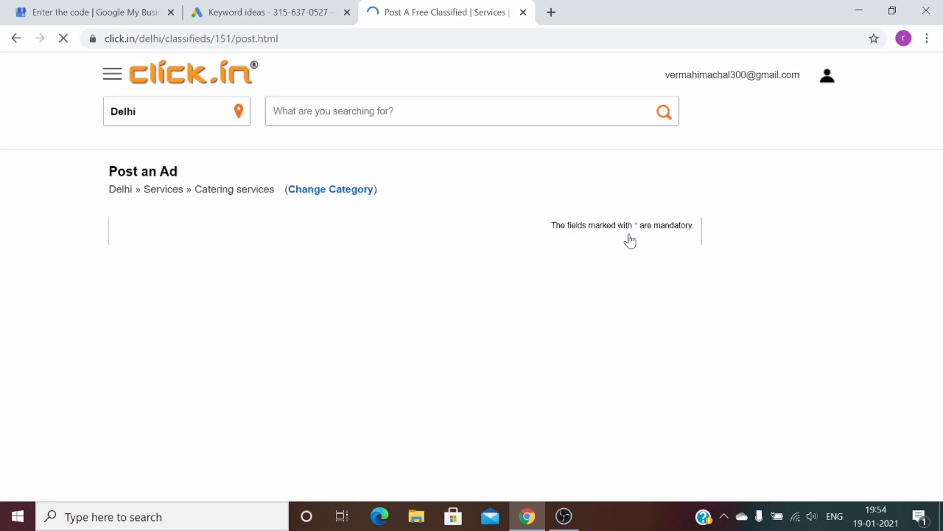
Upload a first photo from the Desktop to the ad
left_click_drag(938, 105, 939, 192)
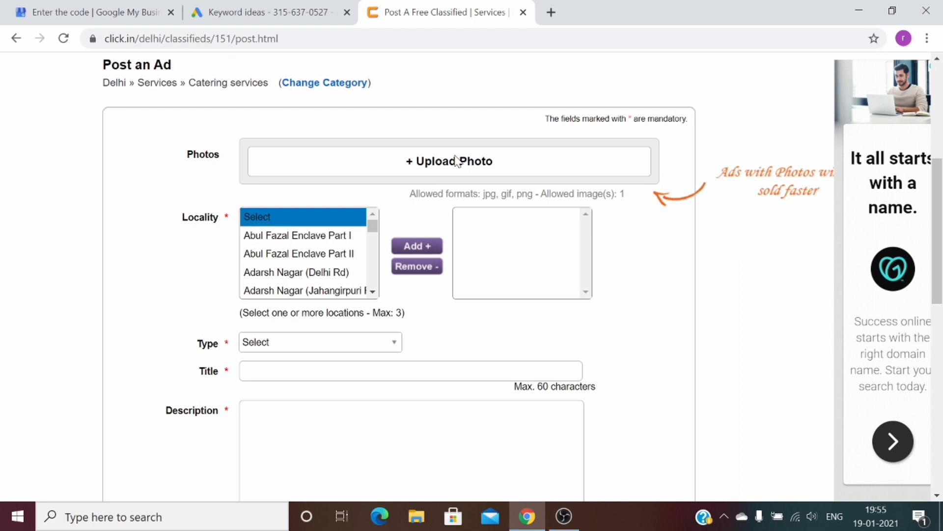
left_click(456, 160)
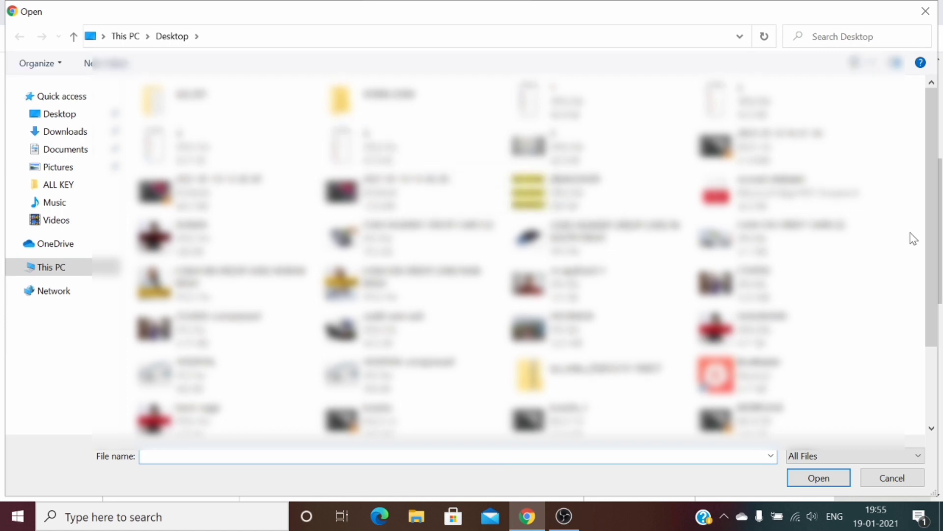
scroll(936, 225, "down", 2)
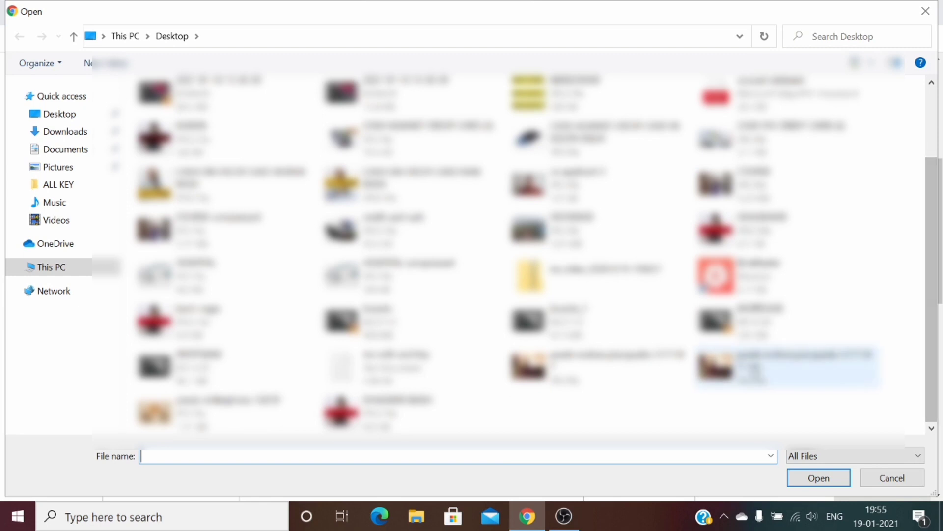
left_click(810, 369)
left_click(819, 479)
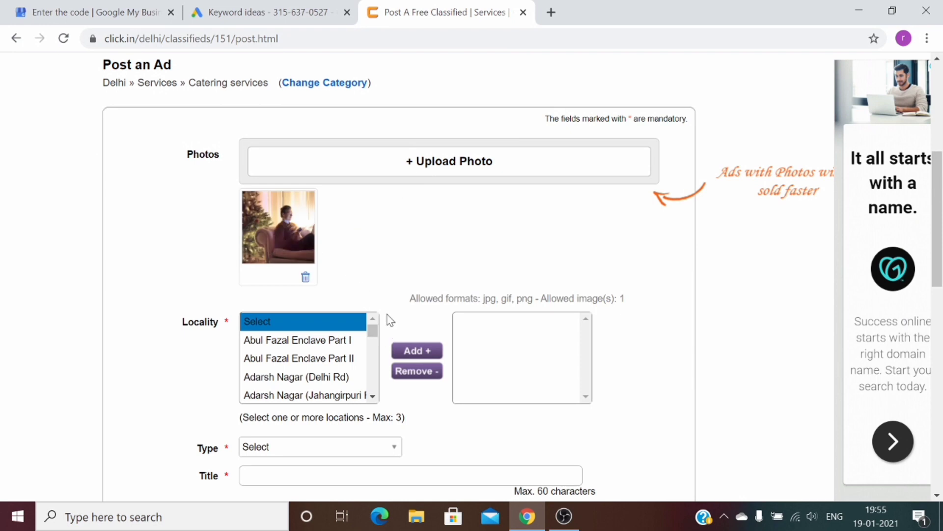
Upload a second Desktop photo, then focus the chosen-localities box
left_click(442, 167)
left_click(442, 169)
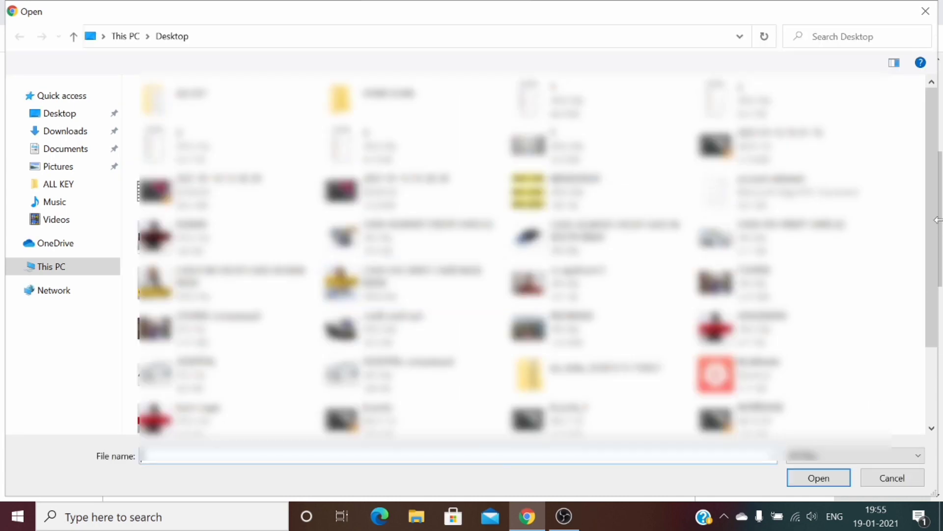
left_click_drag(935, 290, 936, 369)
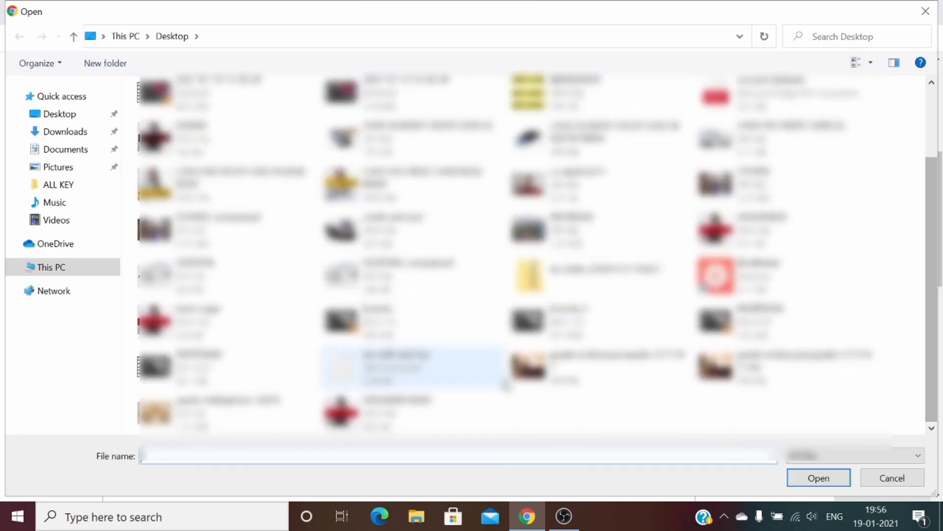
left_click(225, 417)
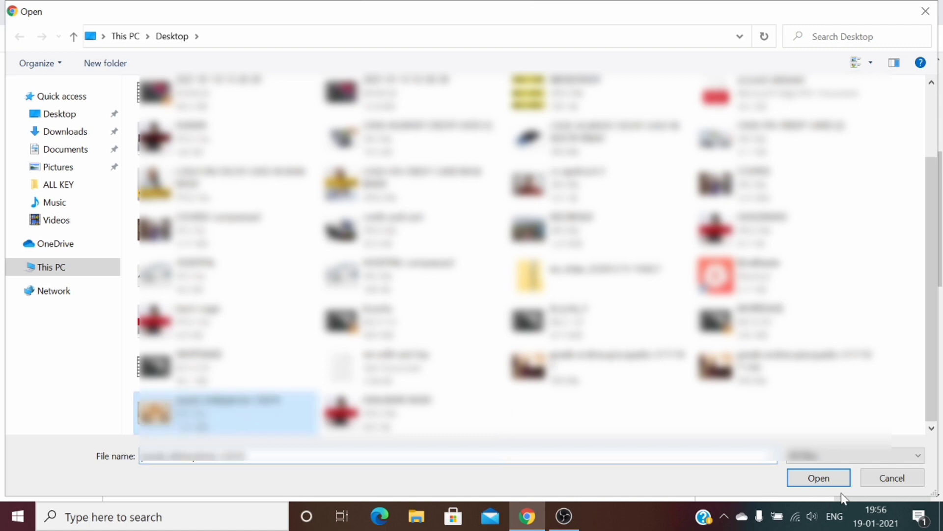
left_click(818, 478)
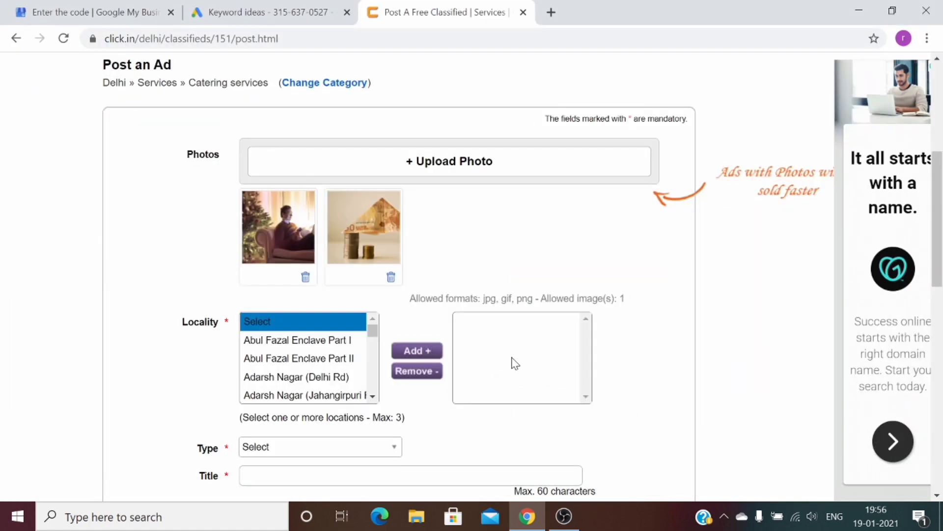
left_click(513, 350)
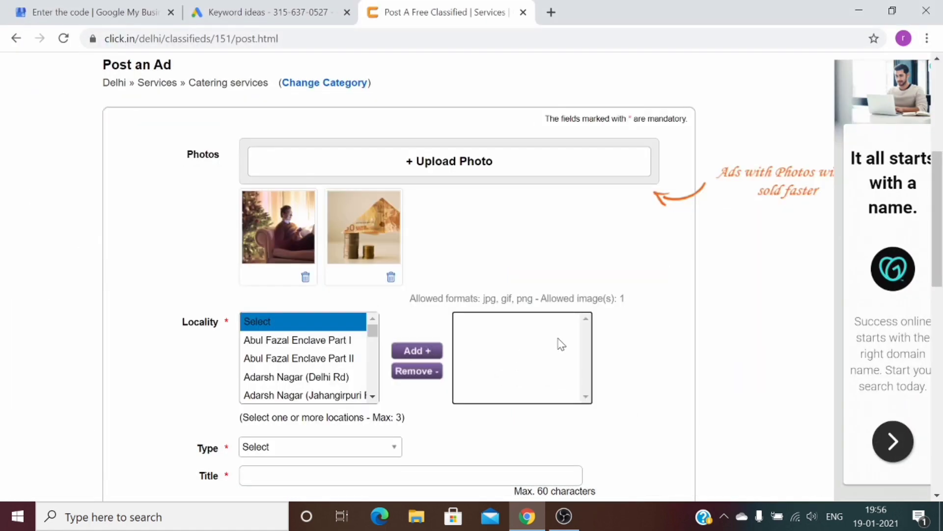
Set the ad type to Event Caterers, then return to the Google Ads keyword ideas
scroll(771, 269, "down", 5)
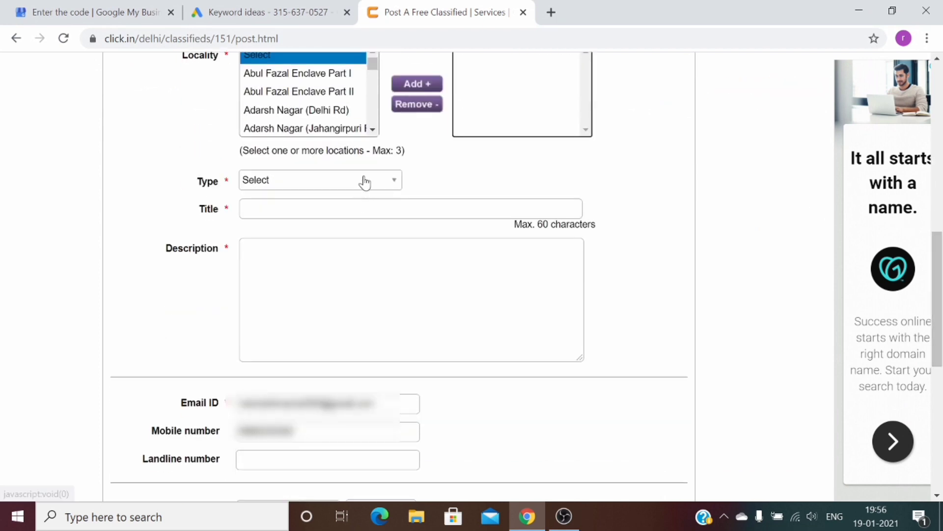
left_click(384, 181)
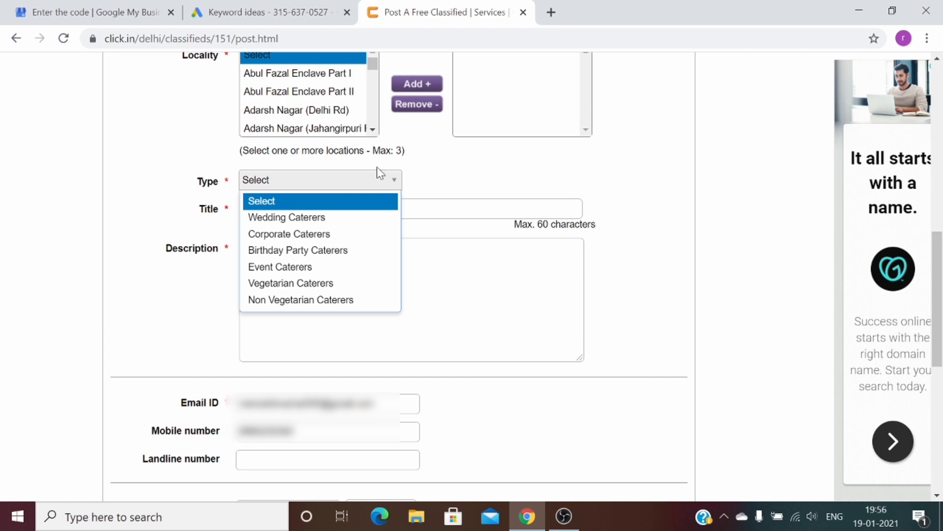
left_click(343, 268)
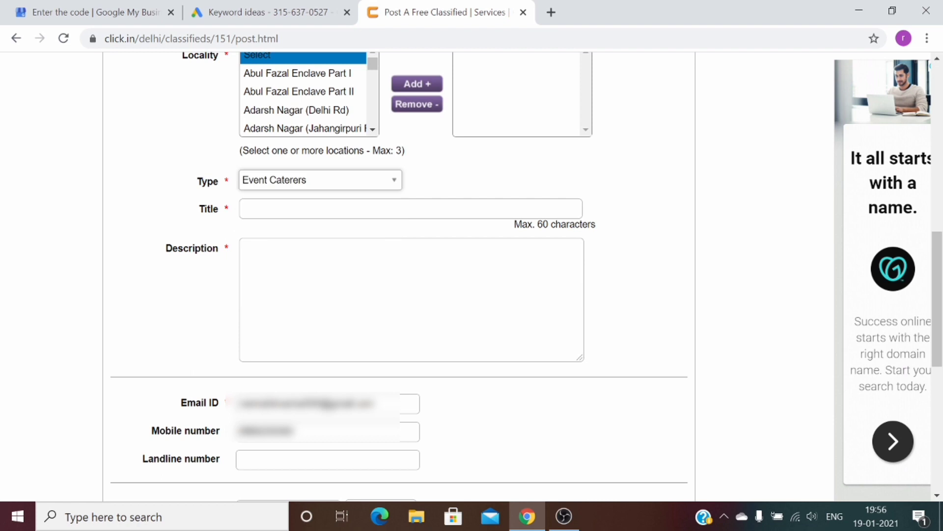
left_click(243, 208)
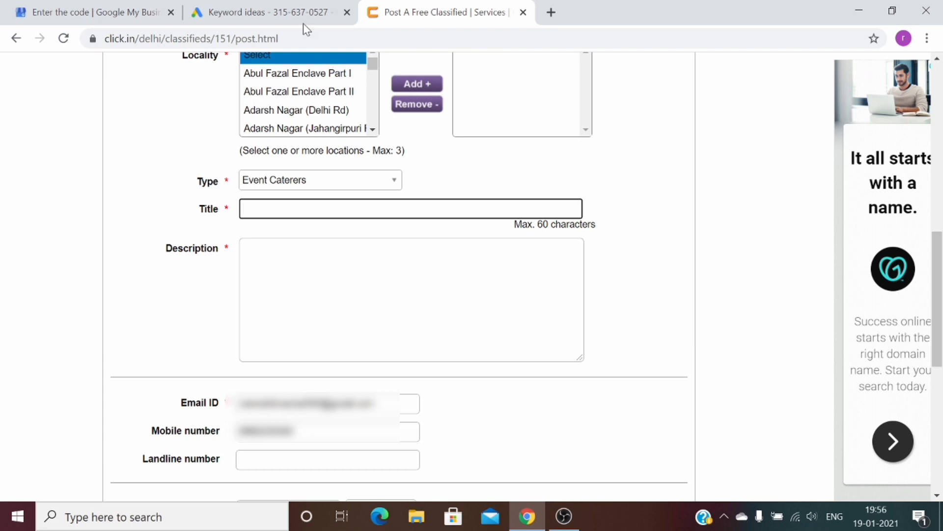
left_click(285, 2)
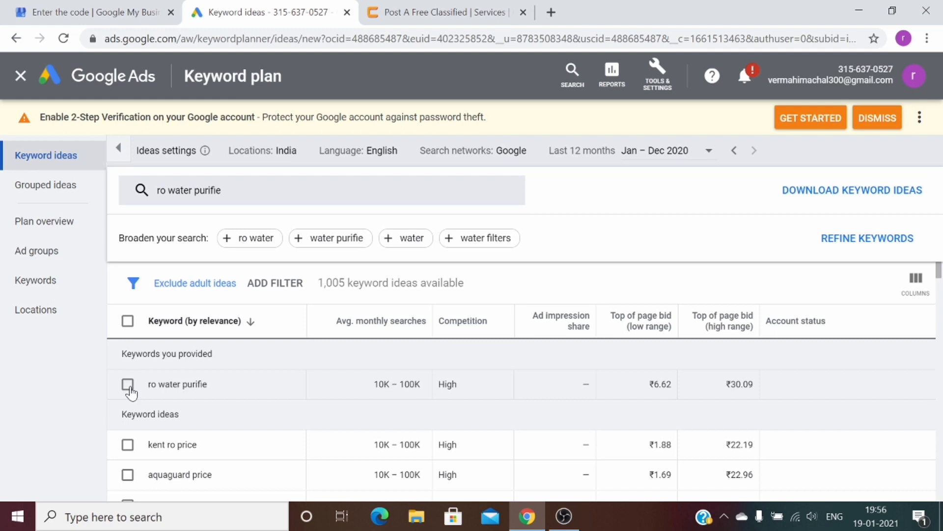
Copy the keyword 'ro water purifie' from Keyword Planner and paste it as the ad title
left_click(128, 385)
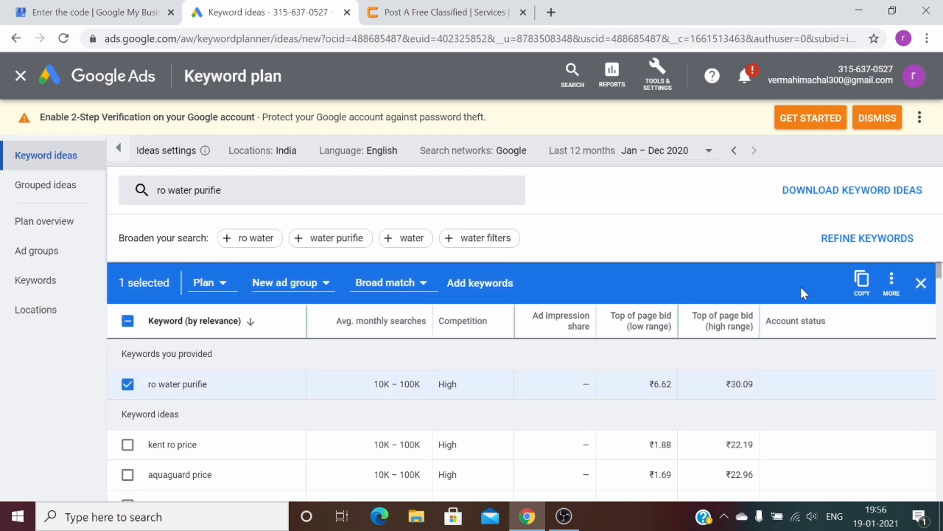
left_click(862, 280)
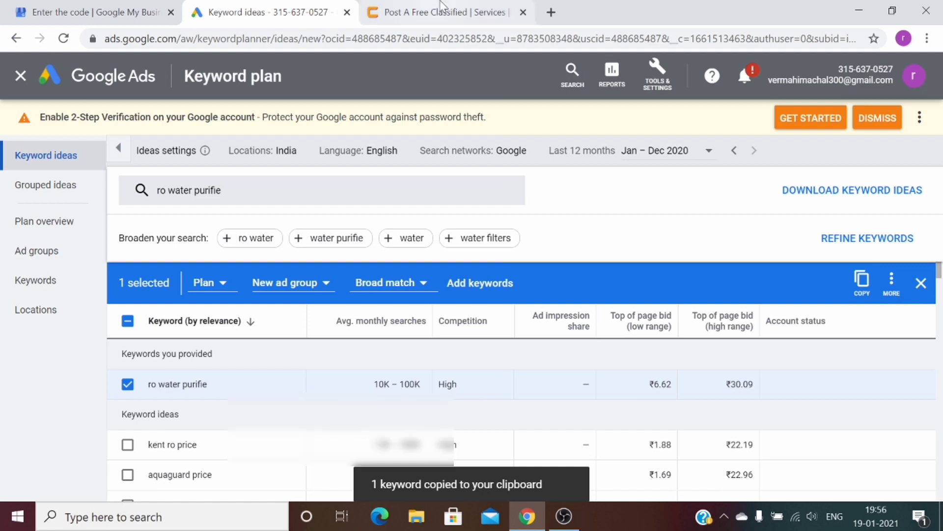
left_click(442, 11)
key("ctrl+v")
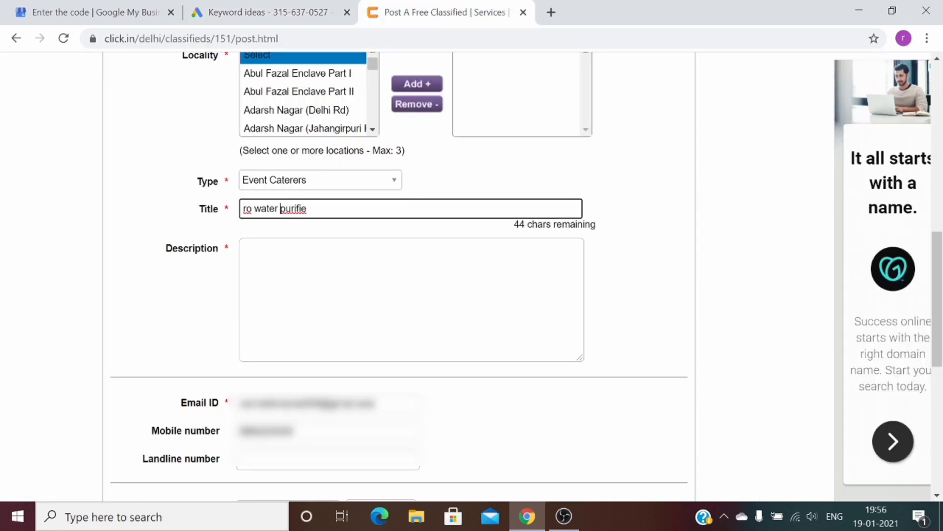
Put the contact phone number before the title and 'in ghaziabad' after it
left_click(243, 209)
type("12312345")
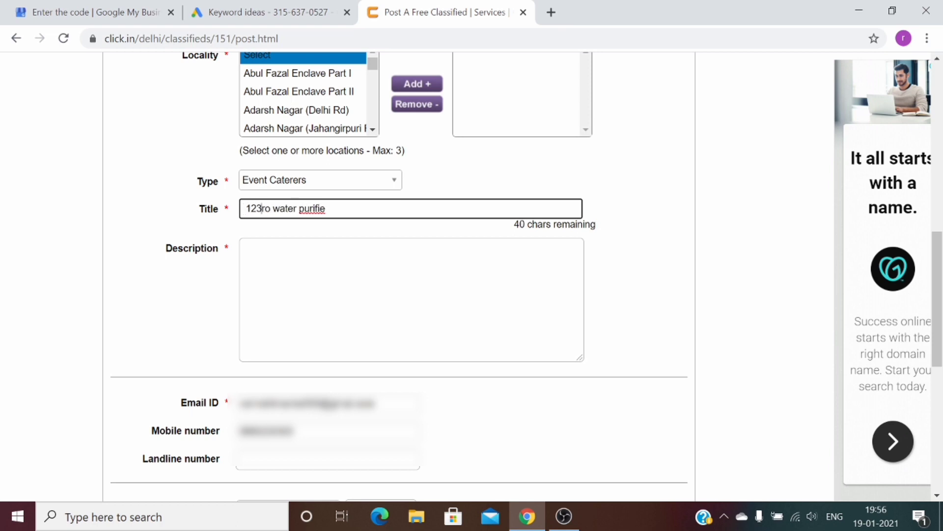
type("6")
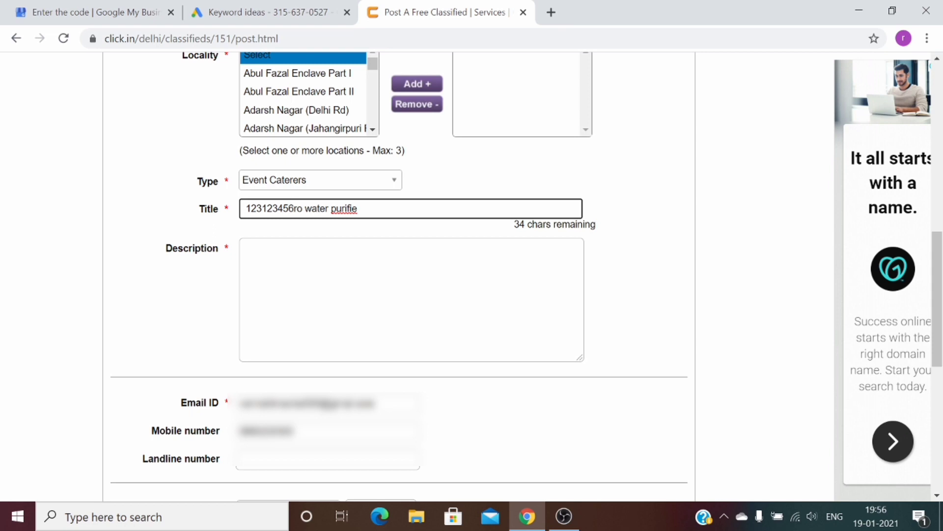
type("0 ")
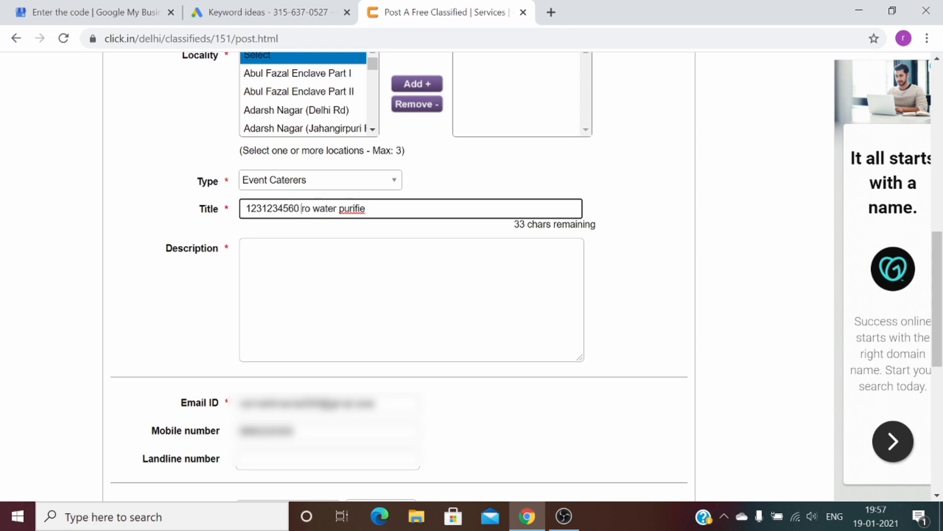
type(" in ghaziabad")
key("BackSpace")
key("BackSpace")
key("BackSpace")
key("BackSpace")
key("BackSpace")
key("BackSpace")
key("BackSpace")
key("BackSpace")
key("BackSpace")
type("ghaziabafd")
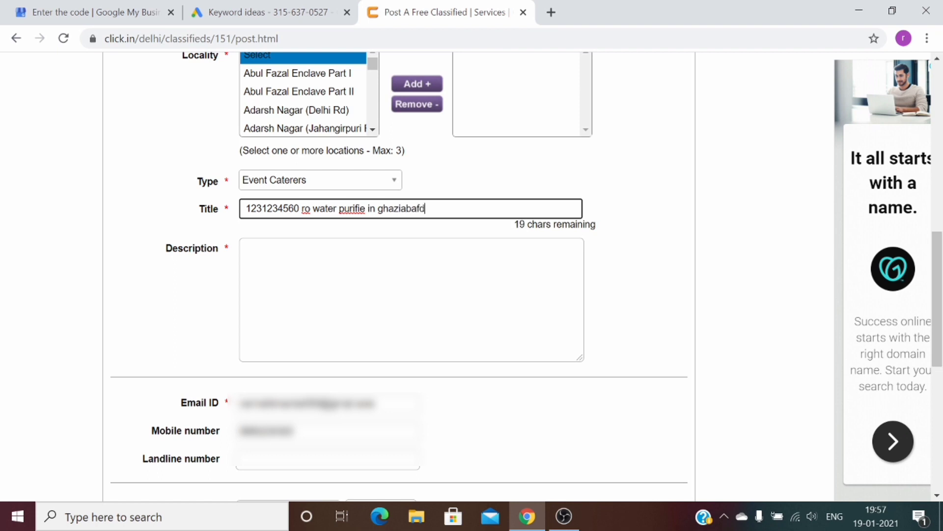
key("BackSpace")
key("BackSpace")
key("BackSpace")
key("BackSpace")
key("BackSpace")
key("BackSpace")
key("BackSpace")
key("BackSpace")
key("BackSpace")
key("BackSpace")
type("ghaziabad")
Write the first description line 'we provide ro water purifie in ghaziabad'
left_click(246, 251)
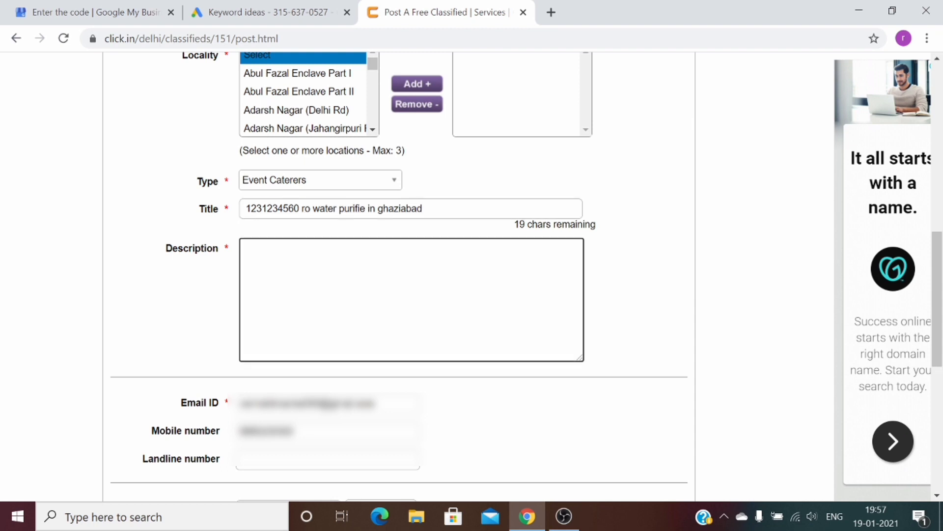
type("we provide")
left_click_drag(366, 209, 300, 208)
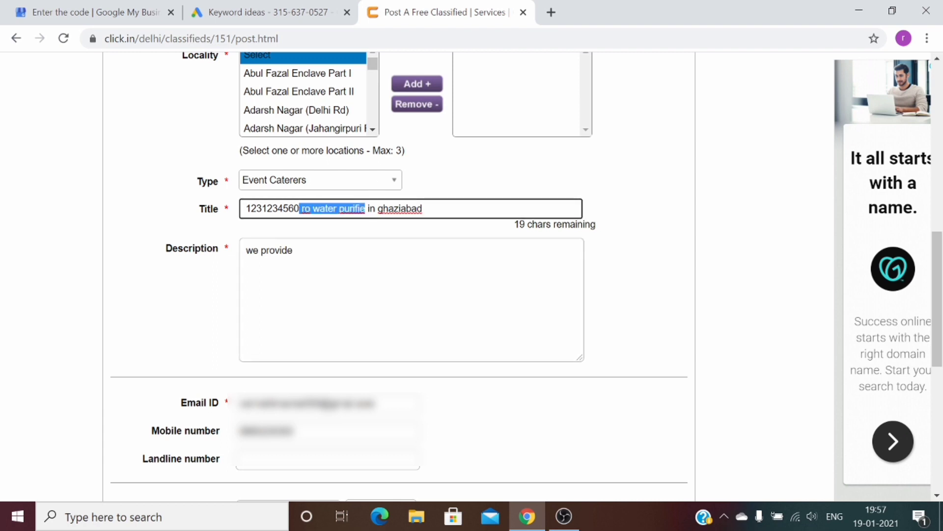
key("ctrl+c")
left_click(339, 251)
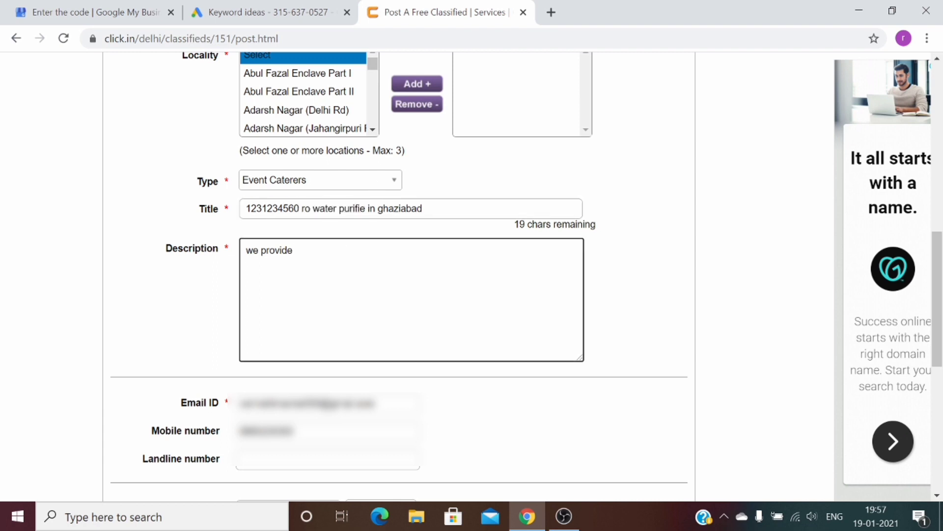
key("ctrl+v")
type("i")
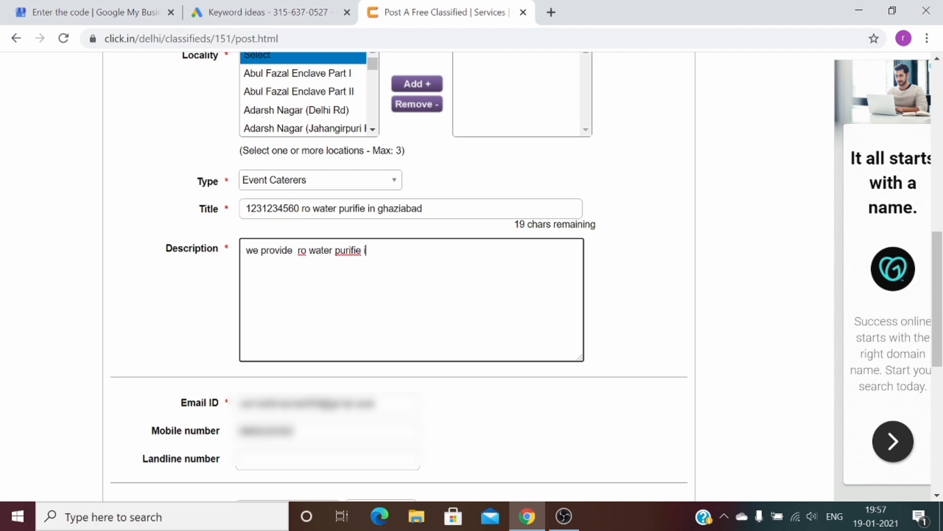
type("n ghaziabad")
Add copies of that description line for the raj nagar and vaishali localities
left_click_drag(418, 250, 245, 250)
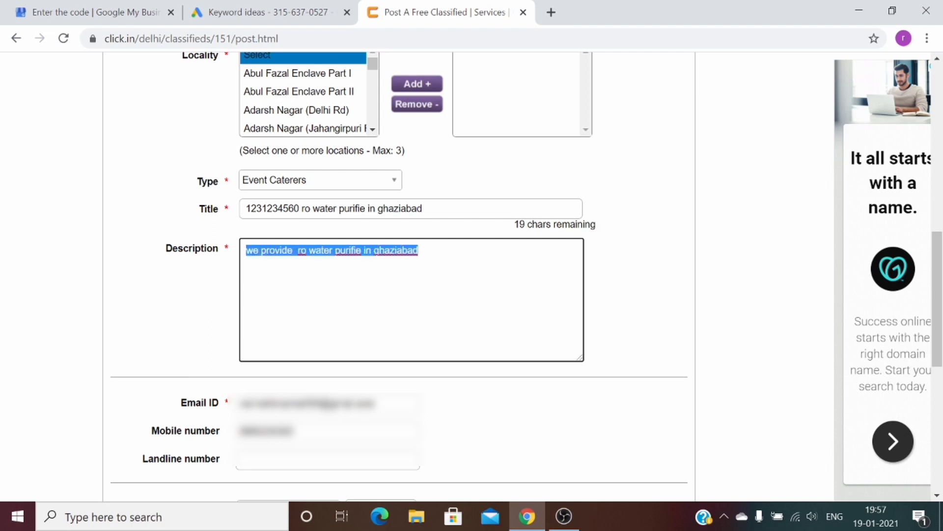
key("End")
key("Return")
key("ctrl+v")
key("BackSpace")
key("BackSpace")
key("BackSpace")
key("BackSpace")
key("BackSpace")
key("BackSpace")
key("BackSpace")
key("BackSpace")
key("BackSpace")
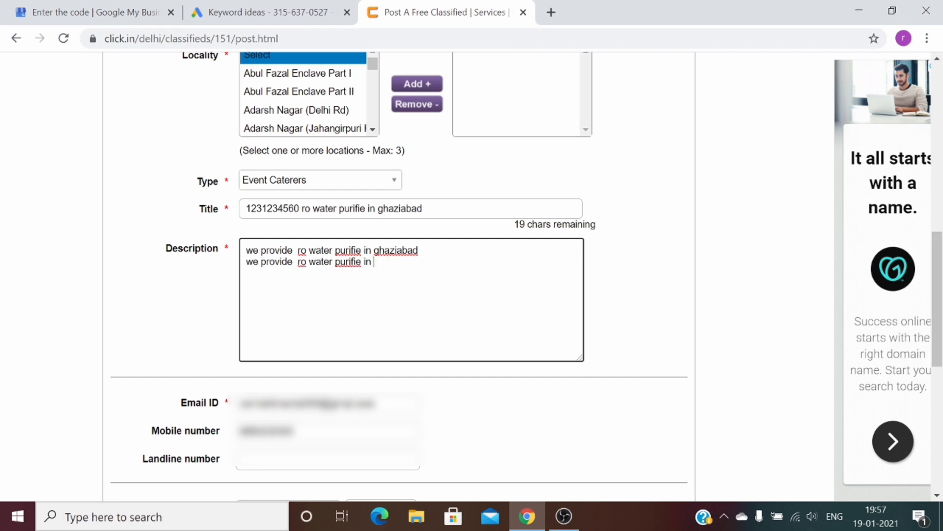
type("raj nagar")
left_click_drag(412, 262, 239, 269)
key("Left")
key("End")
key("Return")
key("ctrl+v")
key("BackSpace")
key("BackSpace")
key("BackSpace")
key("BackSpace")
key("BackSpace")
key("BackSpace")
key("BackSpace")
key("BackSpace")
key("BackSpace")
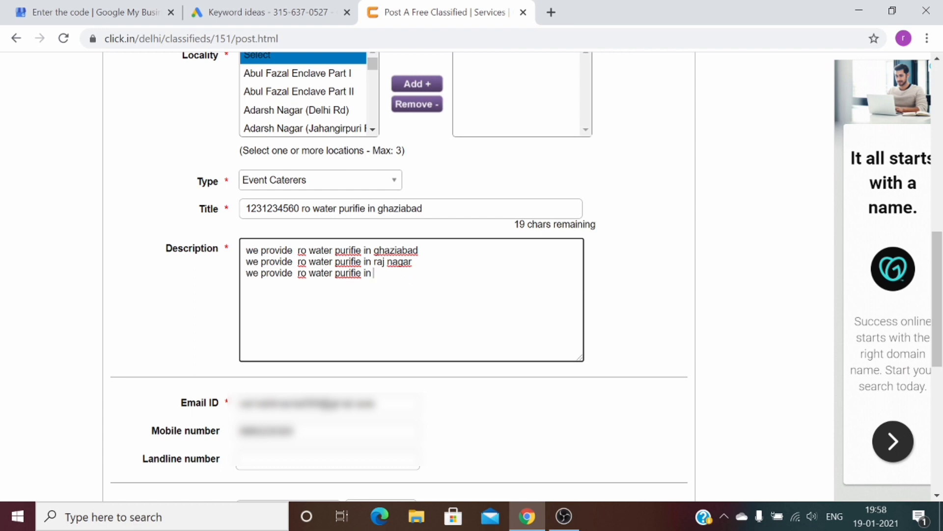
type("vaishali")
Add a mohan nagar line and 'we provide door step service for all ghaziabad'
key("ctrl+shift+Left")
key("ctrl+shift+Left")
key("ctrl+shift+Left")
key("ctrl+shift+Left")
key("ctrl+shift+Left")
key("ctrl+shift+Left")
key("ctrl+shift+Left")
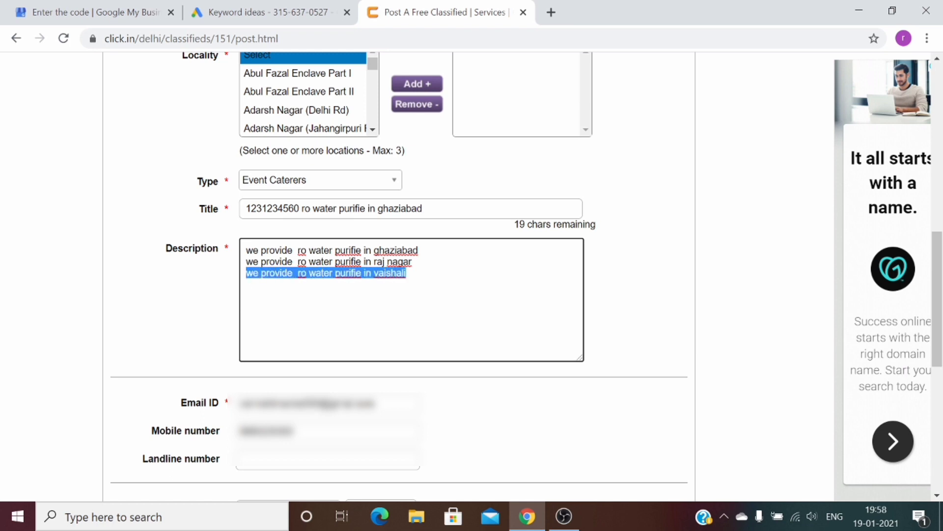
key("Left")
key("End")
key("Return")
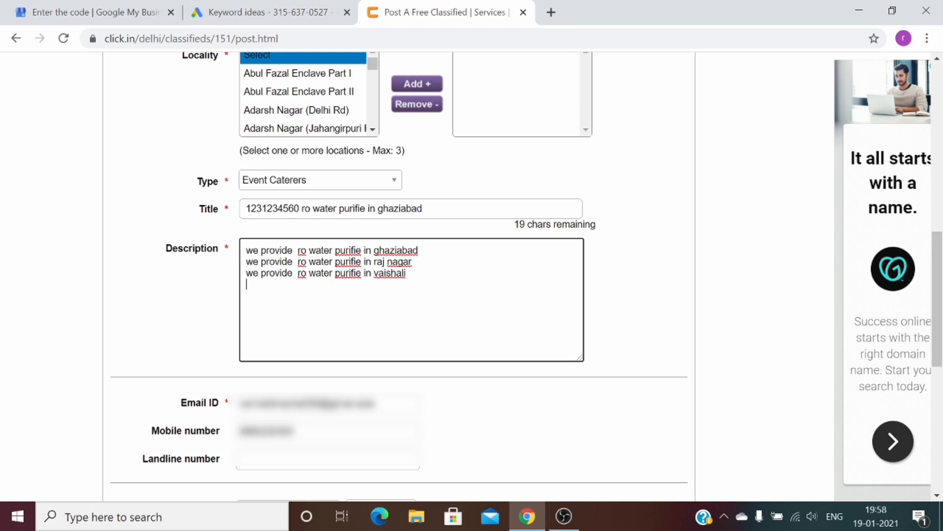
key("ctrl+v")
key("BackSpace")
key("BackSpace")
key("BackSpace")
key("BackSpace")
key("BackSpace")
key("BackSpace")
key("BackSpace")
key("BackSpace")
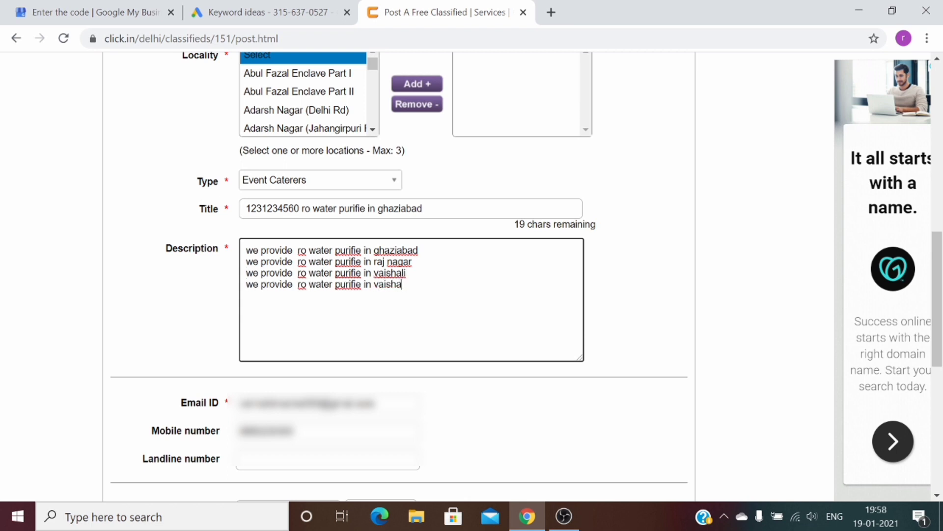
type("mohan nagar")
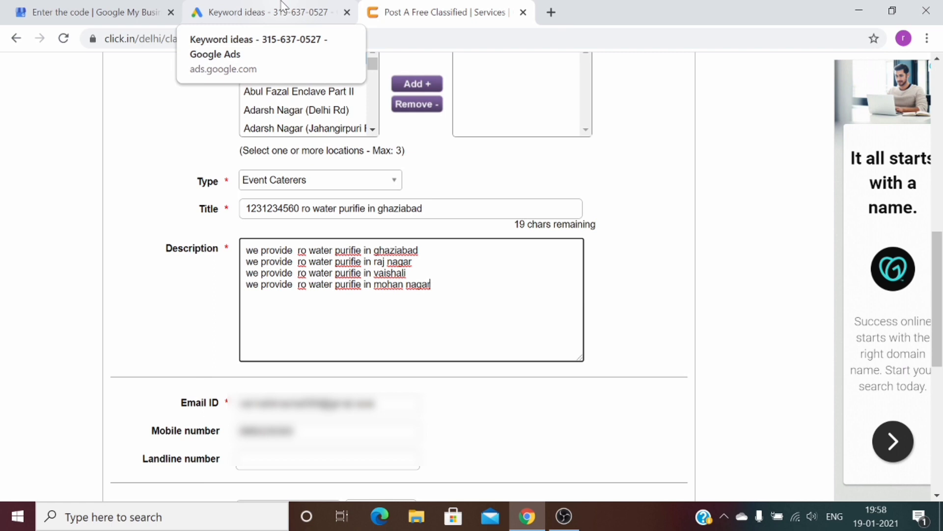
key("Return")
type("we provide door step service for all ghaziabad")
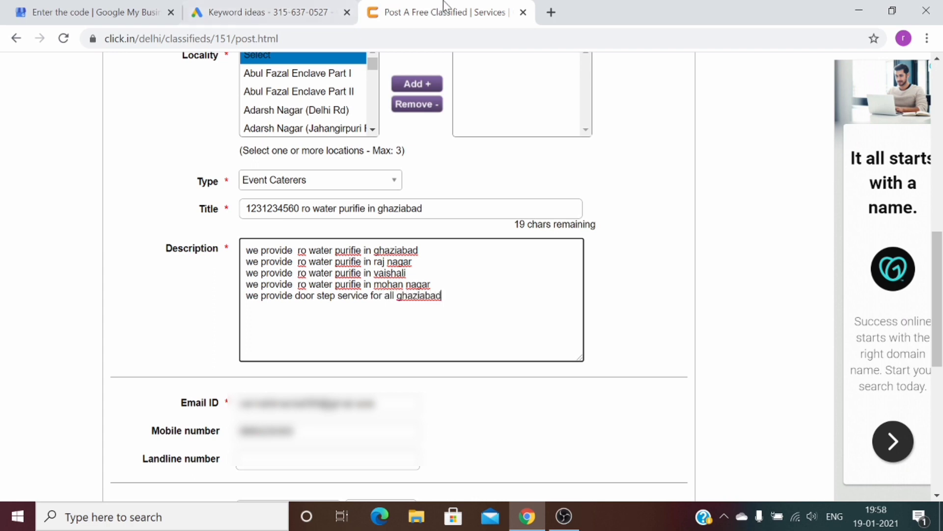
Untick ro water purifie and tick kent ro price, aquaguard price, kent grand plus and others
key("Return")
left_click(246, 6)
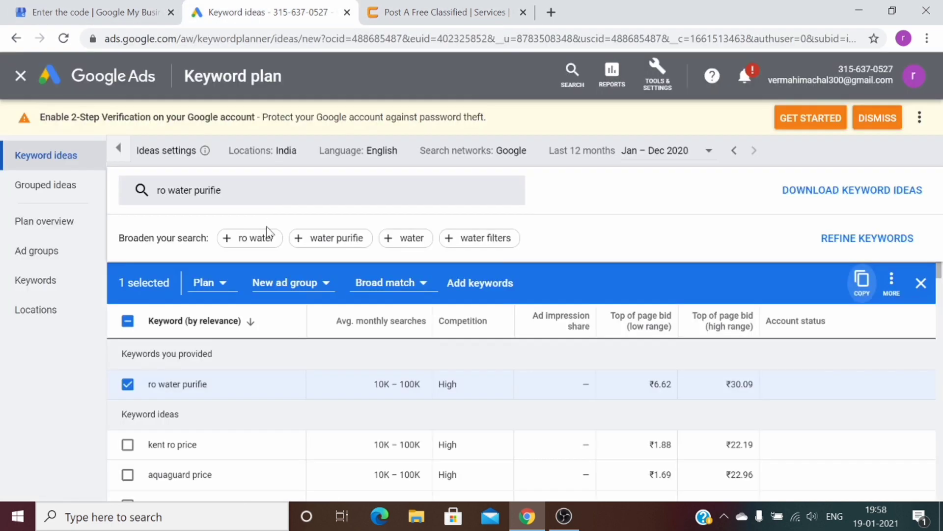
left_click(128, 384)
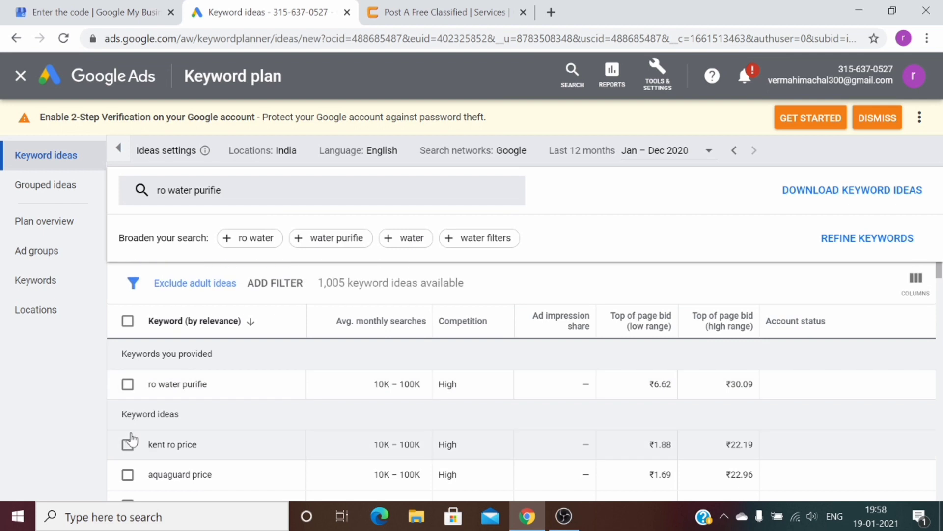
left_click(128, 443)
left_click(124, 477)
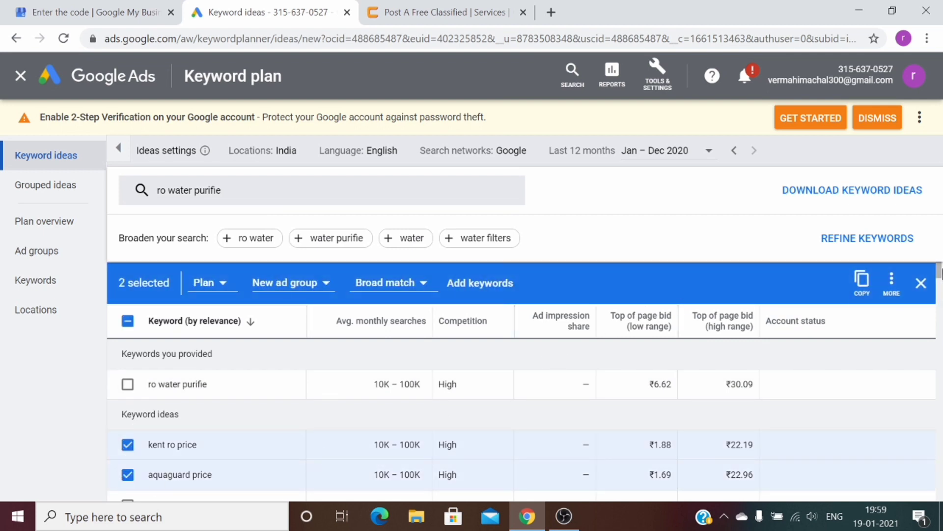
scroll(939, 275, "down", 1)
left_click_drag(939, 277, 939, 278)
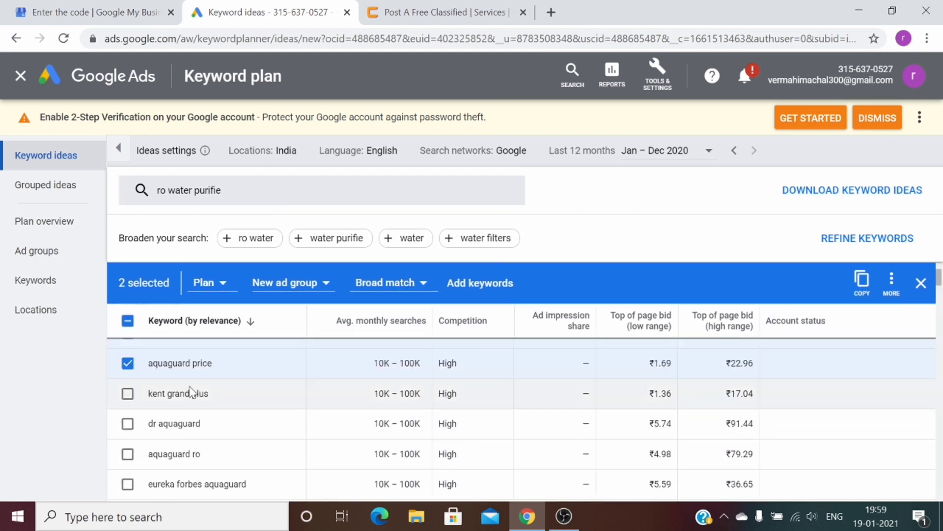
left_click(127, 394)
left_click(129, 424)
left_click(129, 453)
left_click(129, 483)
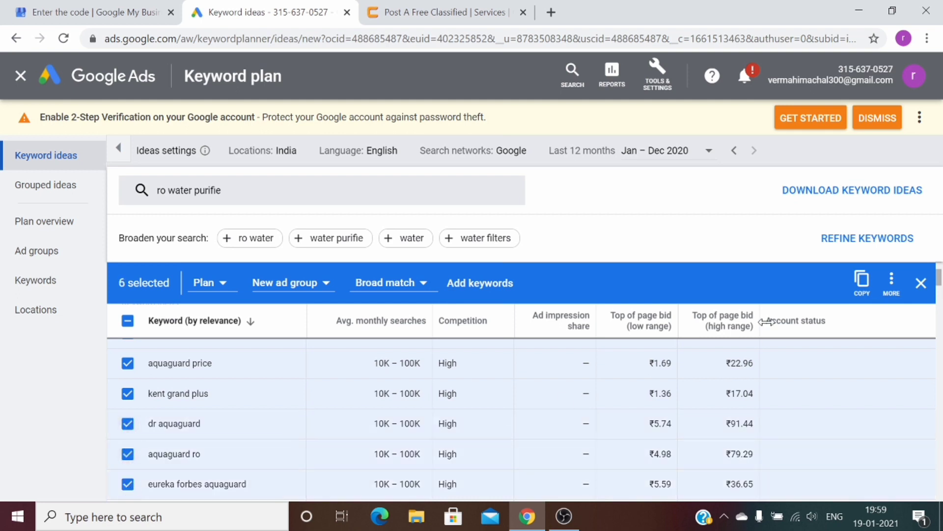
Tick ro price, pureit ro, aquaguard reviva and aquaguard classic, then select and copy 100 ideas
scroll(939, 293, "down", 2)
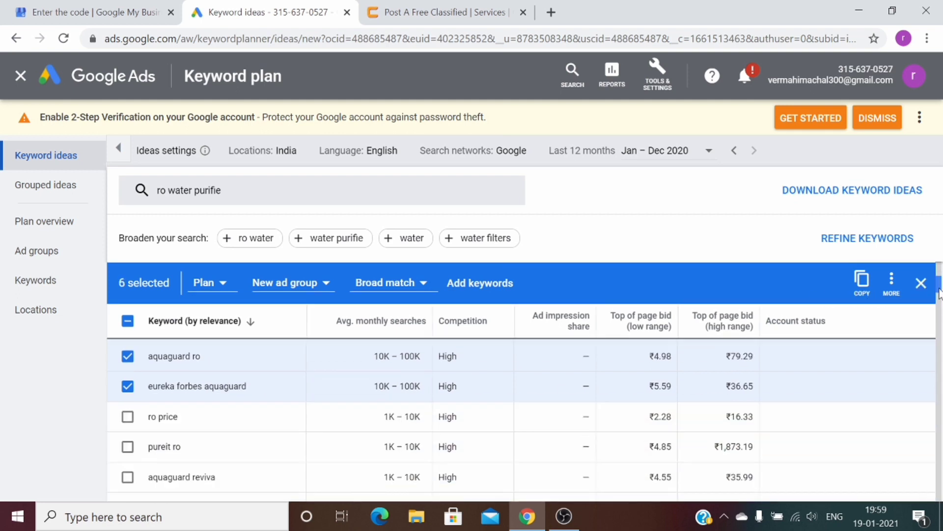
scroll(939, 292, "down", 1)
left_click(127, 388)
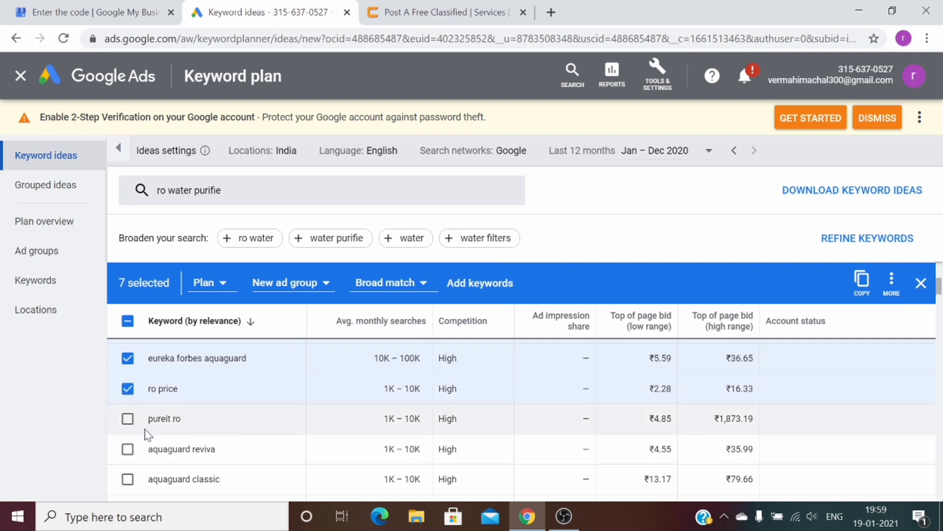
left_click(128, 419)
left_click(128, 449)
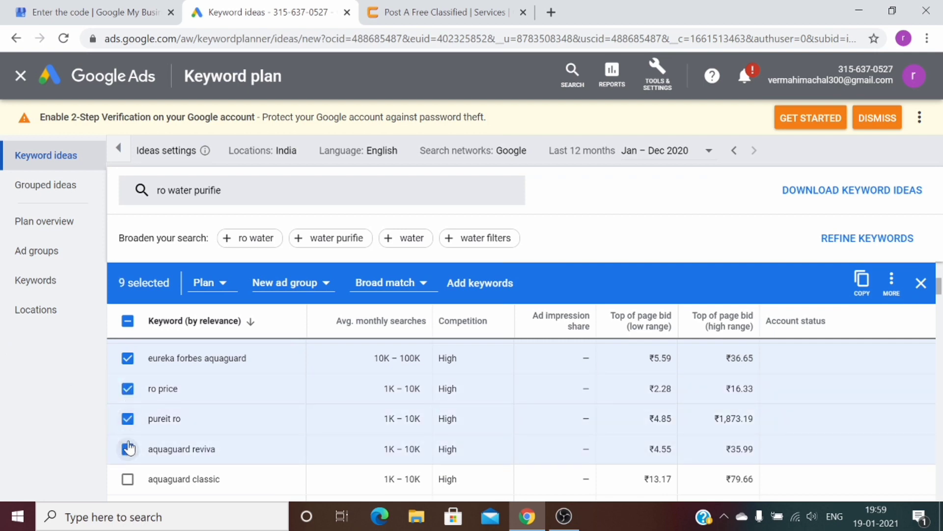
left_click(127, 478)
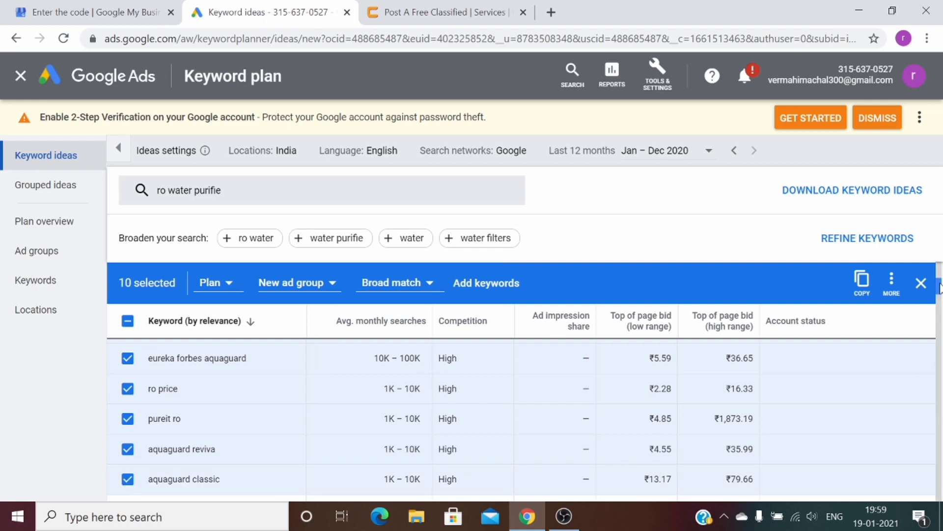
scroll(939, 287, "down", 5)
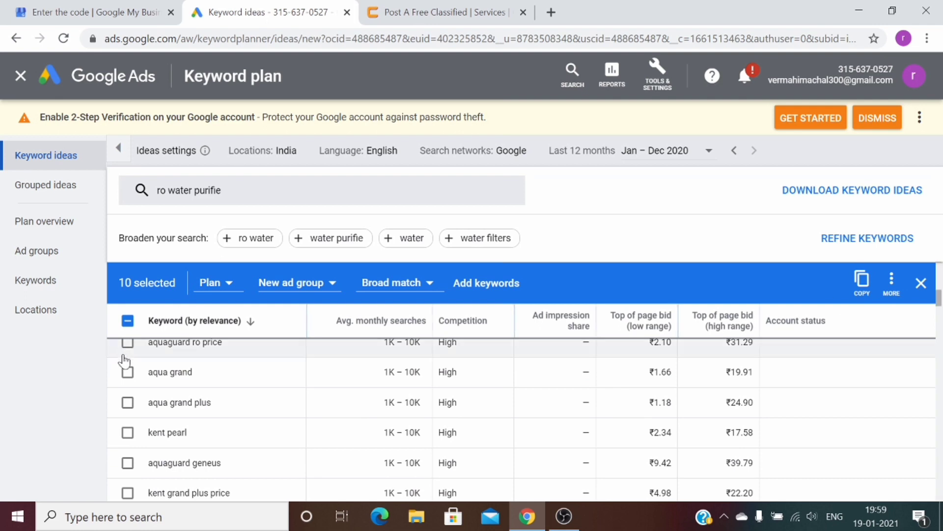
left_click(127, 320)
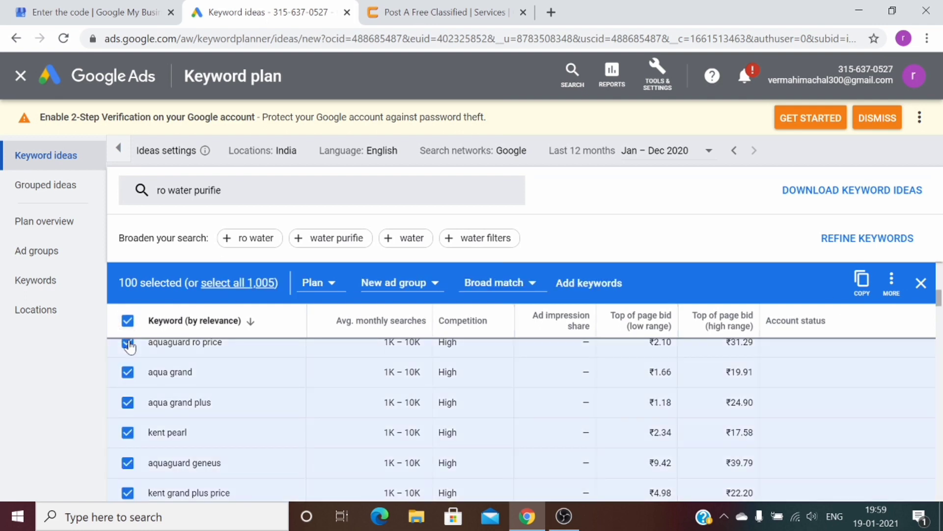
left_click(862, 280)
left_click(513, 8)
Paste the copied keyword list on a new line of the description and review it
key("Return")
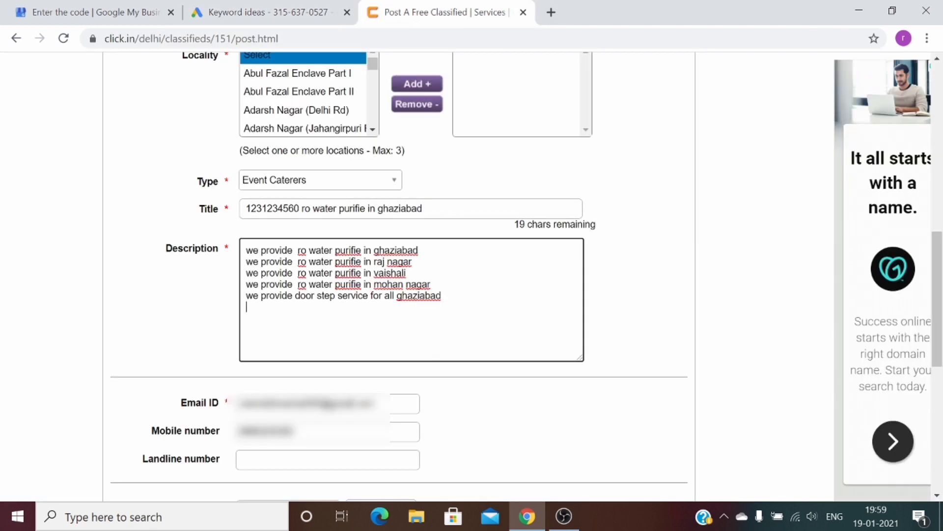
key("ctrl+v")
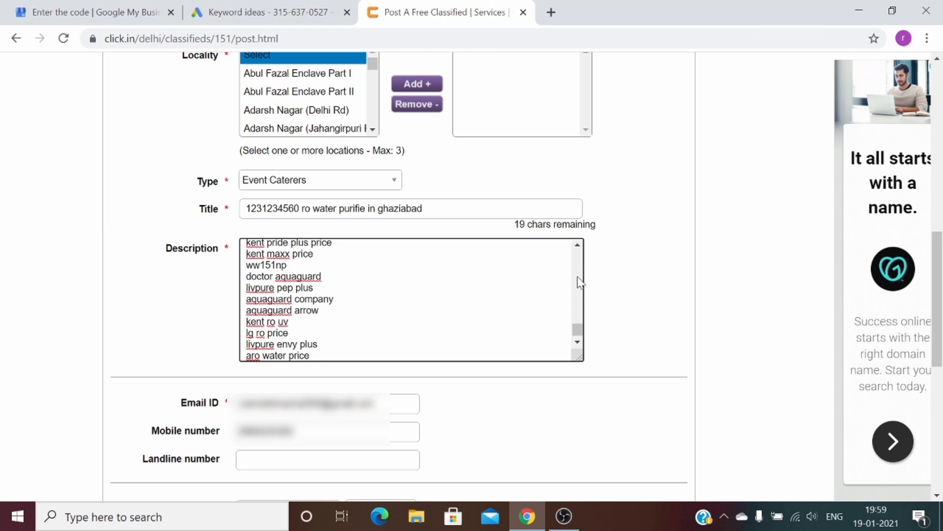
scroll(577, 276, "up", 5)
scroll(576, 276, "up", 2)
left_click_drag(576, 276, 577, 255)
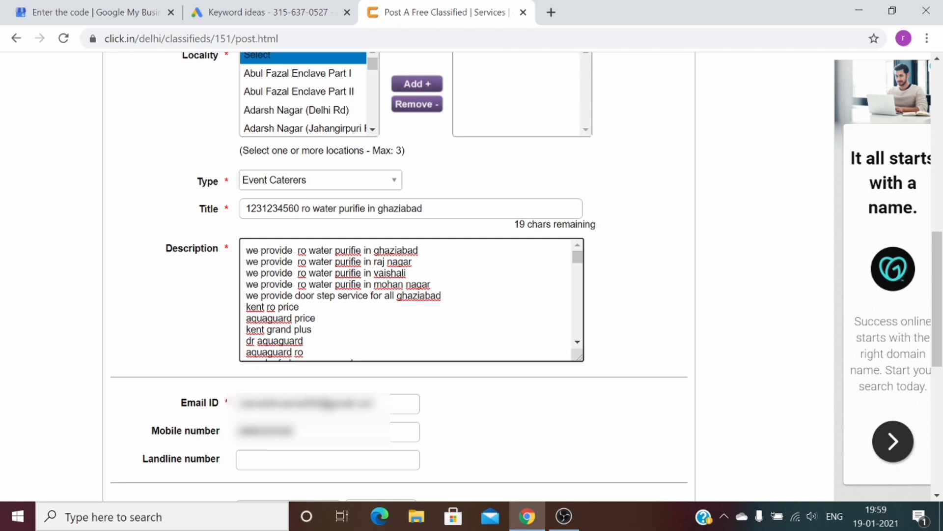
left_click_drag(316, 318, 245, 320)
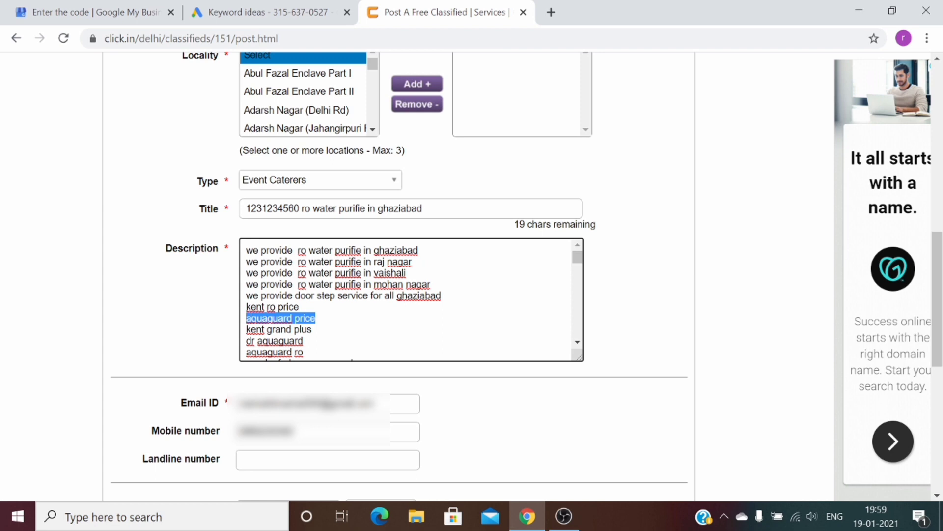
left_click_drag(312, 330, 246, 330)
left_click_drag(303, 341, 250, 341)
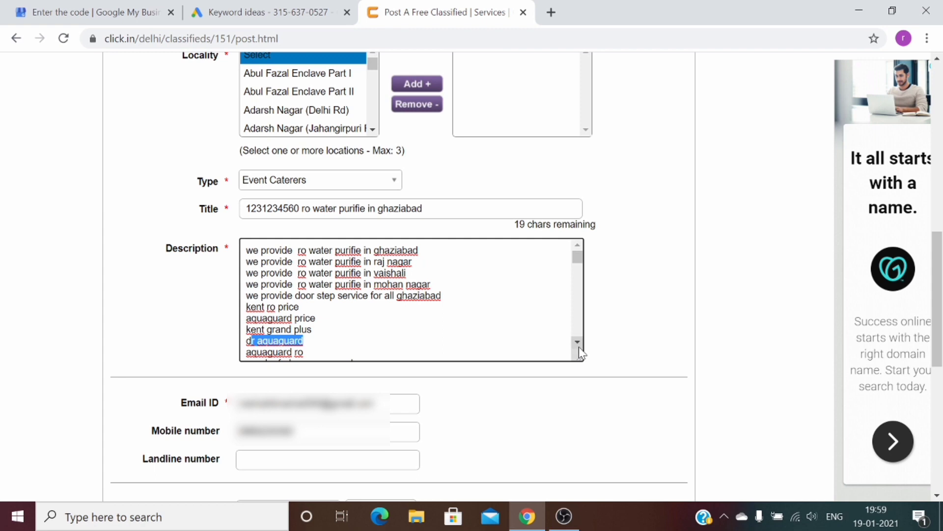
left_click(578, 343)
left_click_drag(578, 347, 579, 347)
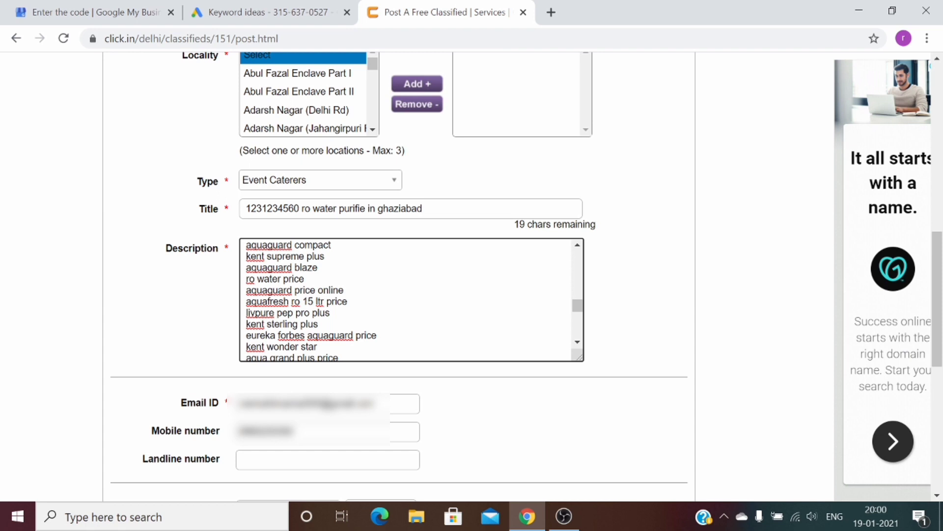
left_click_drag(579, 308, 580, 338)
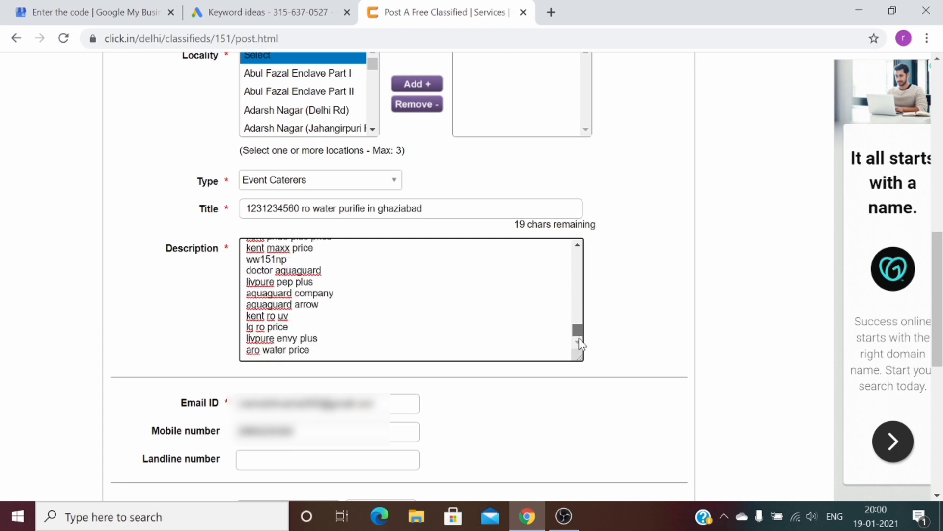
Enter the security code, attempt to post, and dismiss the required-fields alert
scroll(941, 261, "down", 4)
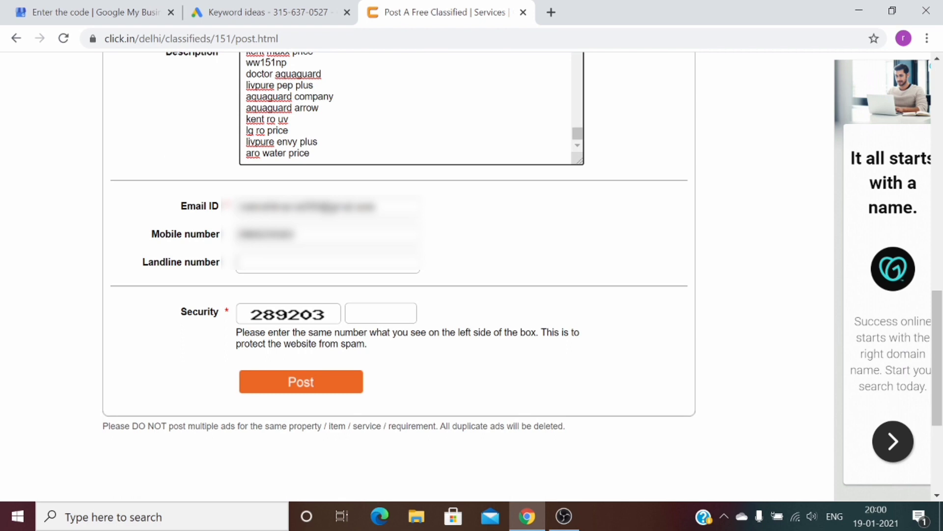
left_click(327, 262)
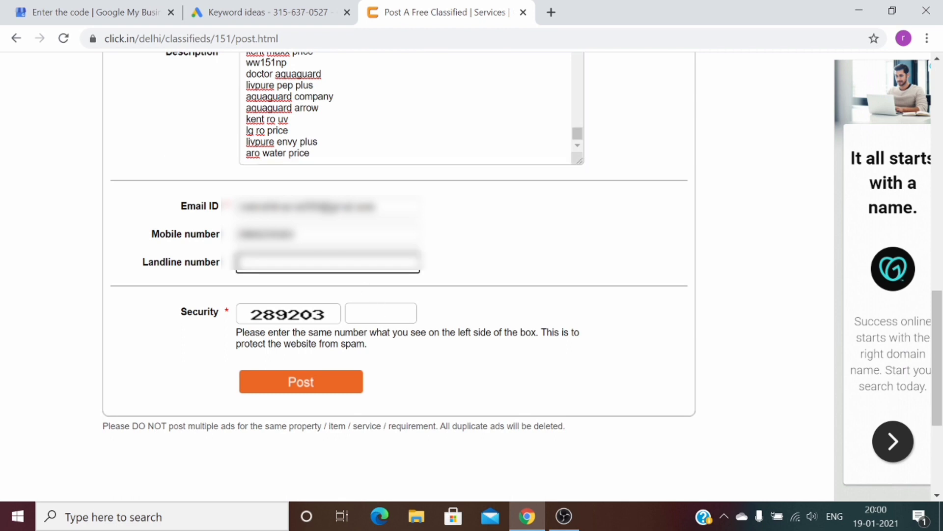
left_click(378, 313)
type("28")
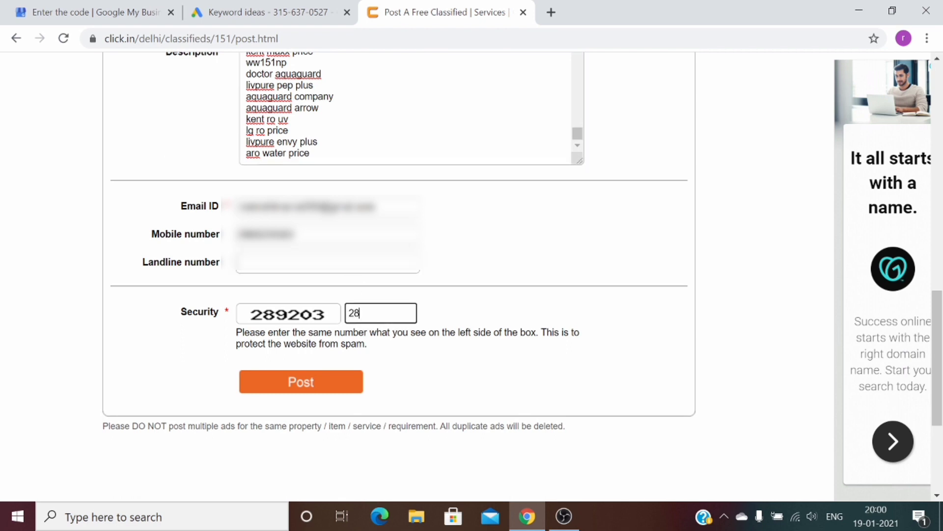
type("9203")
left_click(355, 390)
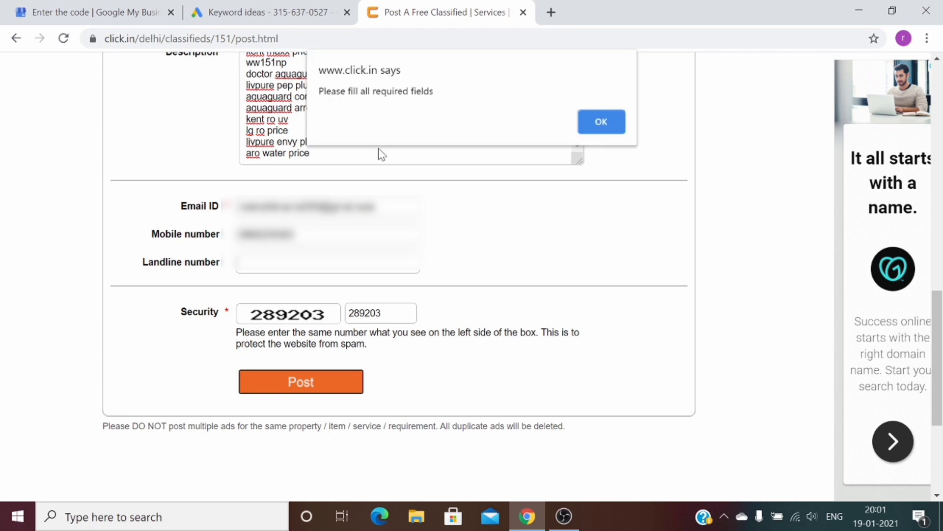
left_click(602, 119)
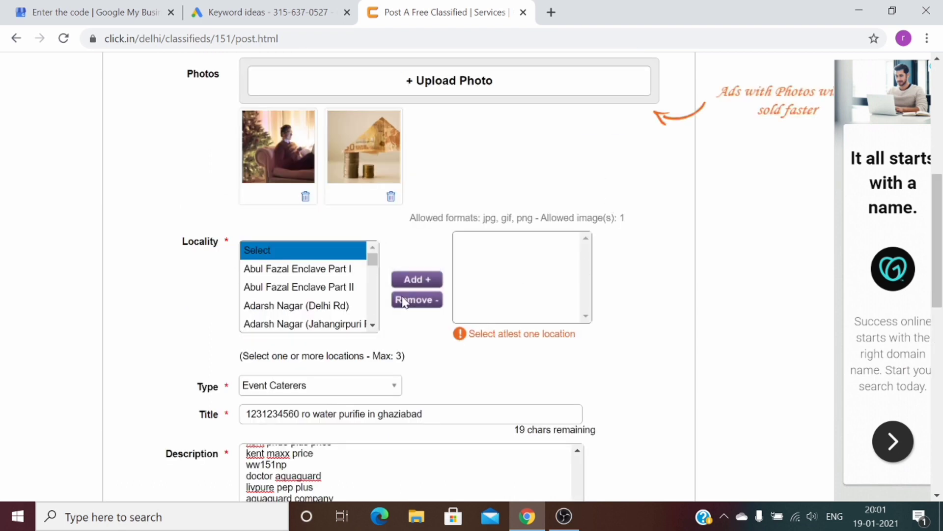
Pick Gulabi Bagh from the Locality list and add it as the ad's location
mouse_move(373, 265)
left_mouse_down()
mouse_move(367, 323)
mouse_move(381, 268)
mouse_move(371, 261)
mouse_move(372, 279)
left_mouse_up()
left_click_drag(373, 326, 374, 328)
mouse_move(376, 284)
left_mouse_down()
mouse_move(374, 270)
mouse_move(376, 278)
left_mouse_up()
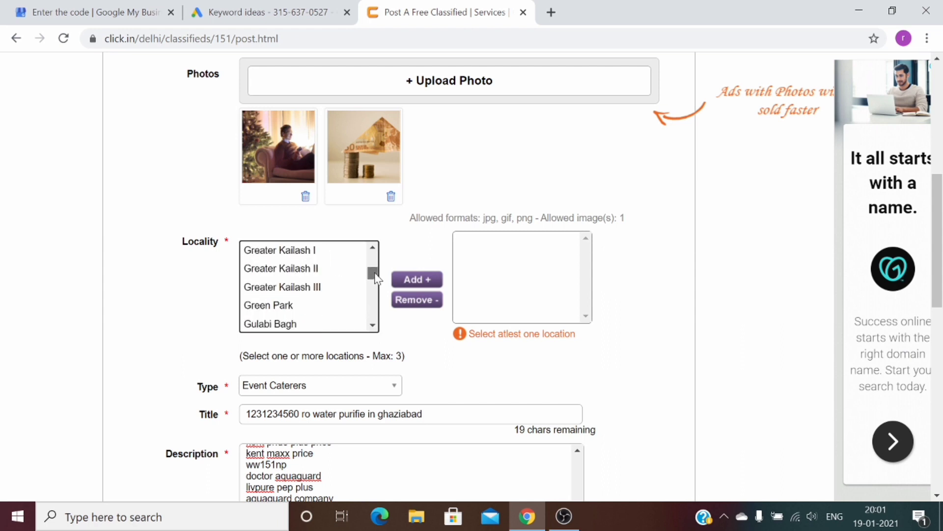
left_click_drag(372, 252, 374, 255)
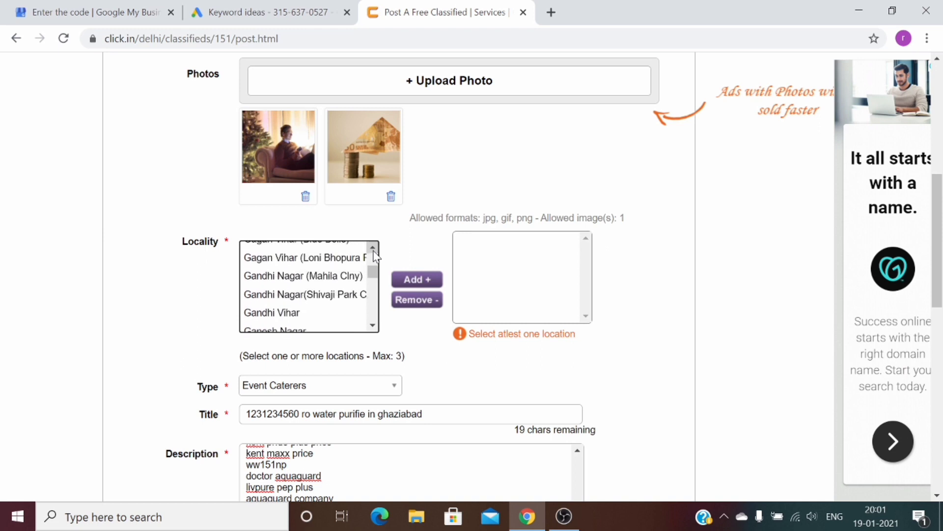
left_click_drag(373, 255, 374, 255)
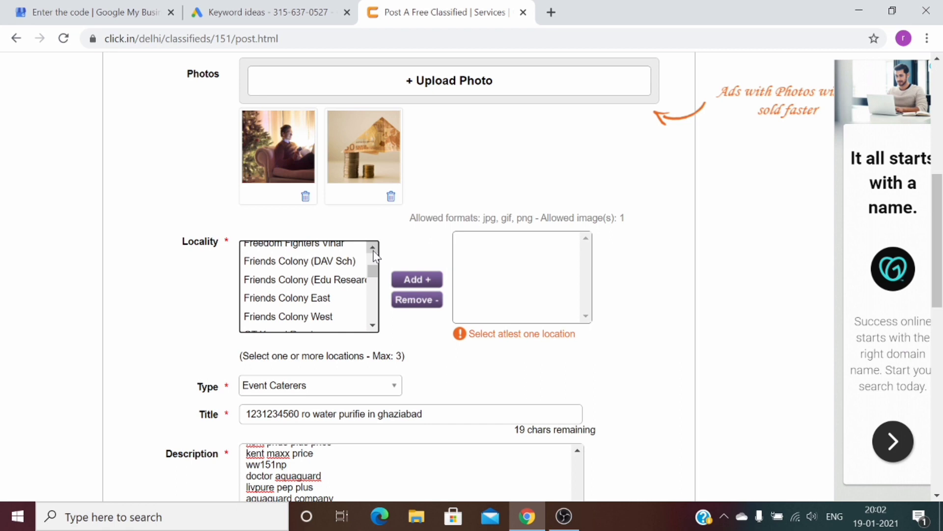
left_click_drag(374, 327, 373, 331)
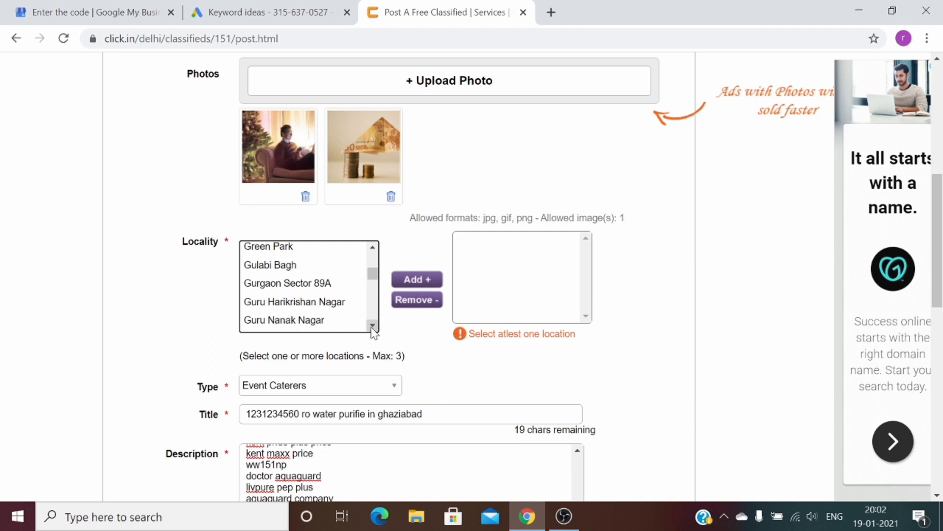
left_click(298, 266)
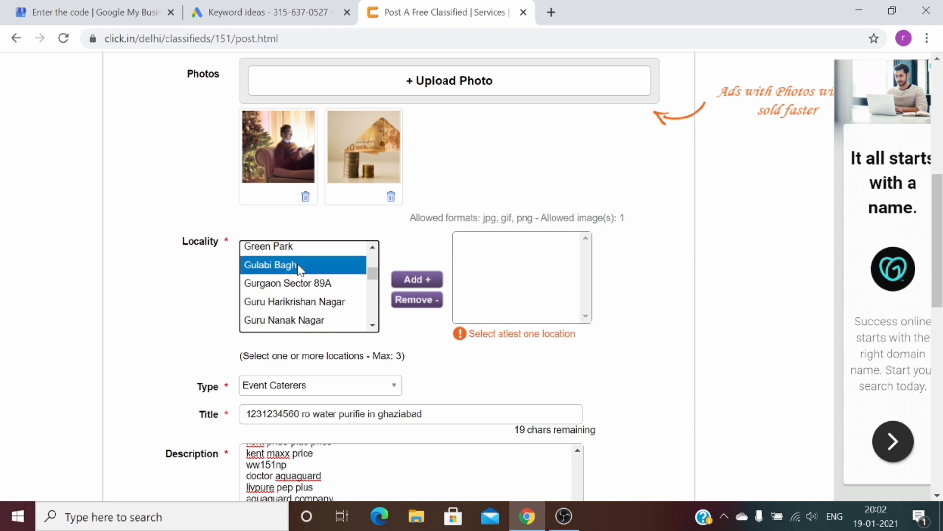
left_click(435, 281)
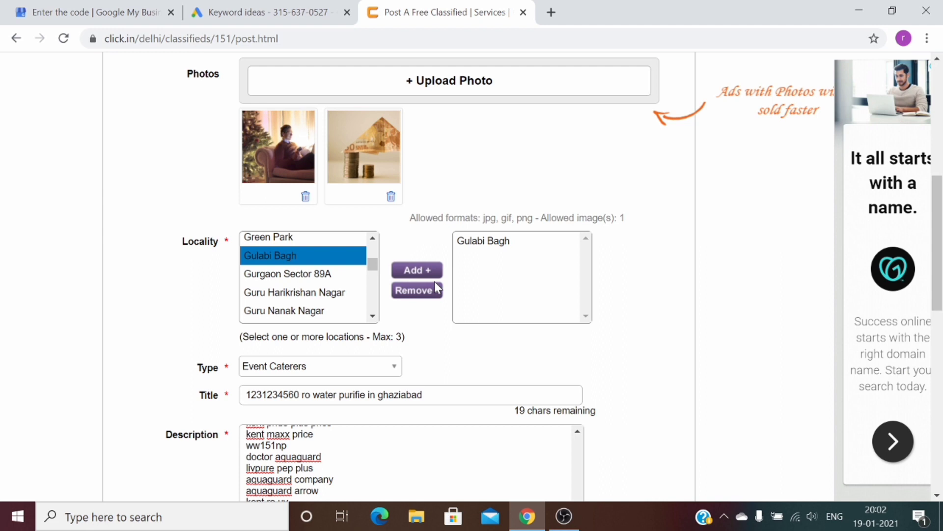
left_click_drag(938, 248, 937, 385)
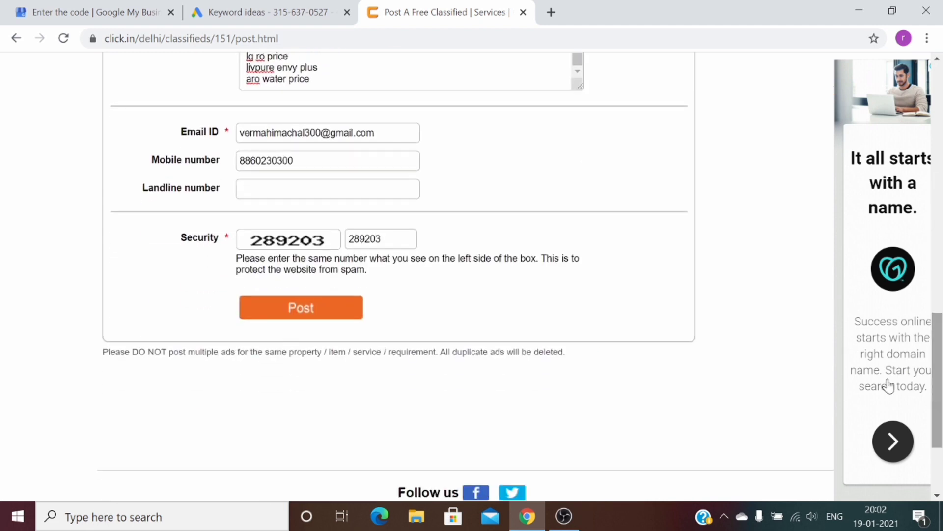
Post the completed ad to publish it
left_click(315, 309)
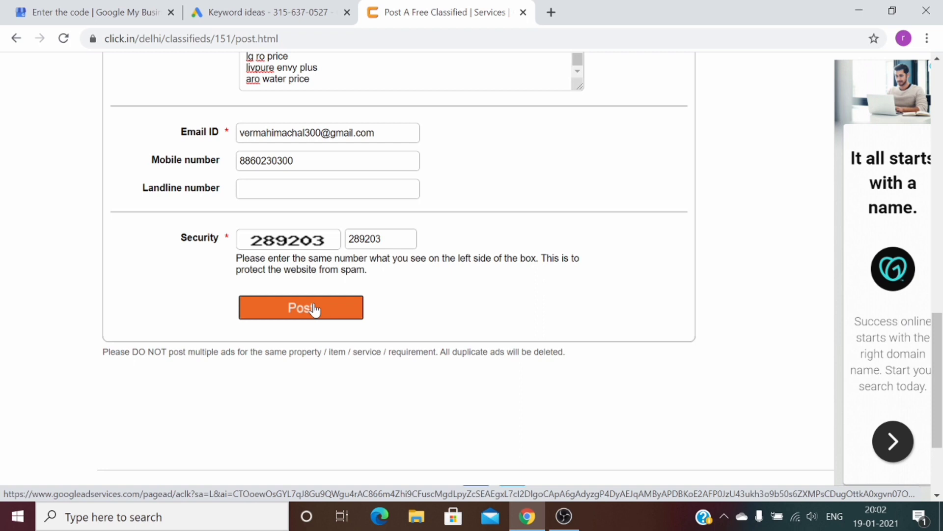
left_click(315, 308)
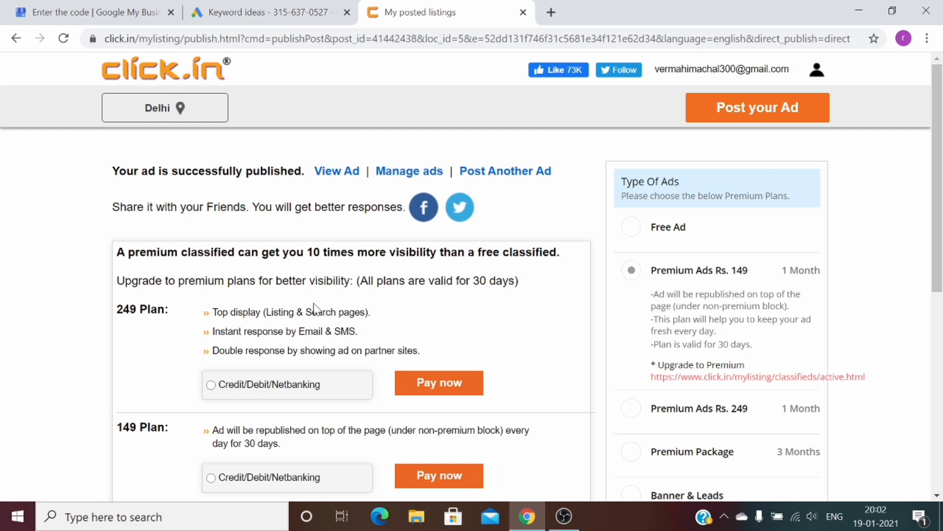
Open the published ad and scroll through its Gulabi Bagh locality and keyword description
left_click(330, 172)
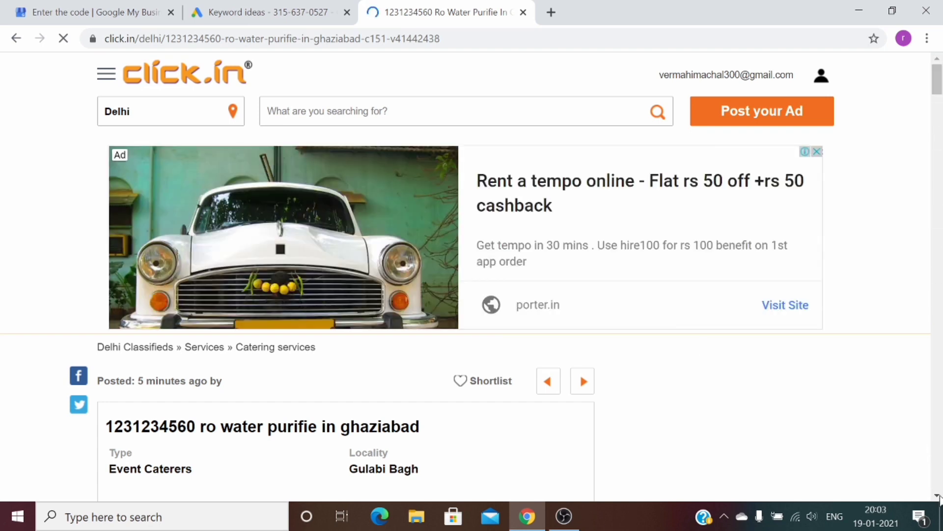
scroll(408, 423, "down", 1)
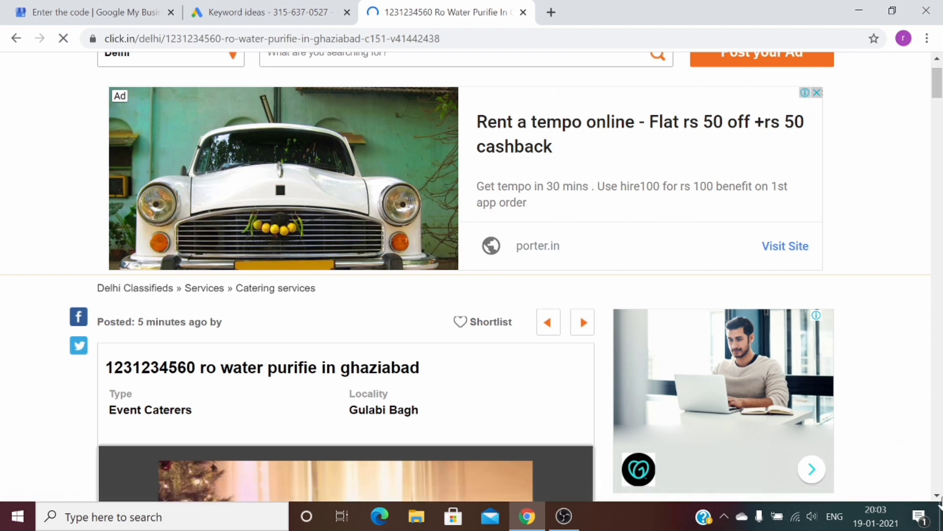
scroll(933, 323, "down", 1)
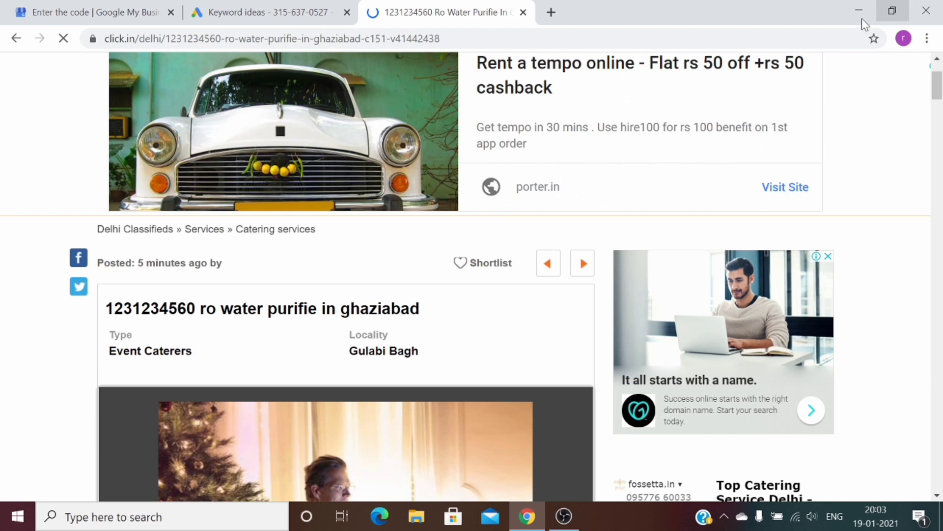
left_click_drag(937, 84, 939, 118)
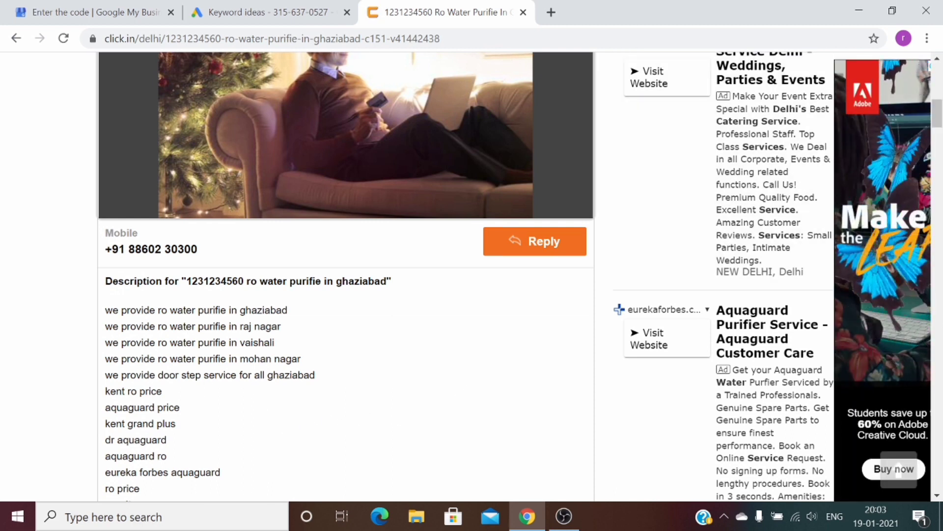
left_click_drag(938, 120, 939, 73)
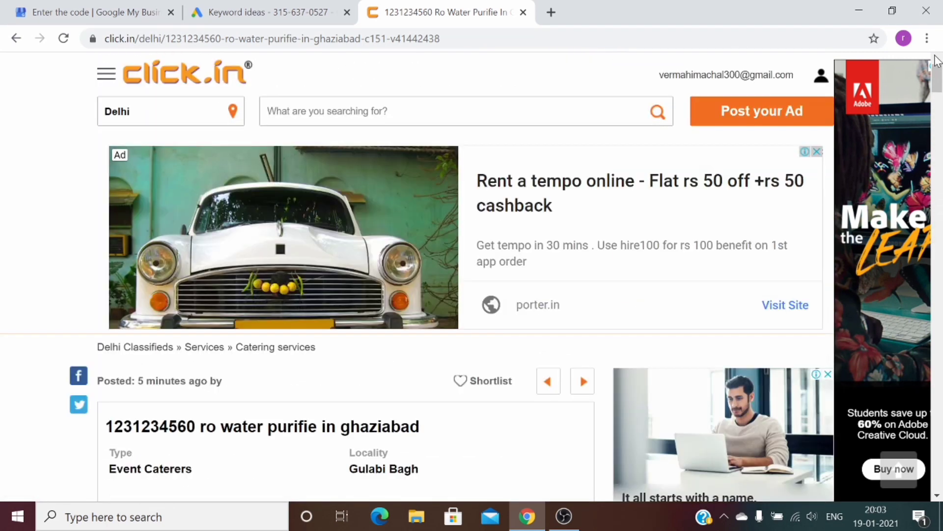